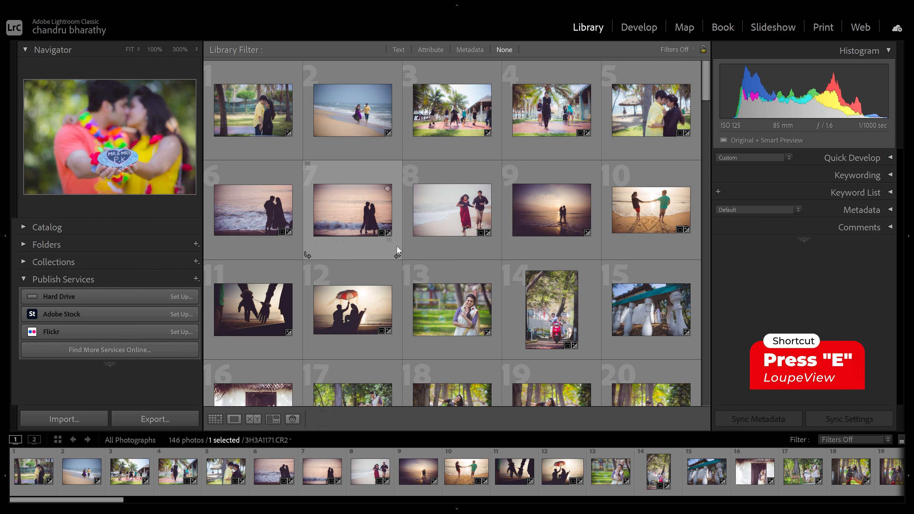
# - Preview the selected couple photo in Loupe view, return to the grid and enlarge the thumbnails to four per row
pyautogui.press('e')
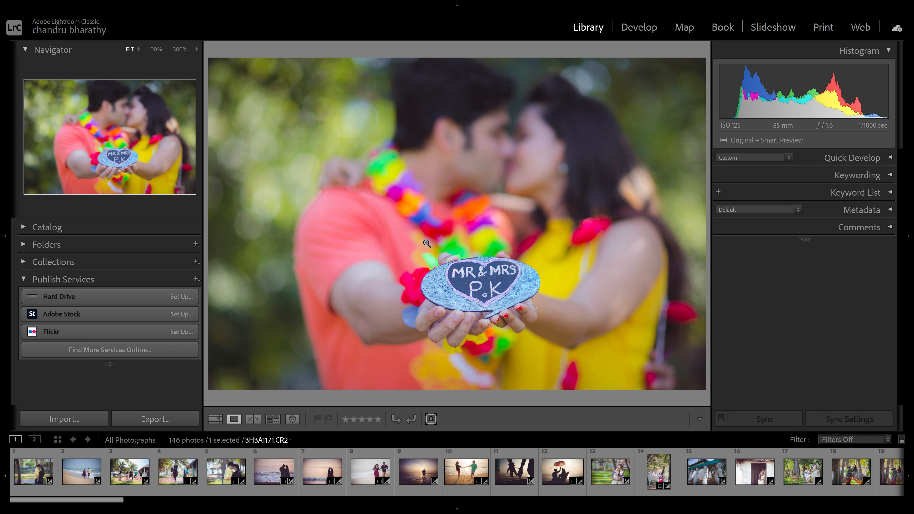
pyautogui.press('g')
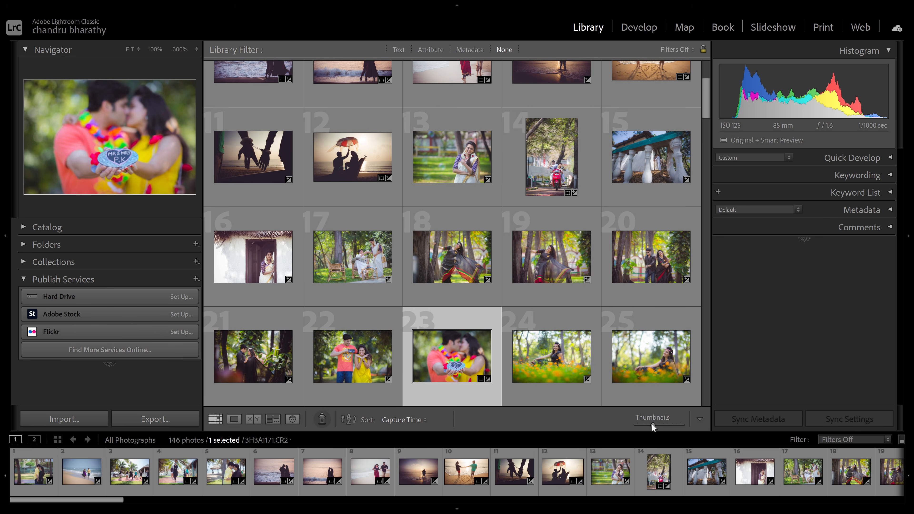
pyautogui.moveTo(652, 424)
pyautogui.mouseDown()
pyautogui.moveTo(666, 425)
pyautogui.moveTo(656, 424)
pyautogui.mouseUp()
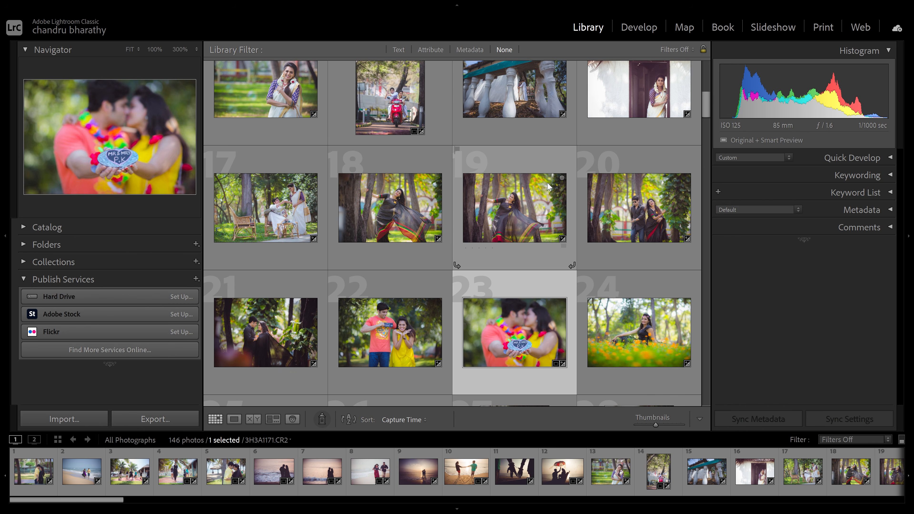
pyautogui.scroll(6, 452, 233)
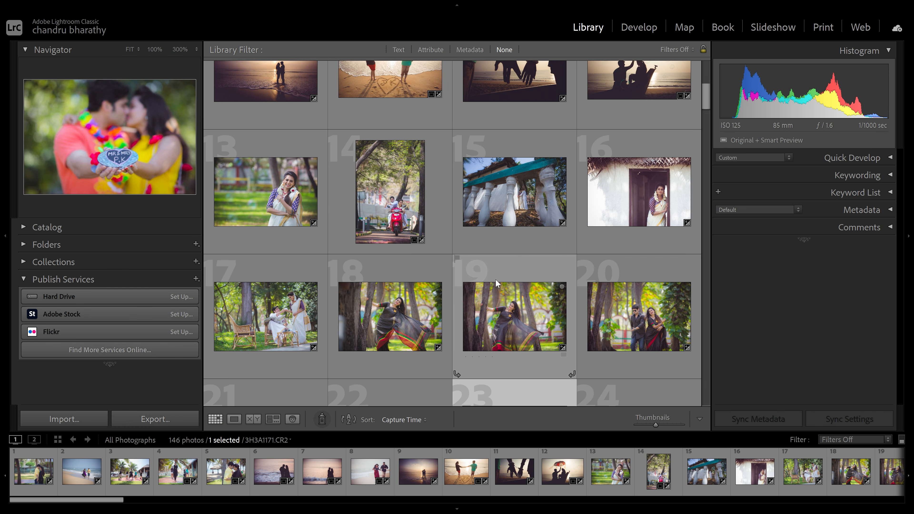
# - Open the Library View Options, toggle the compact cells' index number off and on, and enable their top label
pyautogui.hotkey('ctrl', 'j')
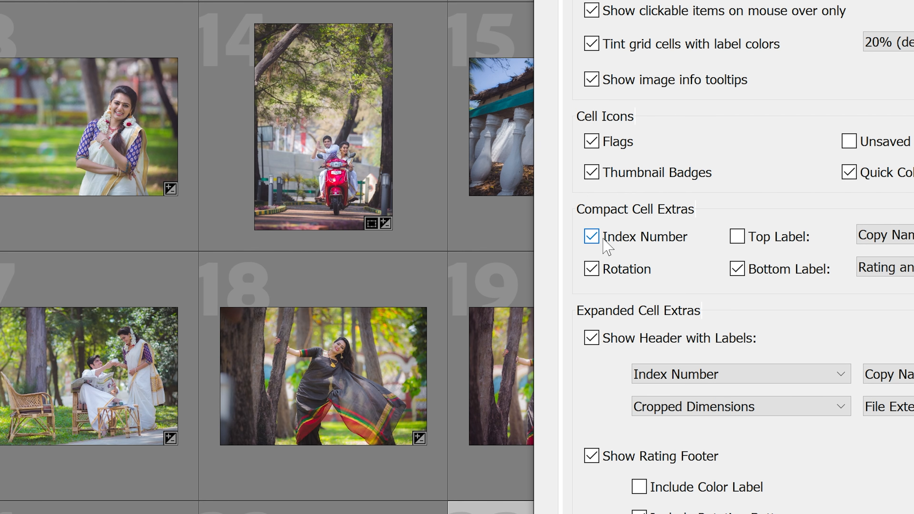
pyautogui.click(591, 237)
pyautogui.click(591, 237)
pyautogui.click(592, 238)
pyautogui.click(592, 238)
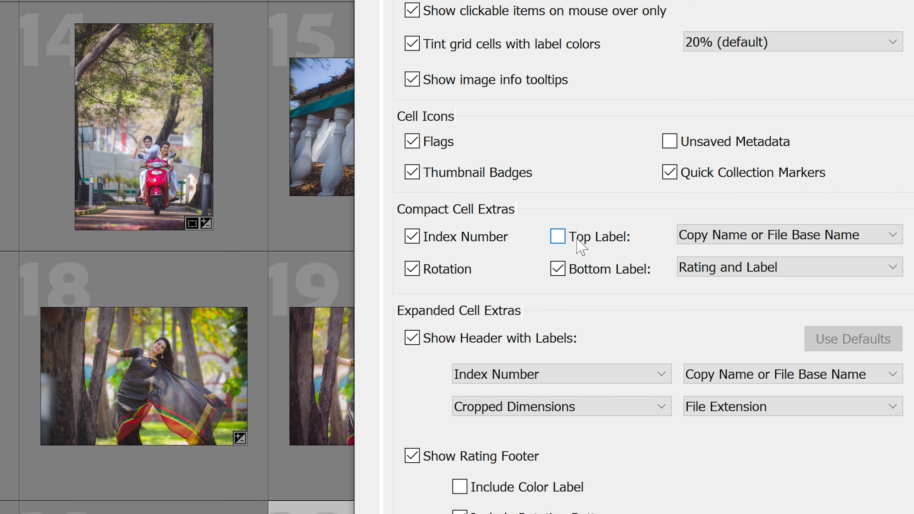
pyautogui.click(580, 245)
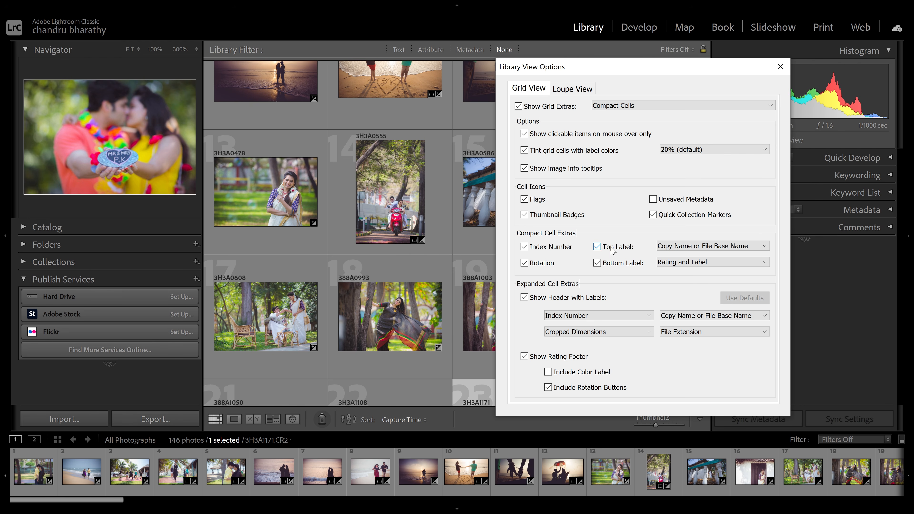
# - Try File Extension, Capture Date/Time, Cropped Dimensions, Megapixels and Common Photo Settings as the compact cells' top label
pyautogui.click(719, 247)
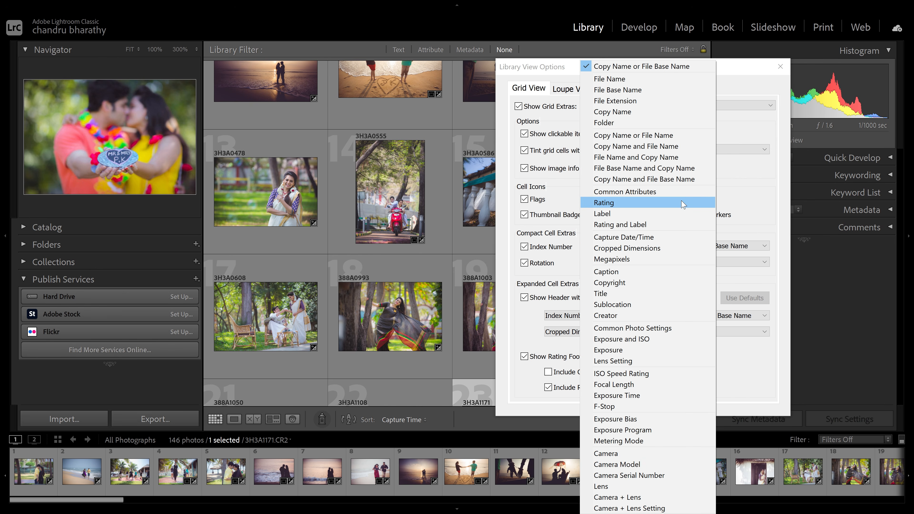
pyautogui.click(645, 101)
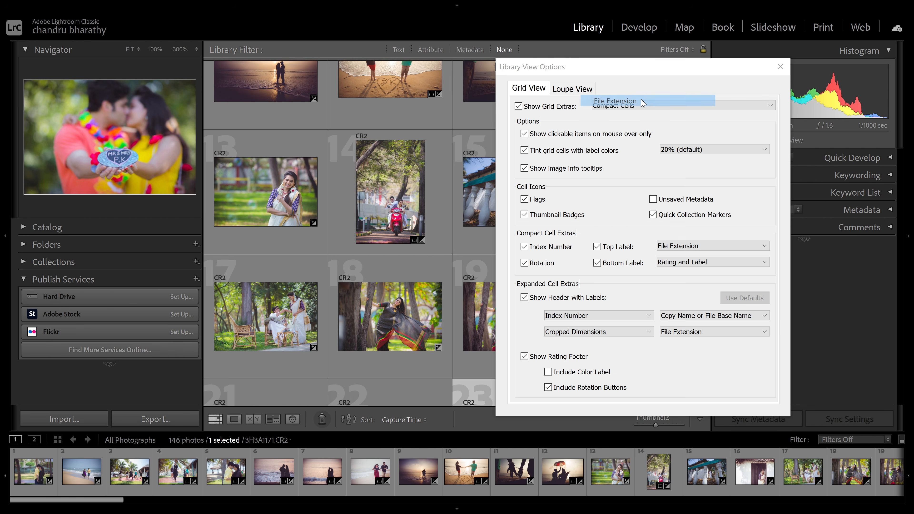
pyautogui.click(688, 245)
pyautogui.click(626, 239)
pyautogui.click(676, 246)
pyautogui.click(633, 250)
pyautogui.click(678, 249)
pyautogui.click(670, 258)
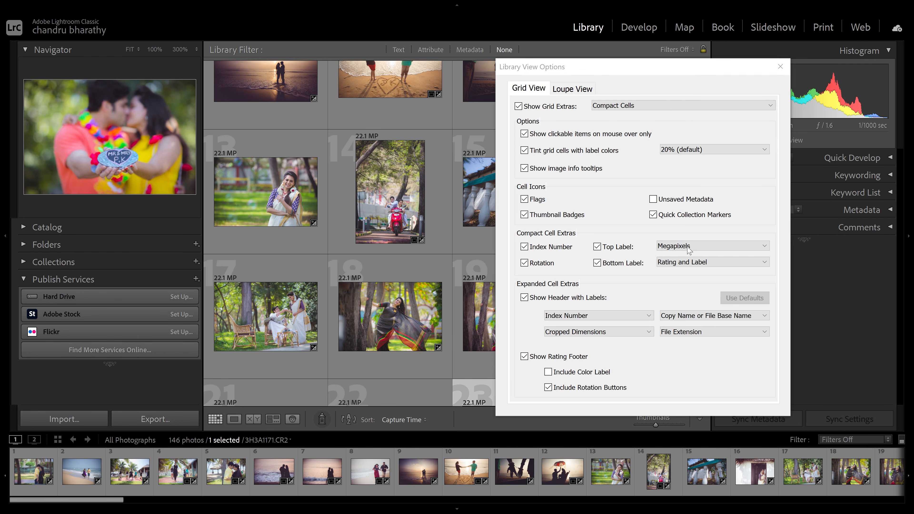
pyautogui.click(690, 249)
pyautogui.click(632, 328)
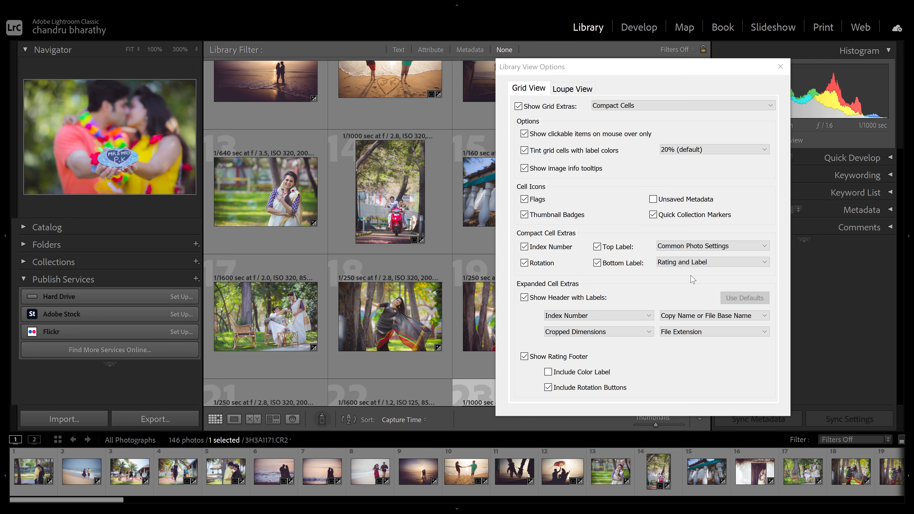
# - Set the compact cells' top label to Lens Setting and switch the grid extras to Expanded Cells
pyautogui.click(693, 245)
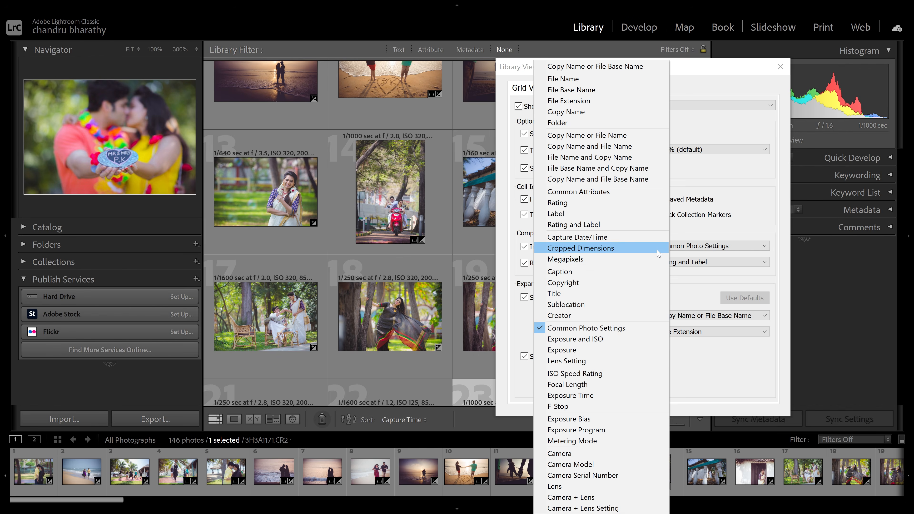
pyautogui.click(590, 360)
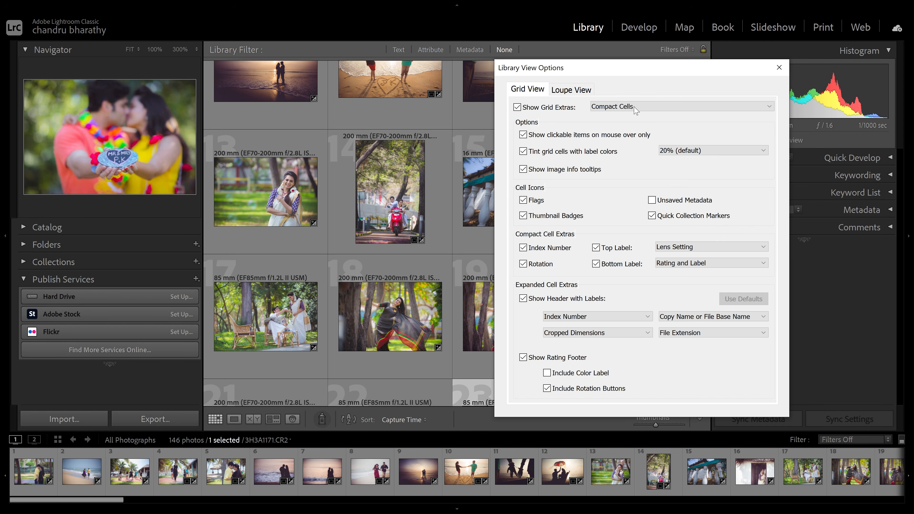
pyautogui.click(634, 108)
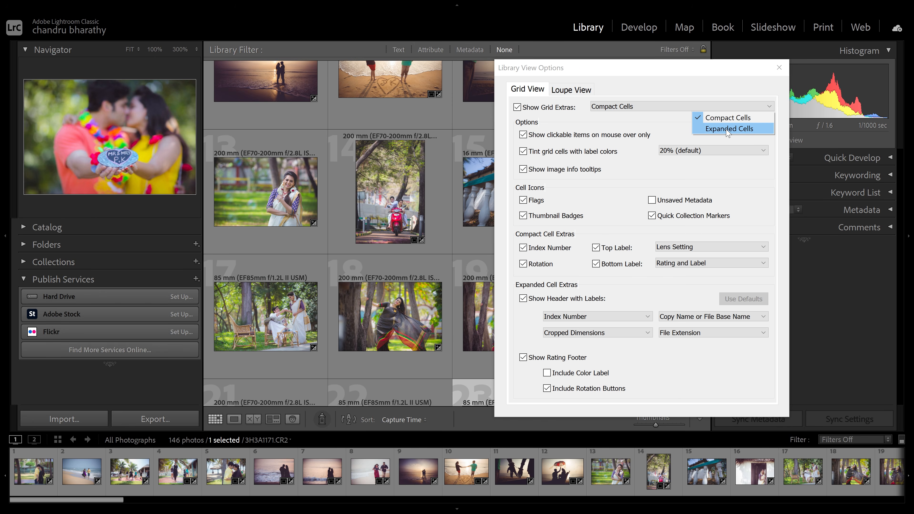
pyautogui.click(727, 129)
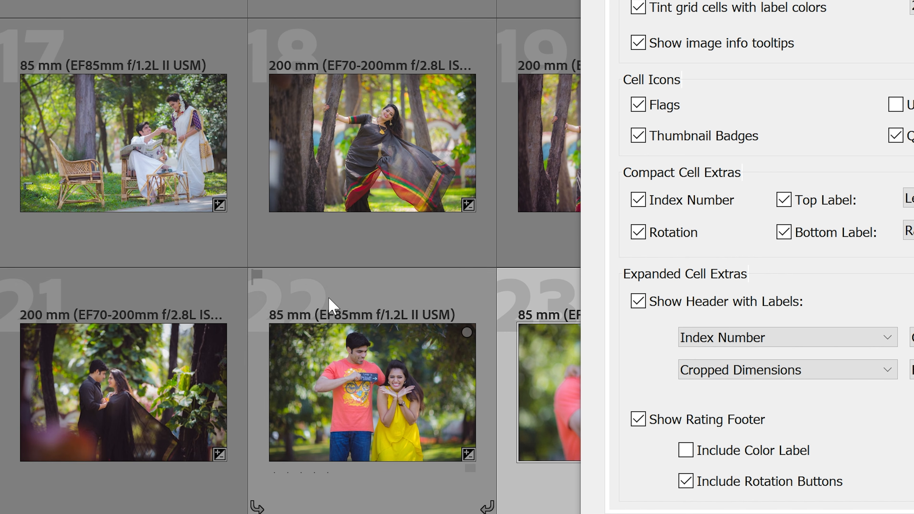
pyautogui.click(622, 111)
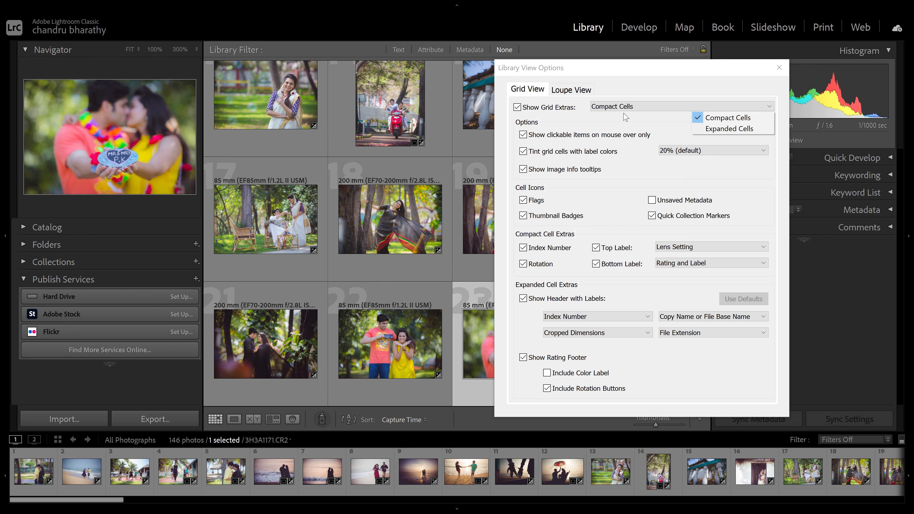
pyautogui.click(705, 128)
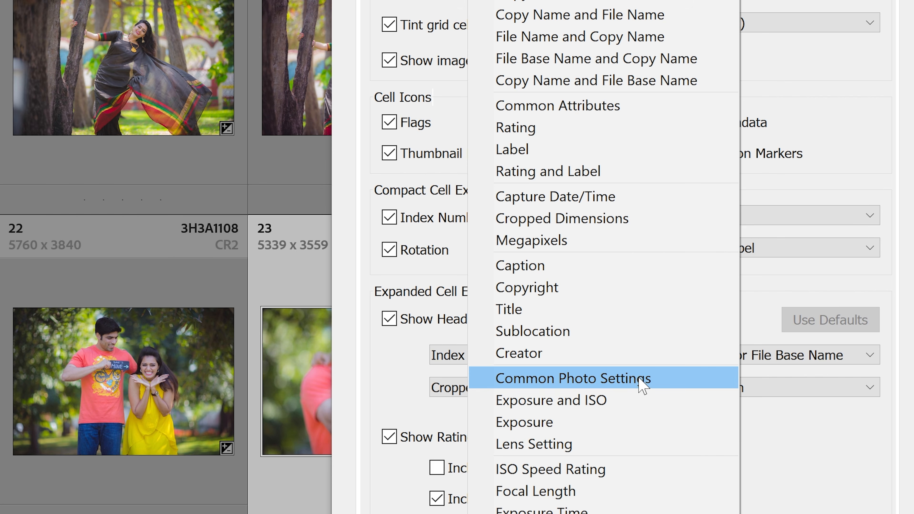
# - Try Common Photo Settings and Rating in place of File Extension as the expanded cells' fourth header label
pyautogui.click(642, 377)
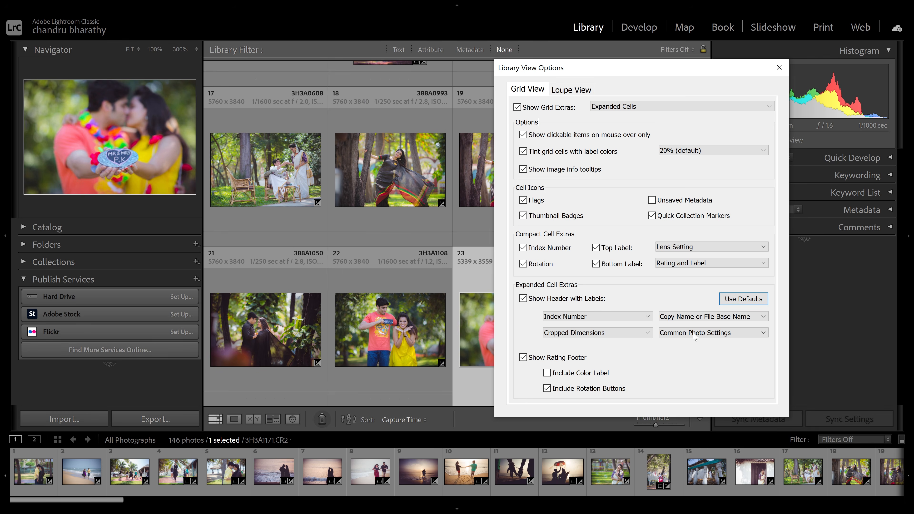
pyautogui.click(692, 387)
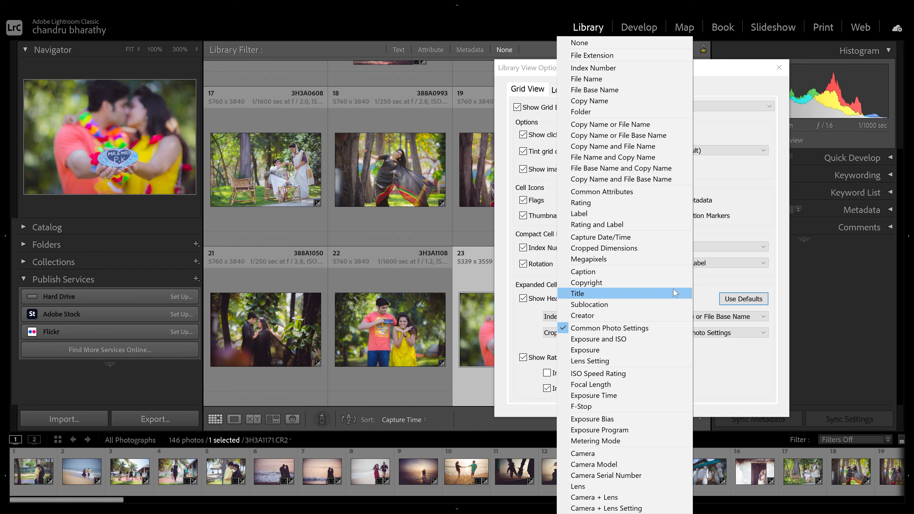
pyautogui.click(611, 202)
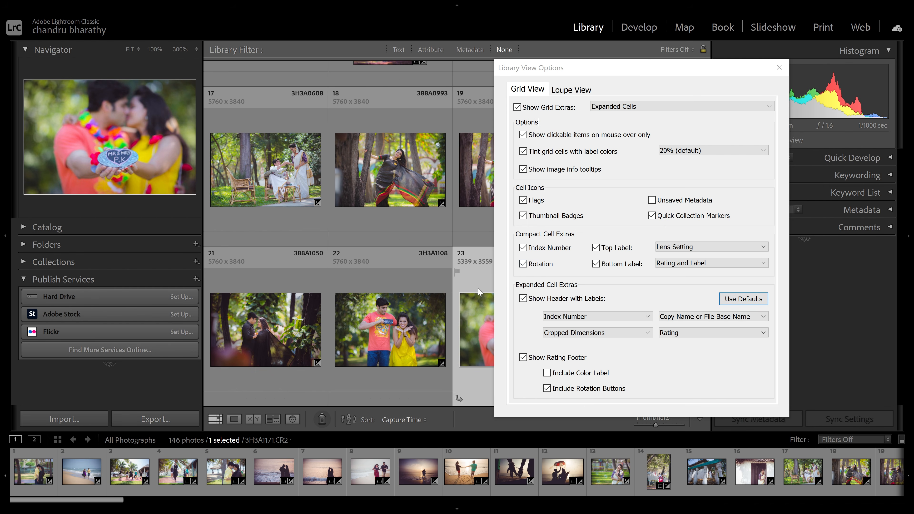
# - Set the expanded cells' fourth header label to Rating and Label
pyautogui.click(686, 334)
pyautogui.click(679, 331)
pyautogui.click(627, 226)
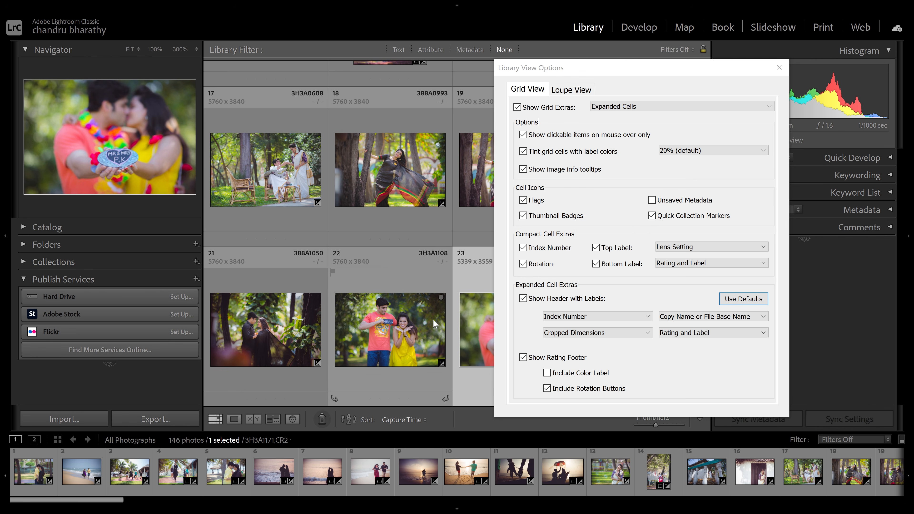
pyautogui.click(677, 334)
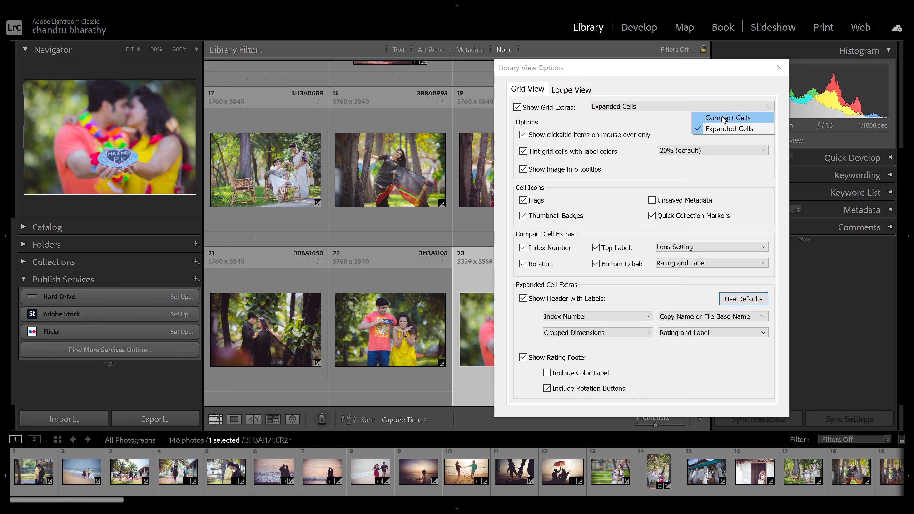
# - Compare Compact Cells with Expanded Cells, keep the grid on Expanded Cells and close the view options
pyautogui.click(721, 121)
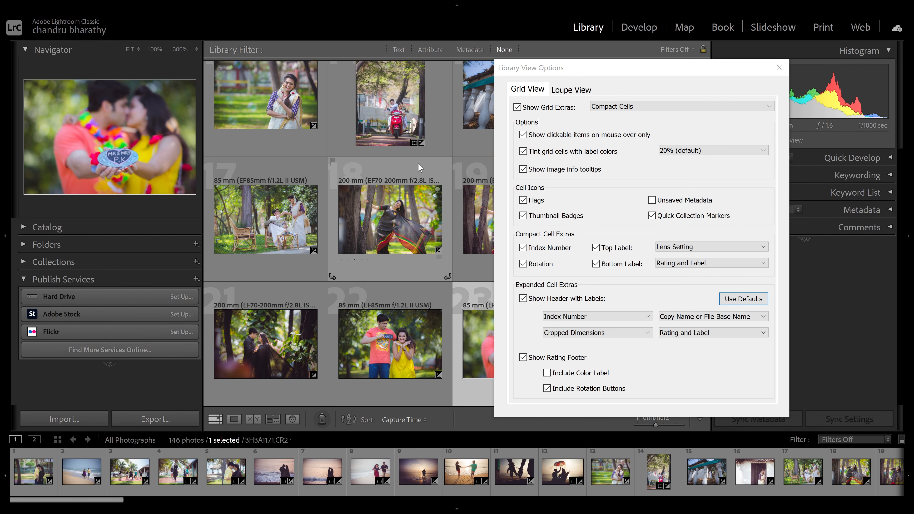
pyautogui.click(650, 106)
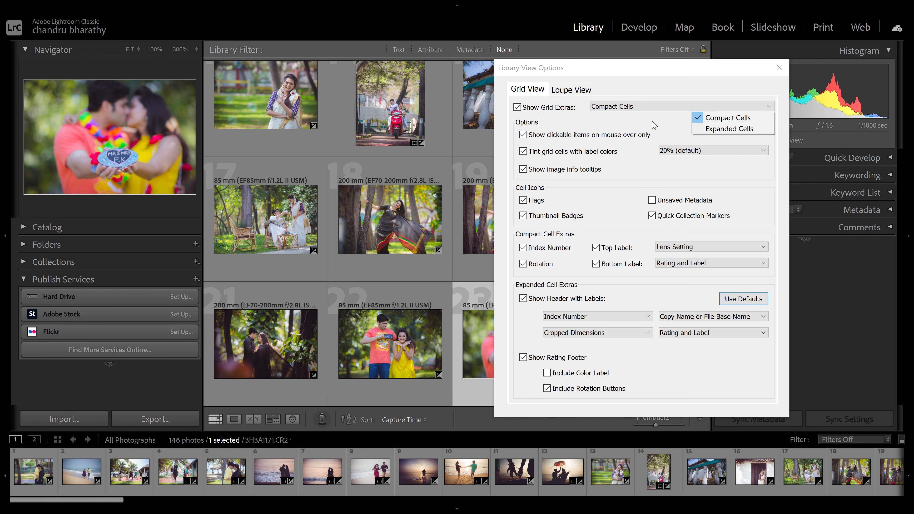
pyautogui.click(707, 129)
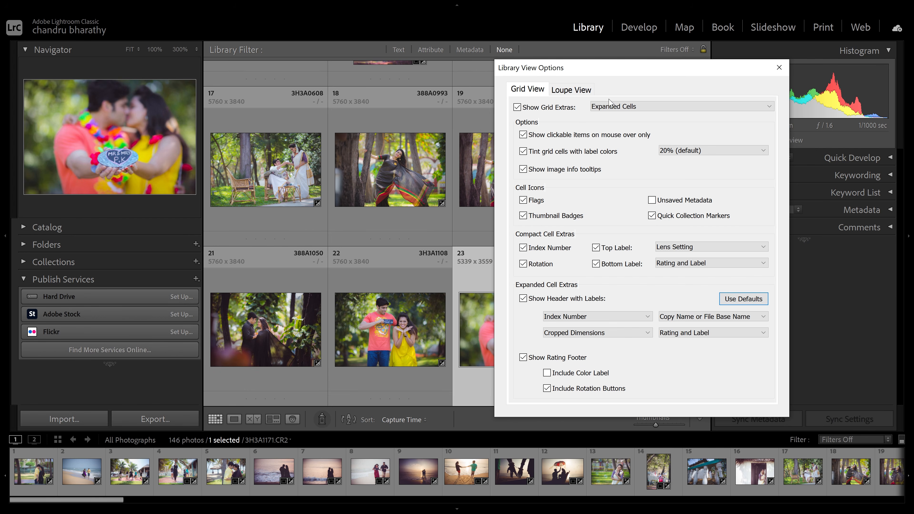
pyautogui.click(531, 109)
pyautogui.click(777, 68)
# - Show photo 3H3A1171.CR2 in Loupe view, reopen the Library View Options and move the dialog off the image
pyautogui.moveTo(501, 319)
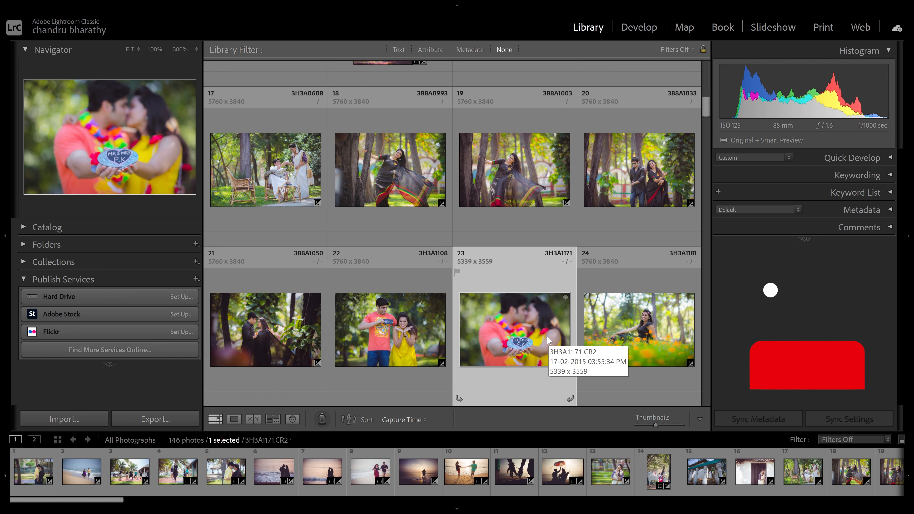
pyautogui.press('e')
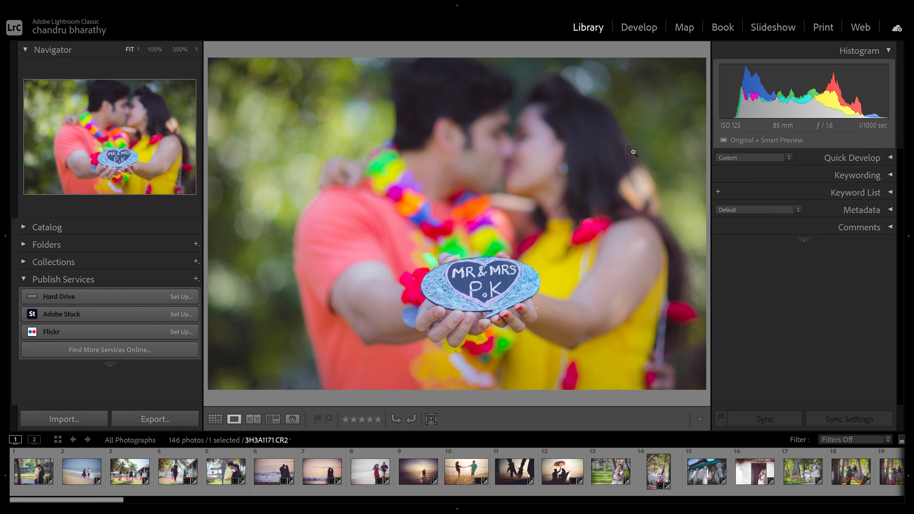
pyautogui.hotkey('ctrl', 'j')
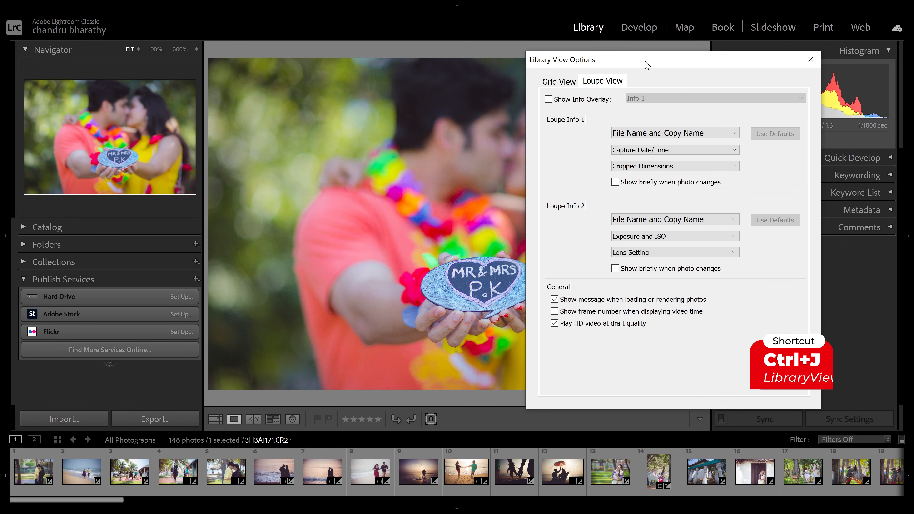
pyautogui.moveTo(598, 59); pyautogui.dragTo(641, 53)
# - Compare the Grid View and Loupe View option pages, alternating between them
pyautogui.click(602, 76)
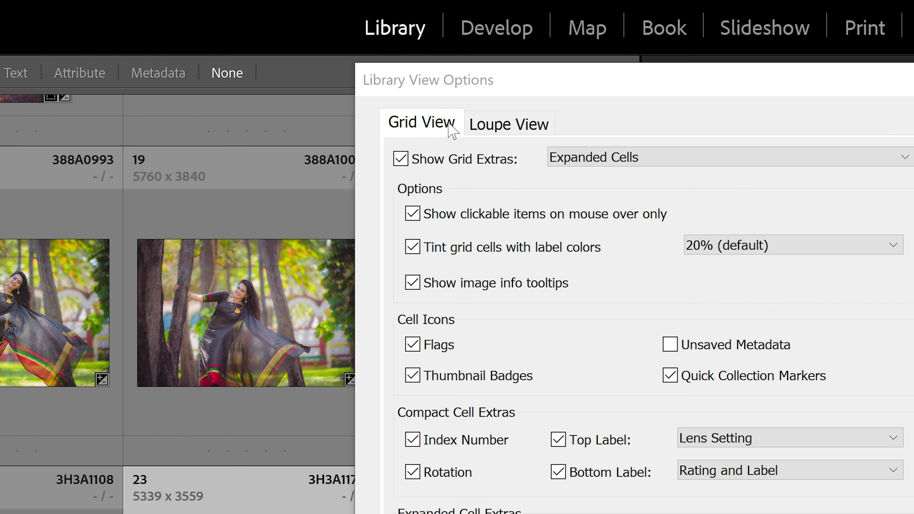
pyautogui.click(497, 126)
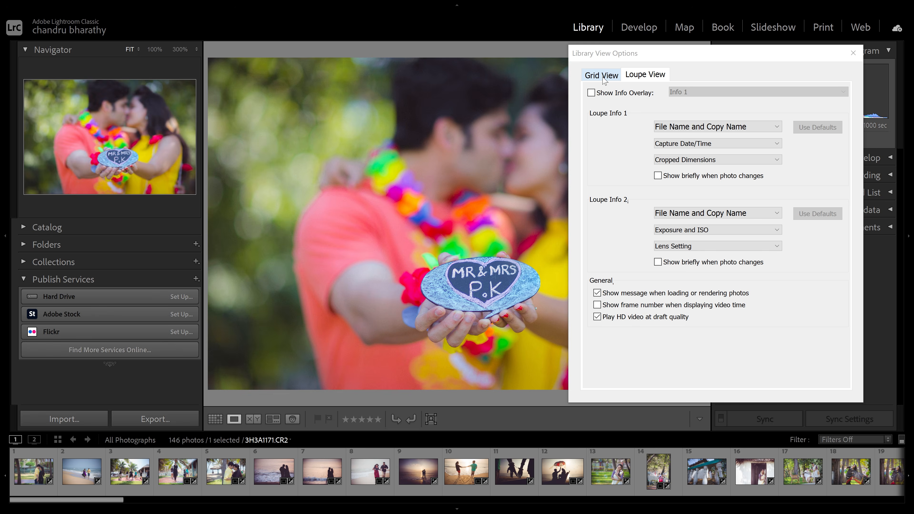
pyautogui.click(604, 78)
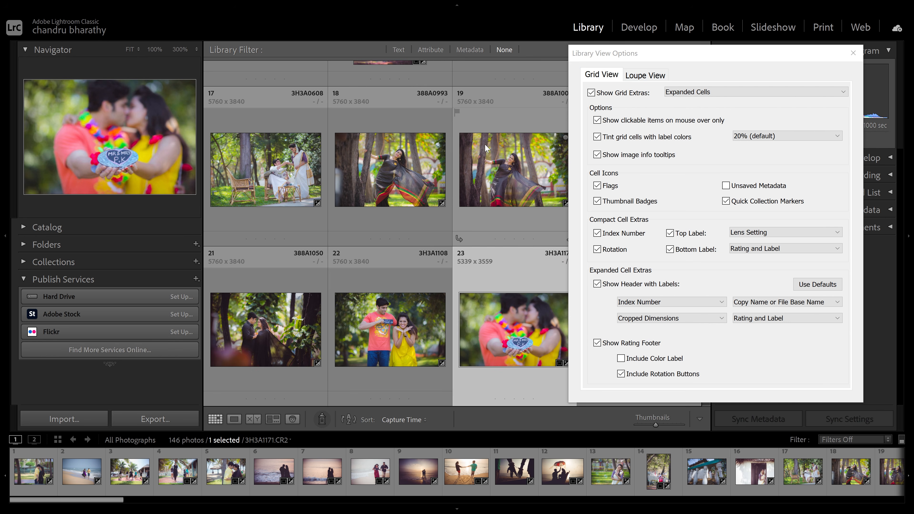
pyautogui.click(637, 75)
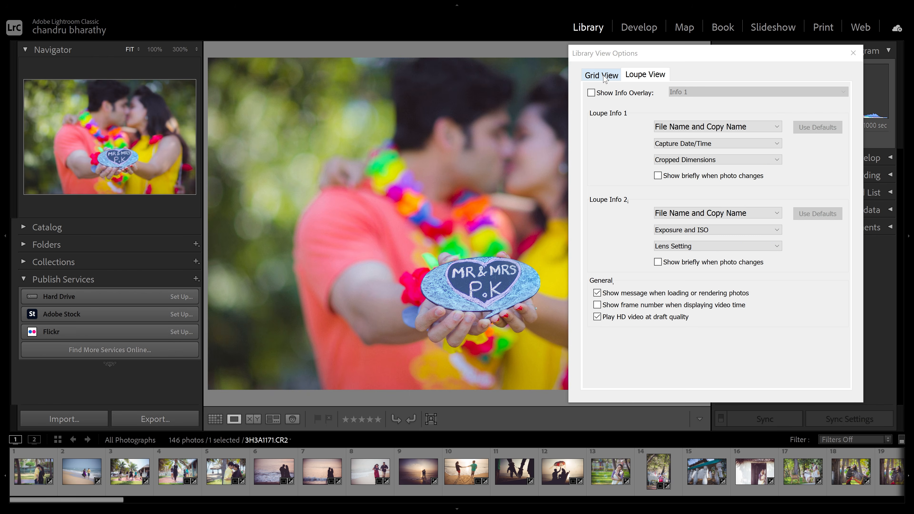
pyautogui.click(604, 77)
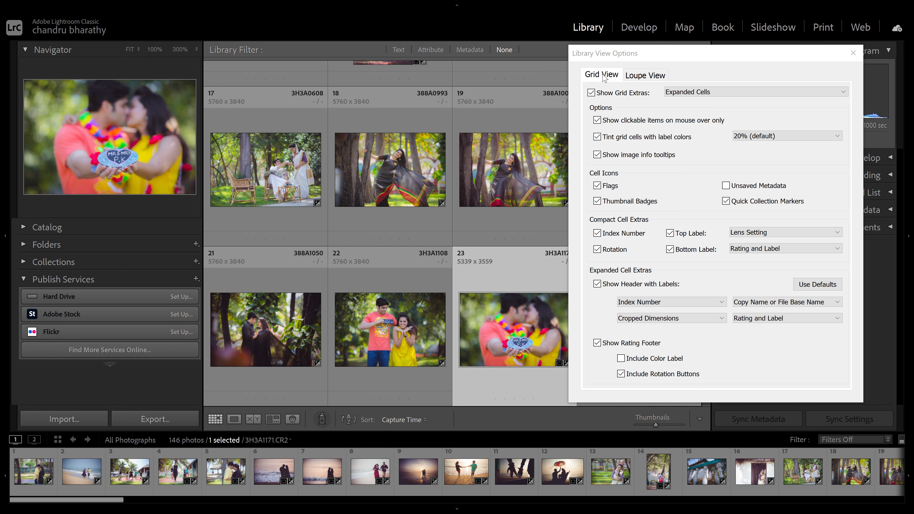
# - Turn on the info overlay for Loupe View
pyautogui.click(639, 78)
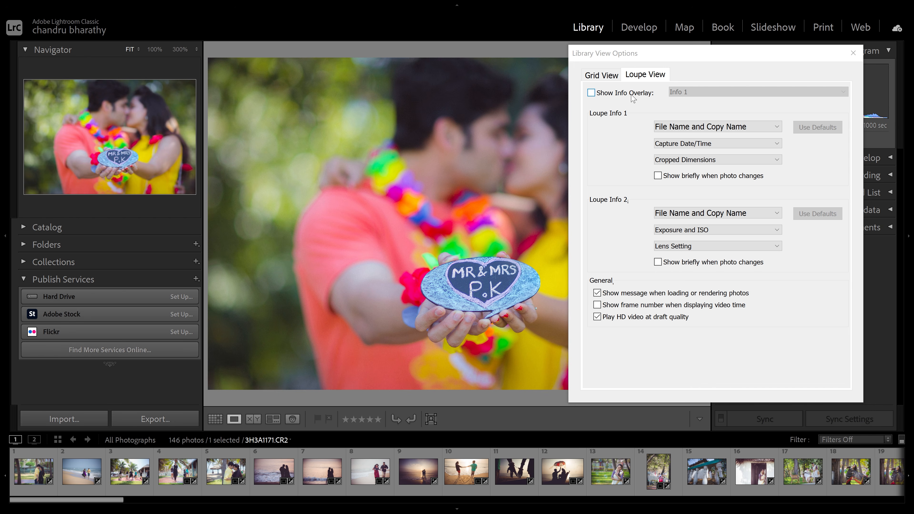
pyautogui.click(612, 93)
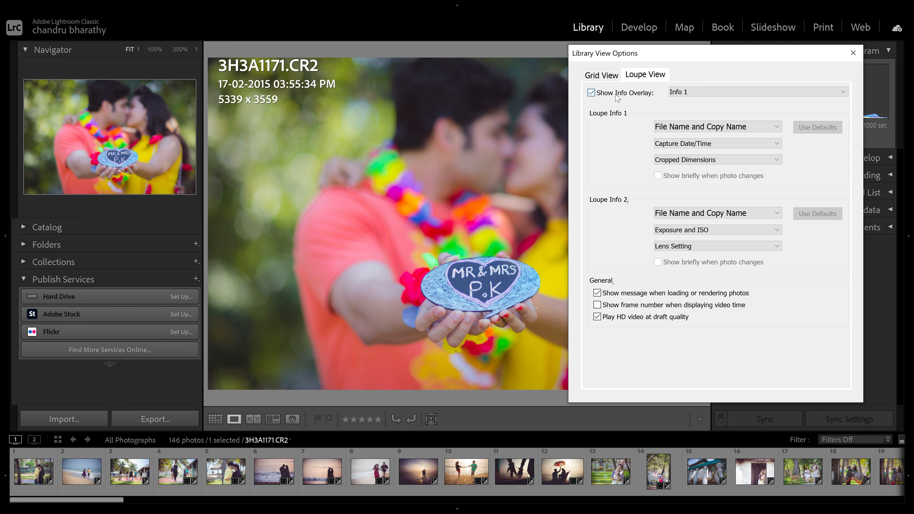
# - Compare the Info 1 and Info 2 choices for the Loupe info overlay, leaving it on Info 1
pyautogui.click(693, 93)
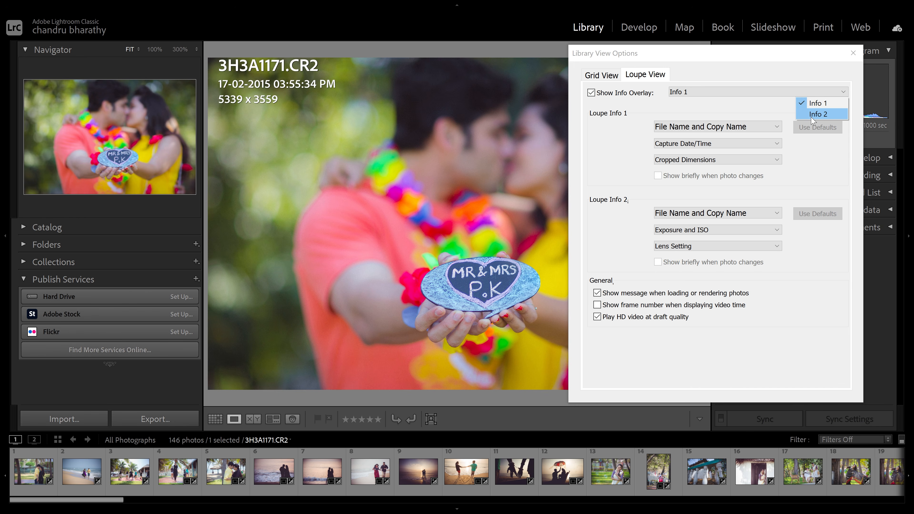
pyautogui.click(811, 103)
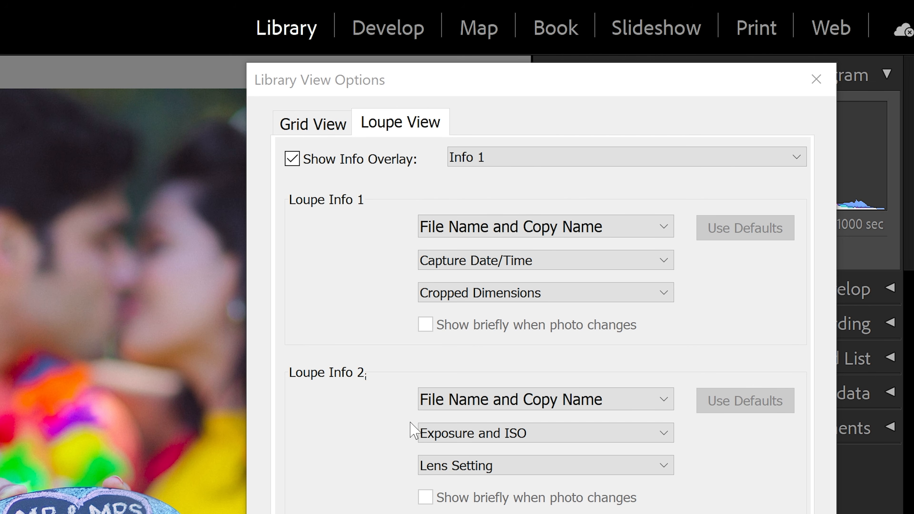
pyautogui.click(498, 160)
pyautogui.click(745, 202)
pyautogui.click(722, 156)
pyautogui.click(722, 177)
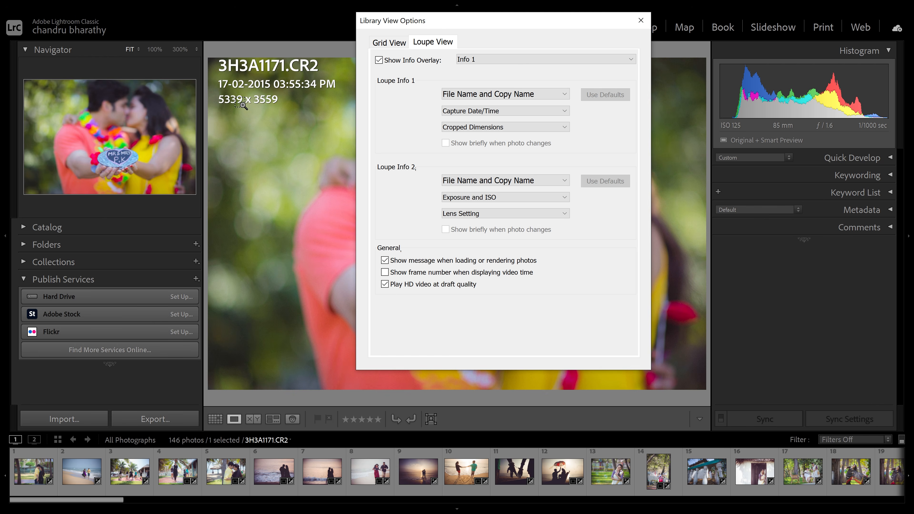
# - Set the Loupe info overlay to Info 2 and move the dialog to uncover the photo
pyautogui.click(611, 59)
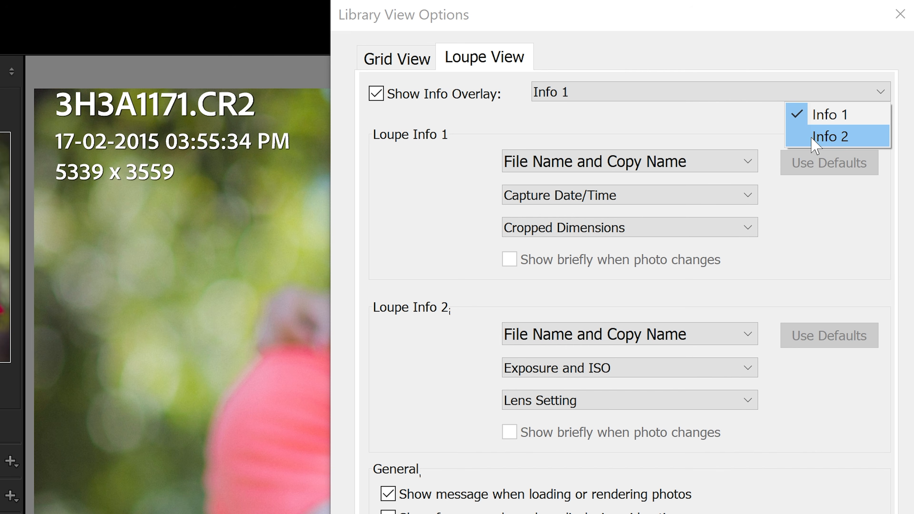
pyautogui.click(814, 143)
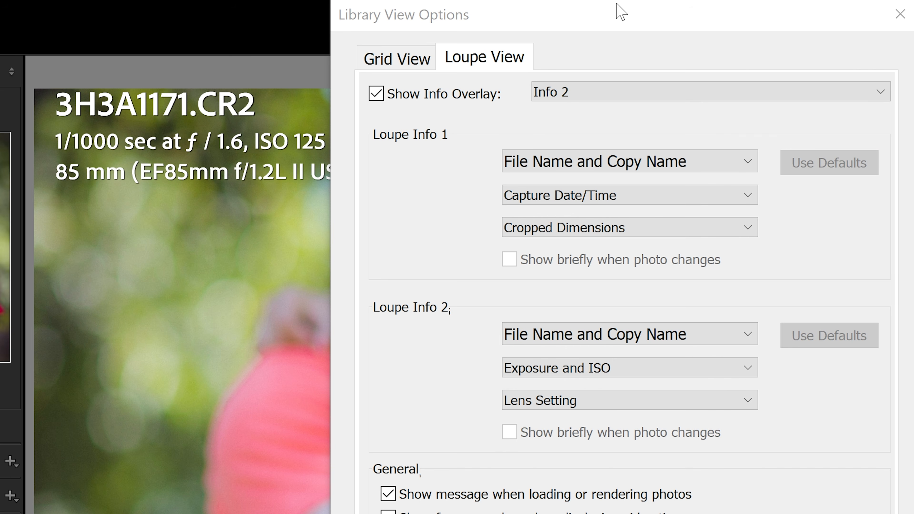
pyautogui.moveTo(618, 10); pyautogui.dragTo(833, 22)
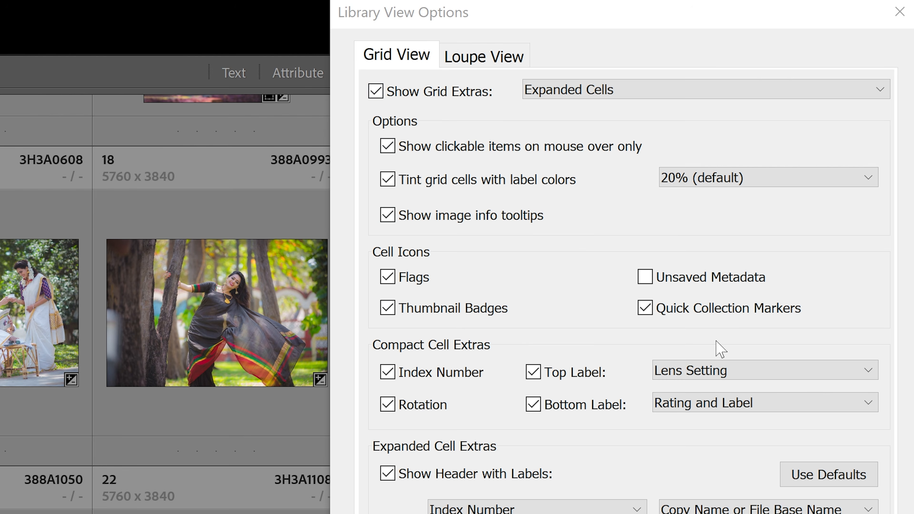
# - Examine the metadata choices for the compact cell Top Label and Loupe Info 1's first line, and close the view options
pyautogui.click(738, 375)
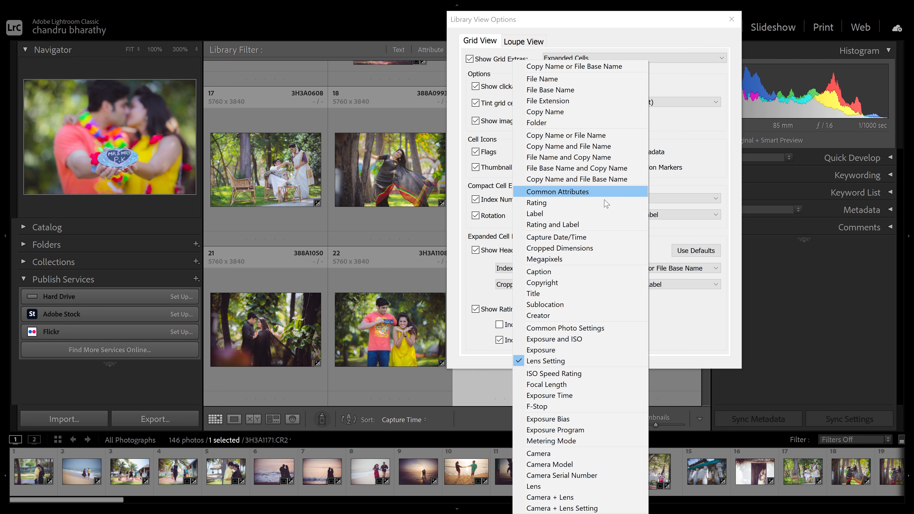
pyautogui.click(725, 186)
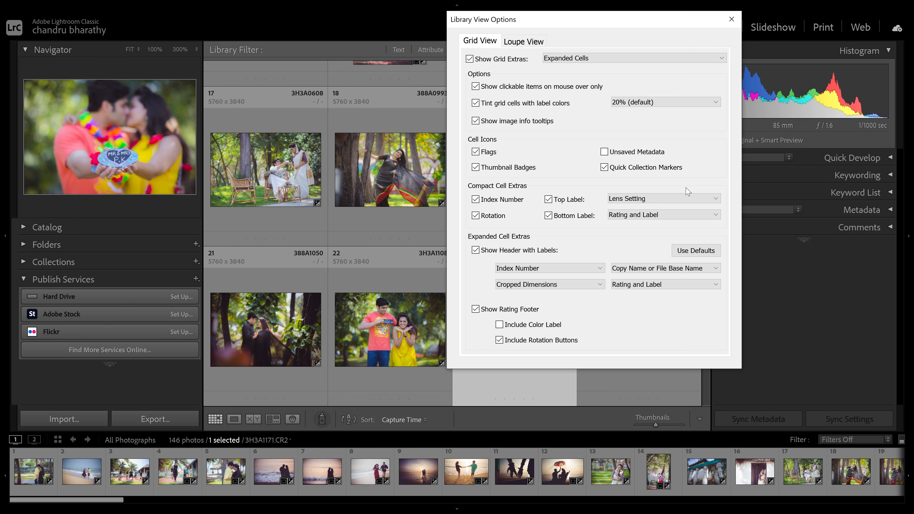
pyautogui.click(522, 41)
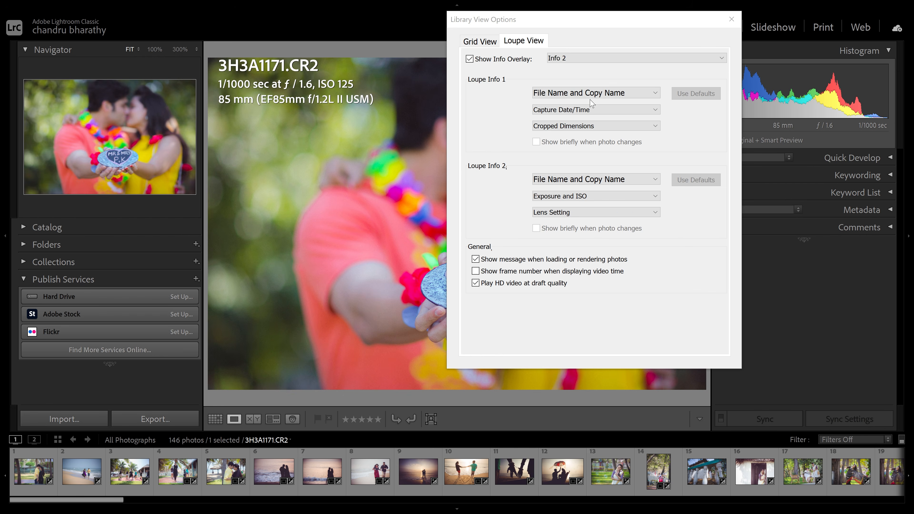
pyautogui.click(602, 94)
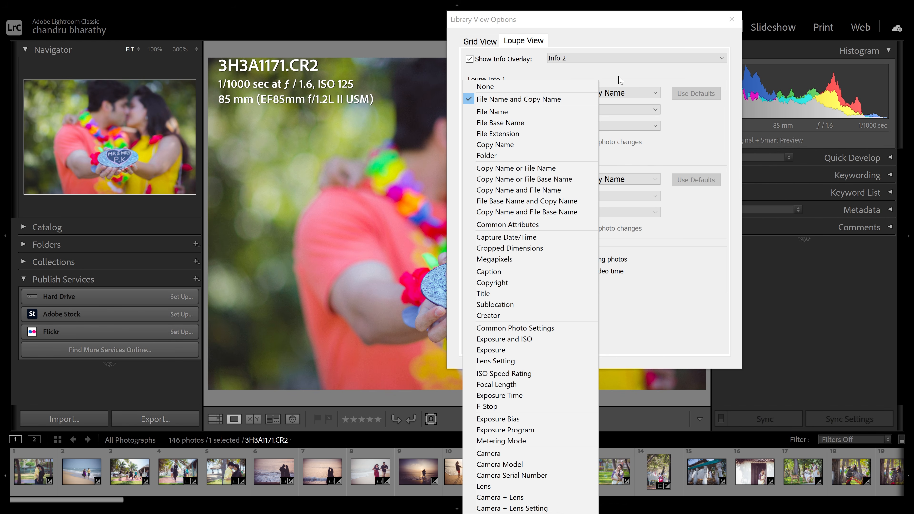
pyautogui.click(608, 95)
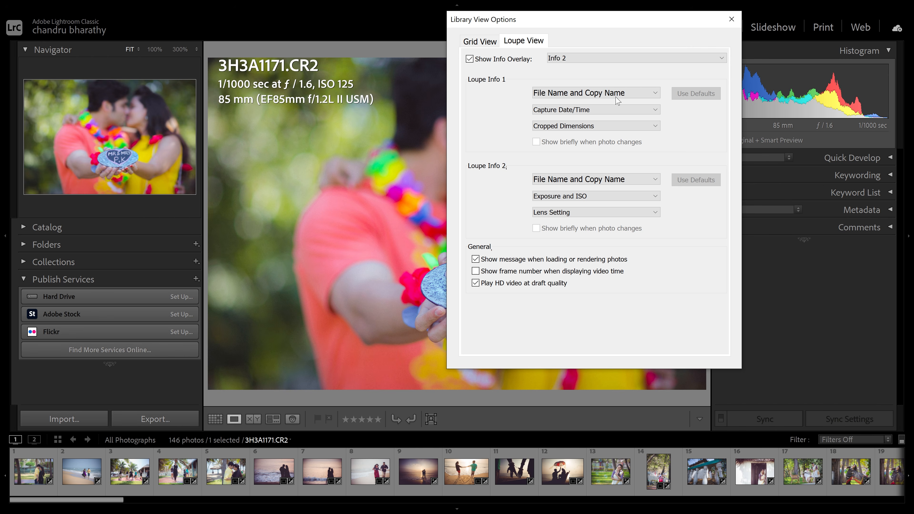
pyautogui.click(728, 25)
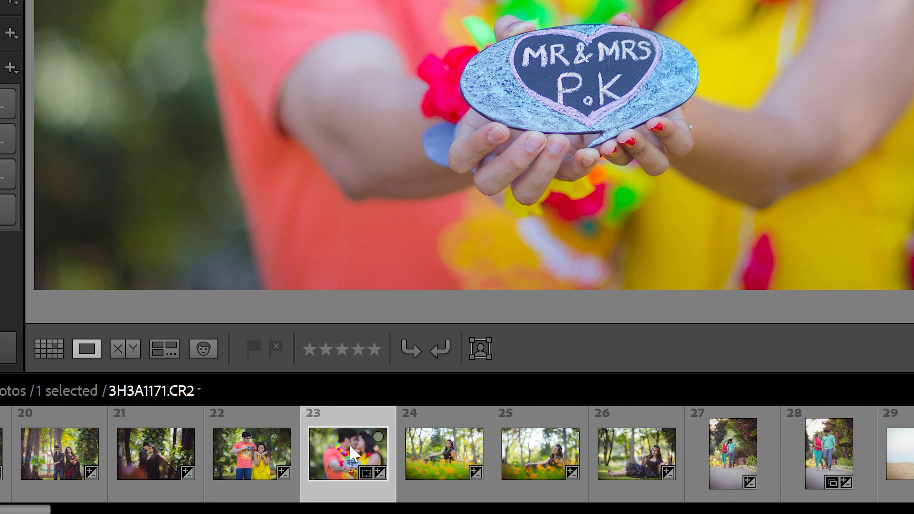
# - Create a virtual copy of photo 3H3A1171.CR2 from the filmstrip and reselect the original
pyautogui.rightClick(349, 444)
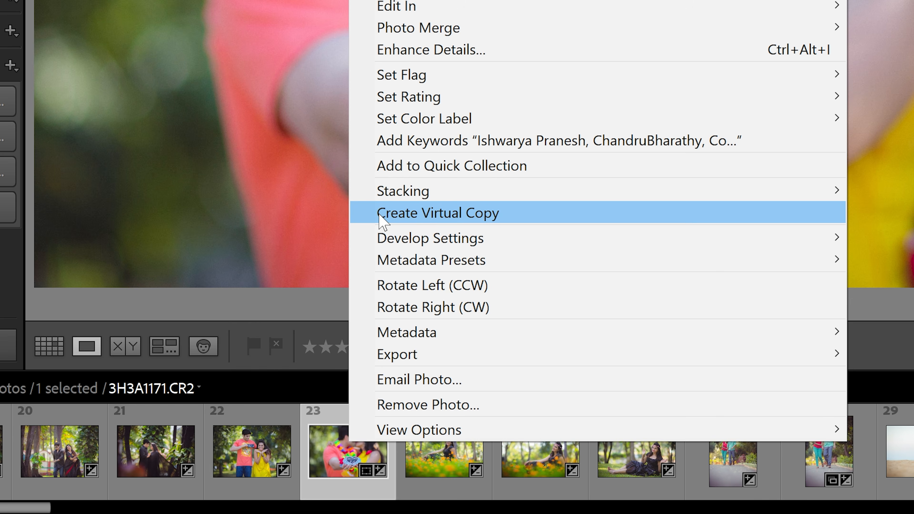
pyautogui.click(376, 215)
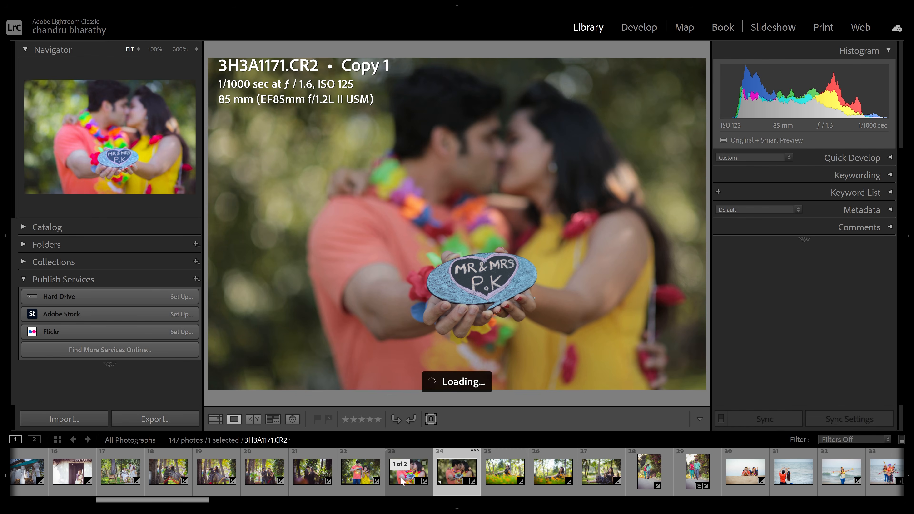
pyautogui.click(331, 465)
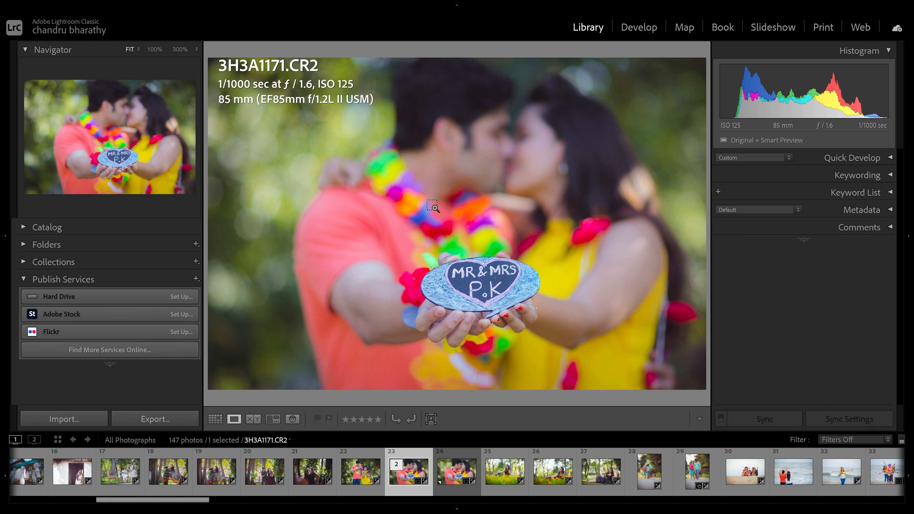
# - Reopen the Library View Options and set the Loupe info overlay to Info 1
pyautogui.hotkey('ctrl', 'j')
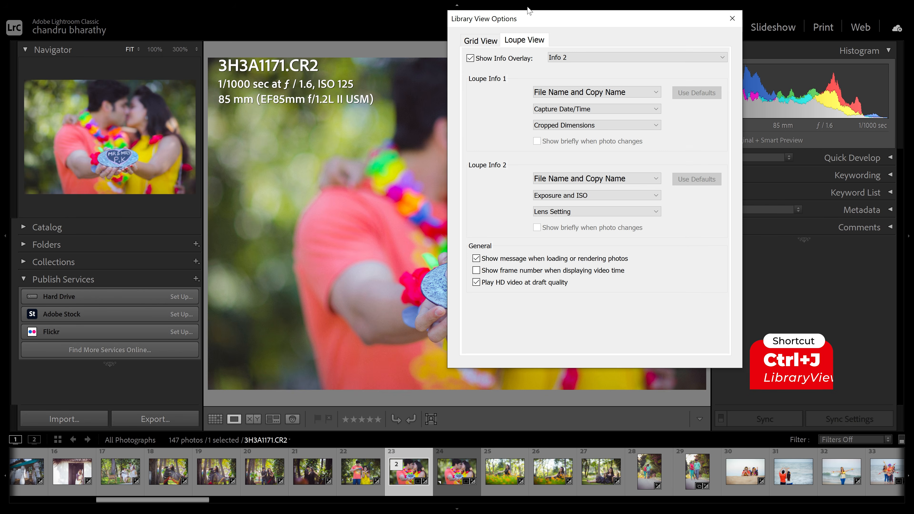
pyautogui.moveTo(543, 23); pyautogui.dragTo(584, 55)
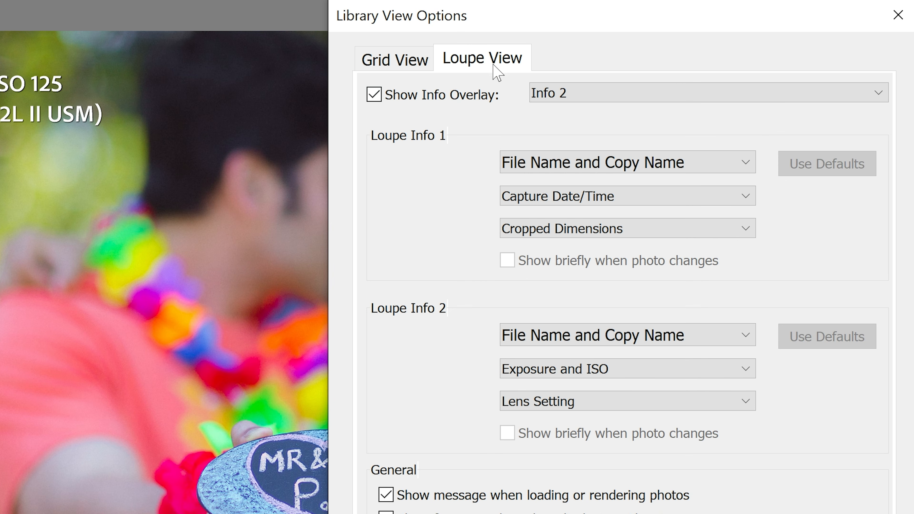
pyautogui.click(815, 93)
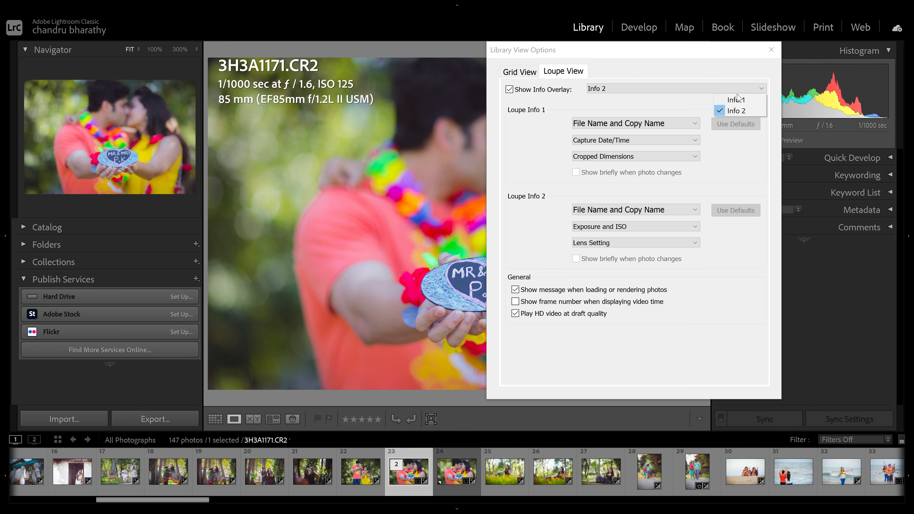
pyautogui.click(734, 100)
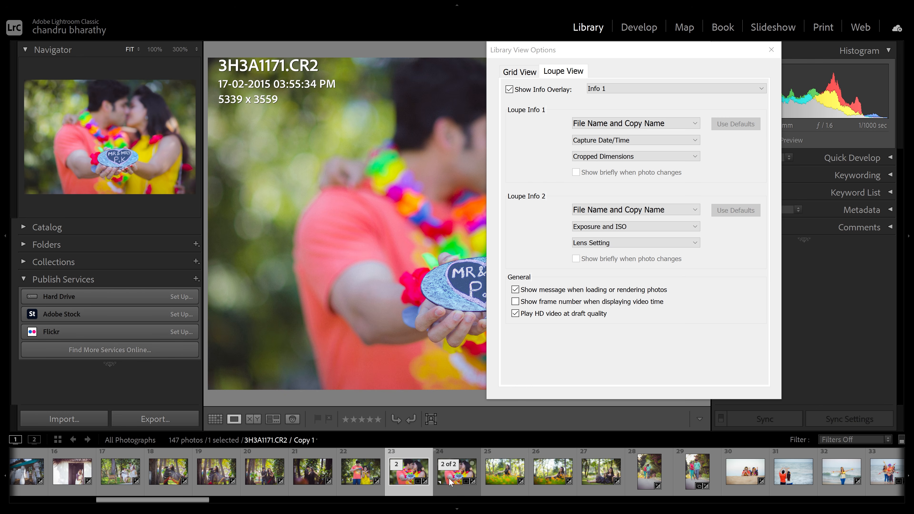
# - Make a virtual copy of the 3H3A1171.CR2 photo in the filmstrip
pyautogui.click(449, 479)
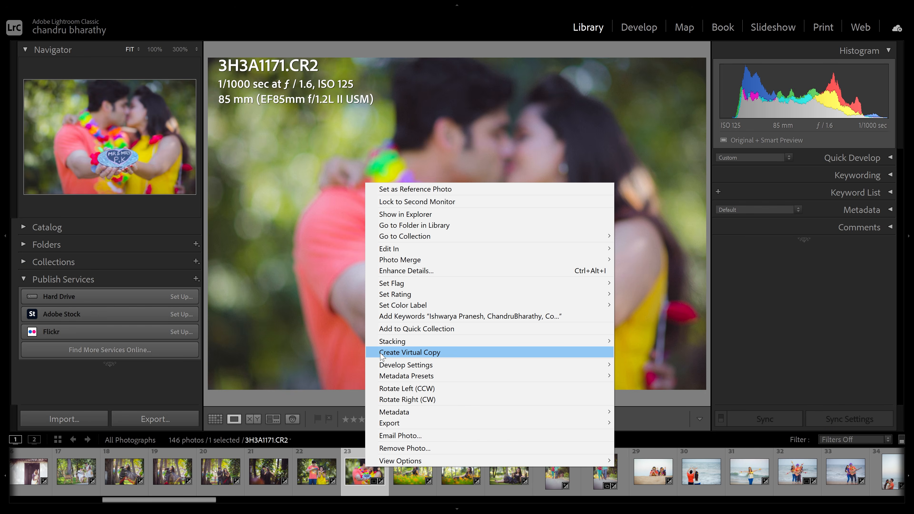
pyautogui.click(380, 352)
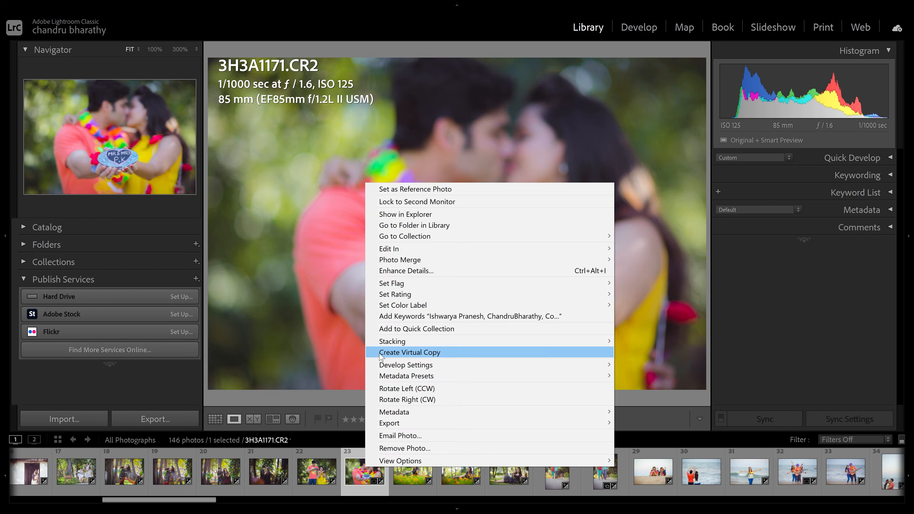
pyautogui.click(380, 352)
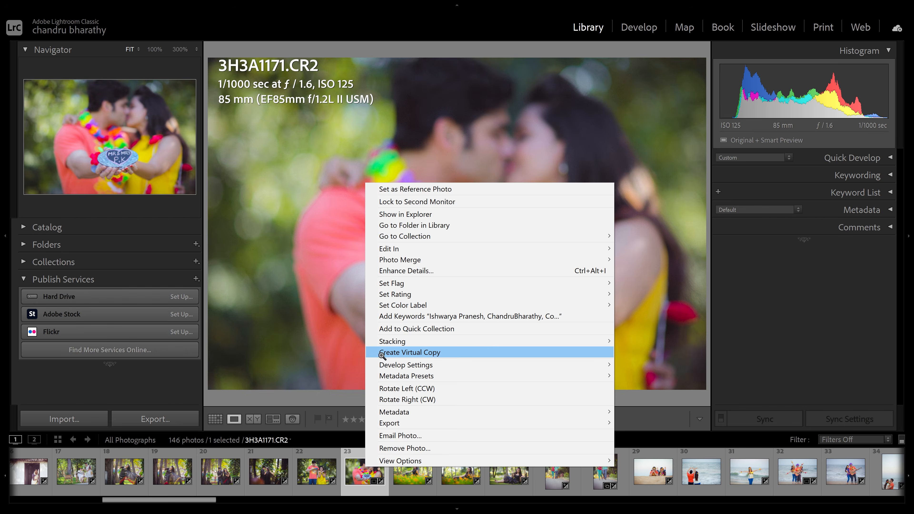
pyautogui.click(381, 352)
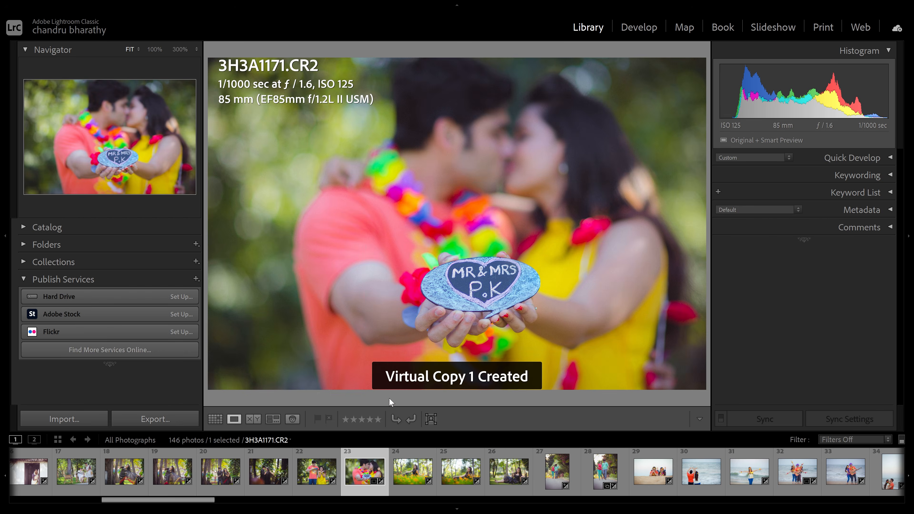
# - Open photo 3H3A1171.CR2 for editing in Adobe Photoshop 2021
pyautogui.rightClick(451, 482)
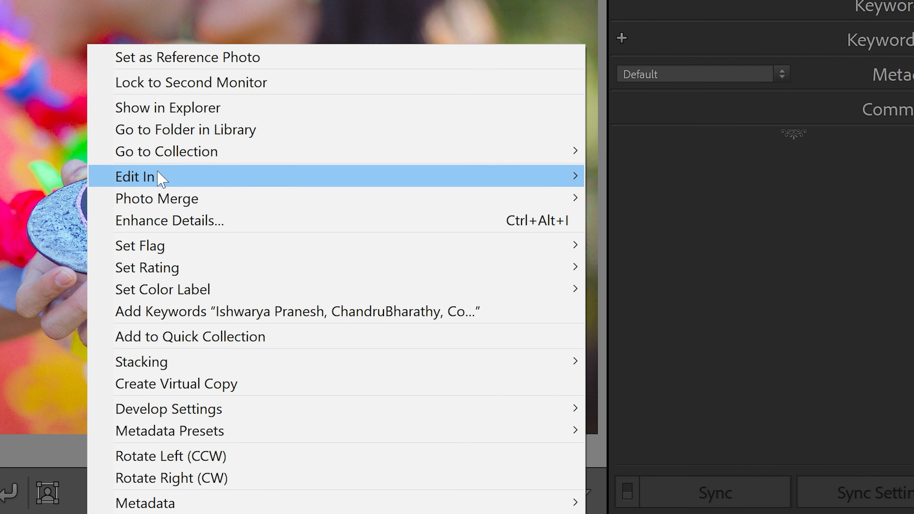
pyautogui.moveTo(606, 262)
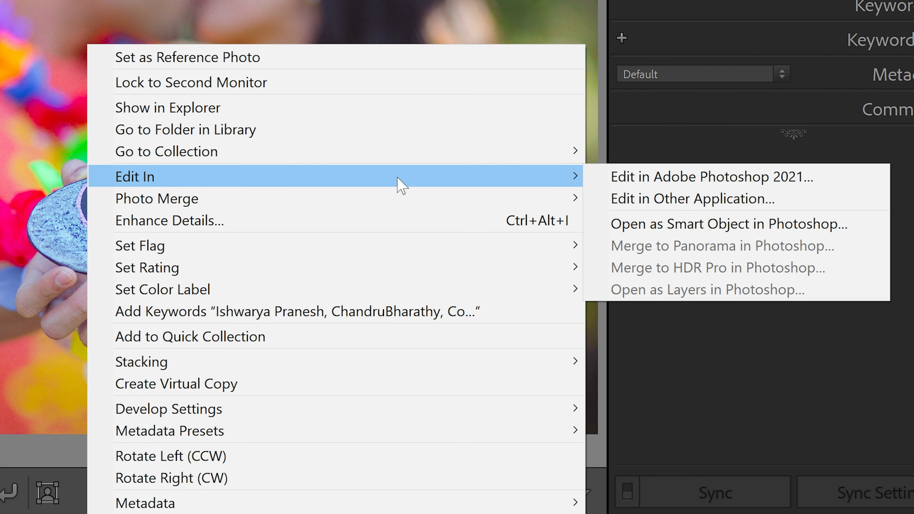
pyautogui.click(637, 177)
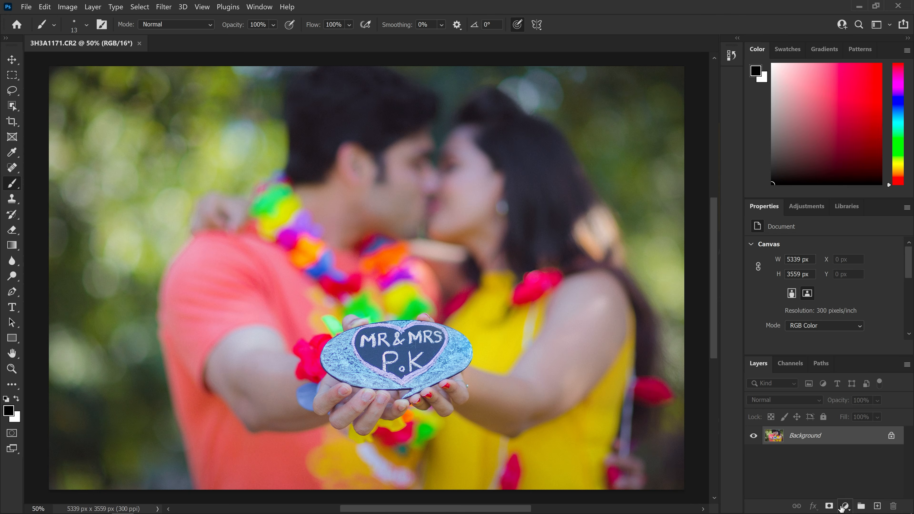
# - Add a Curves adjustment layer, reshaping the Red channel curve and lowering the Blue channel curve to warm the image
pyautogui.click(843, 508)
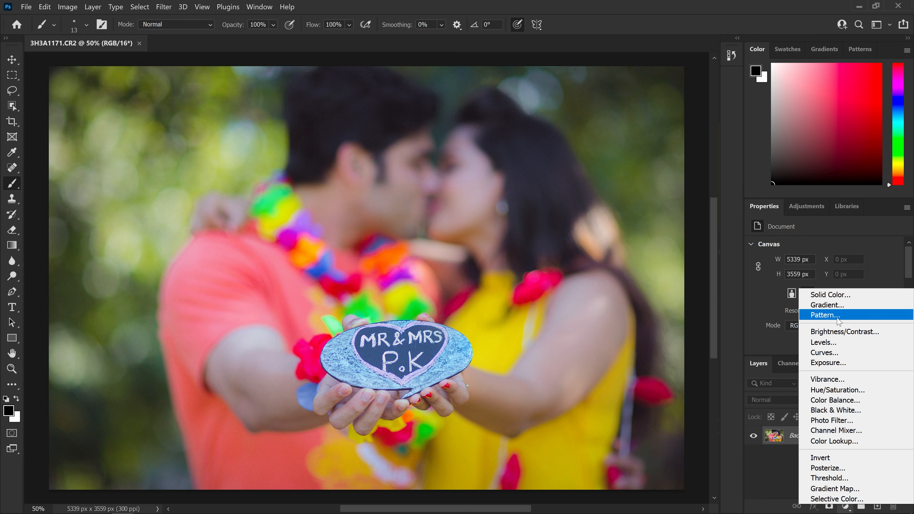
pyautogui.click(834, 352)
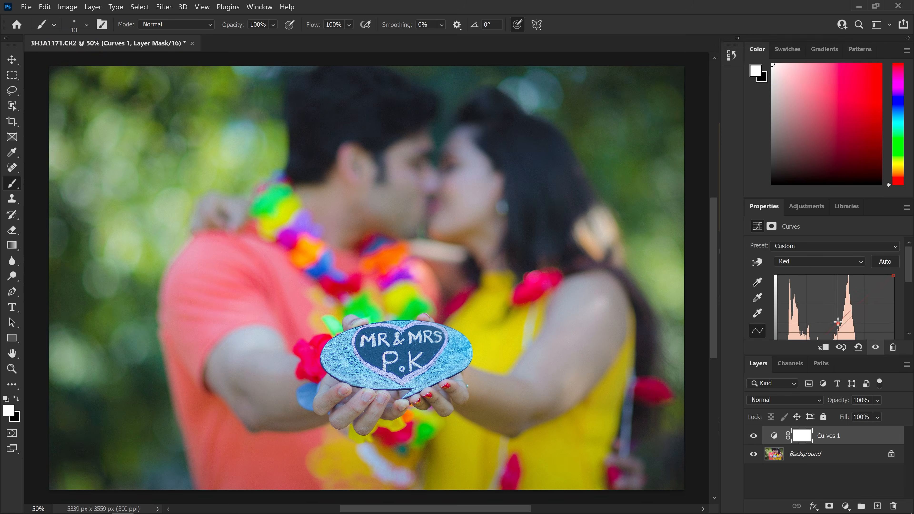
pyautogui.moveTo(844, 324); pyautogui.dragTo(839, 323)
pyautogui.click(838, 263)
pyautogui.click(835, 302)
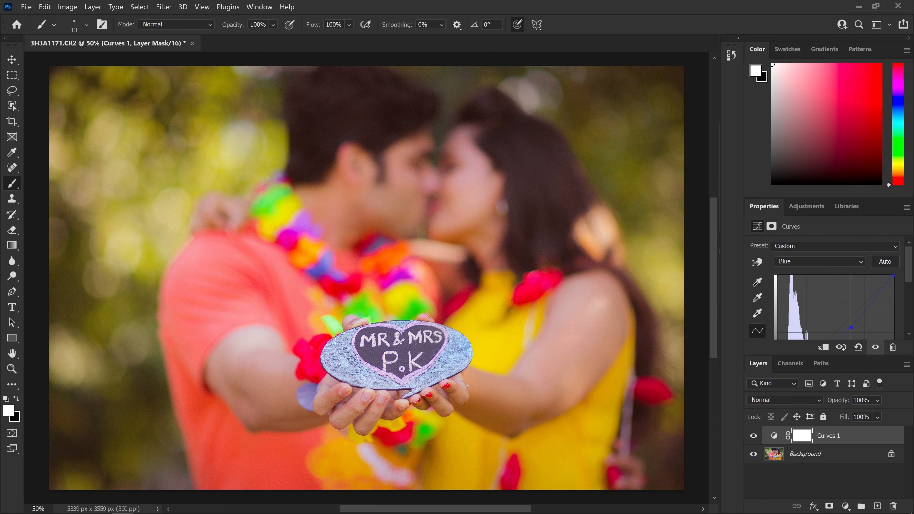
# - Save the Curves edit and switch back to Lightroom Classic
pyautogui.hotkey('ctrl', 's')
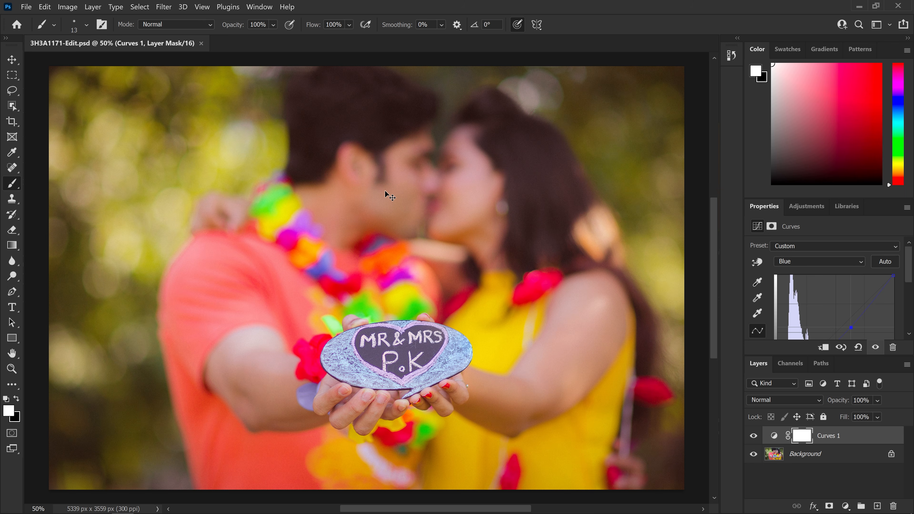
pyautogui.hotkey('alt', 'Tab')
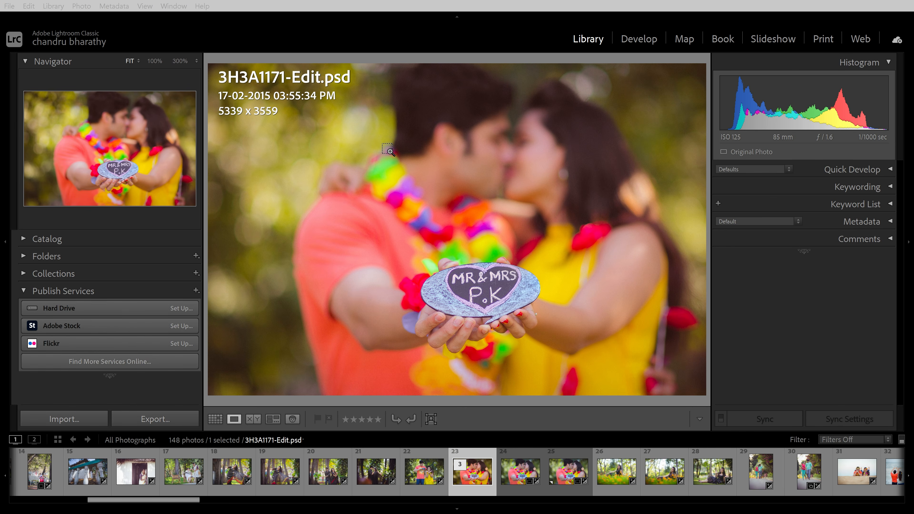
# - Reopen the Library View Options and try Folder and Megapixels as the first line of Loupe Info 2
pyautogui.hotkey('ctrl', 'j')
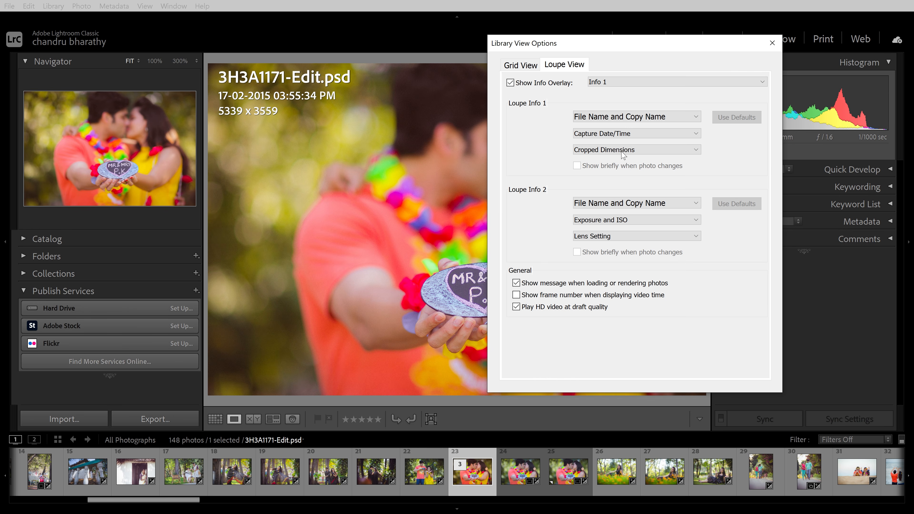
pyautogui.click(632, 206)
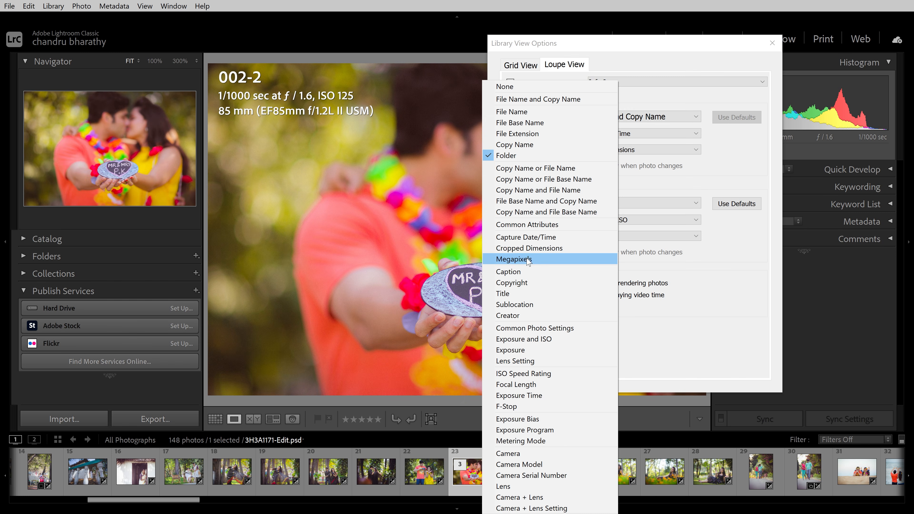
pyautogui.click(528, 262)
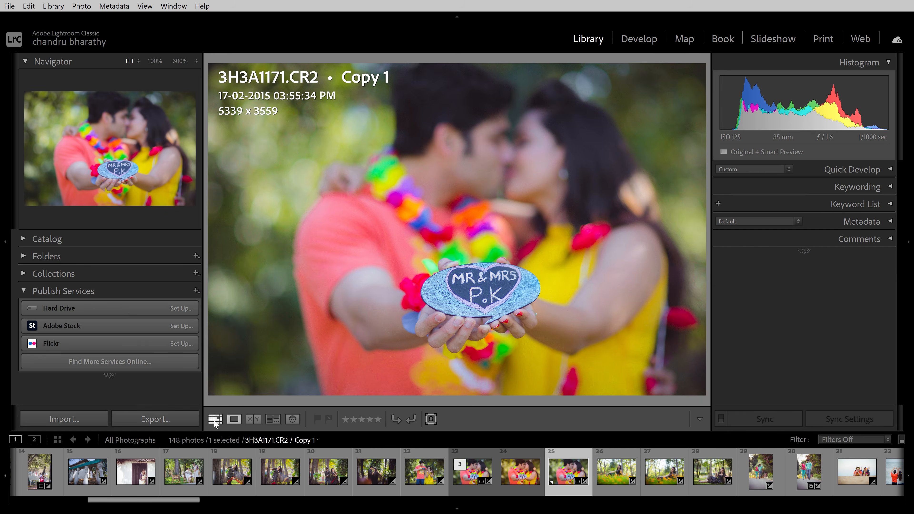
# - Show the library in Grid view to compare the labels of 3H3A1171, its Photoshop edit and its virtual copy
pyautogui.press('g')
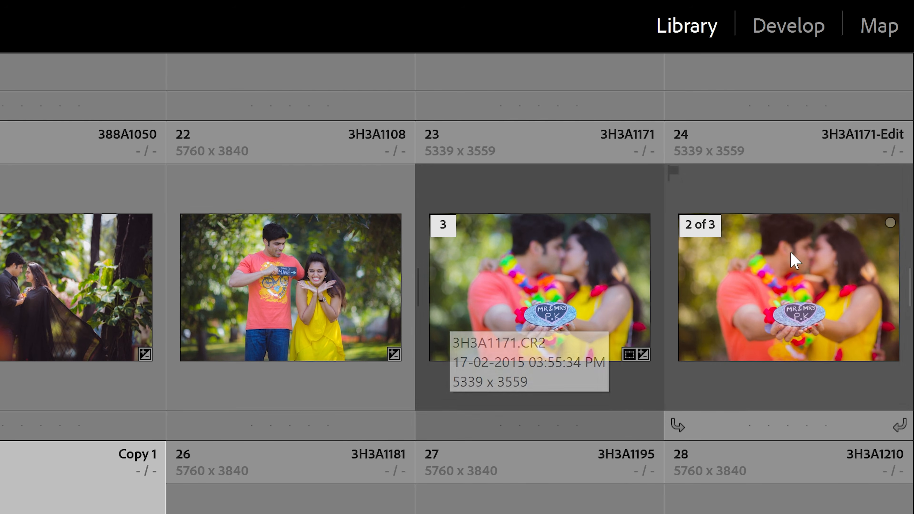
# - Collapse and re-expand the 3H3A1171 stack in the grid, and clear the photo selection
pyautogui.click(505, 256)
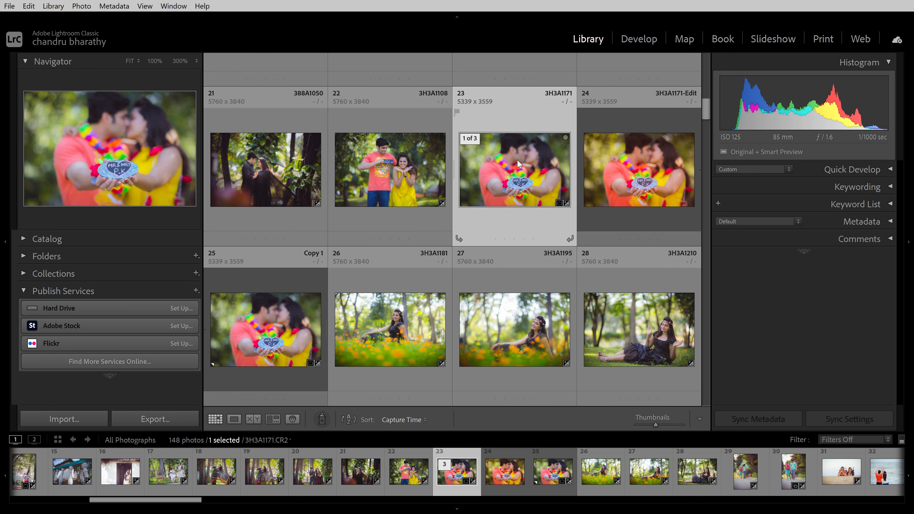
pyautogui.click(470, 142)
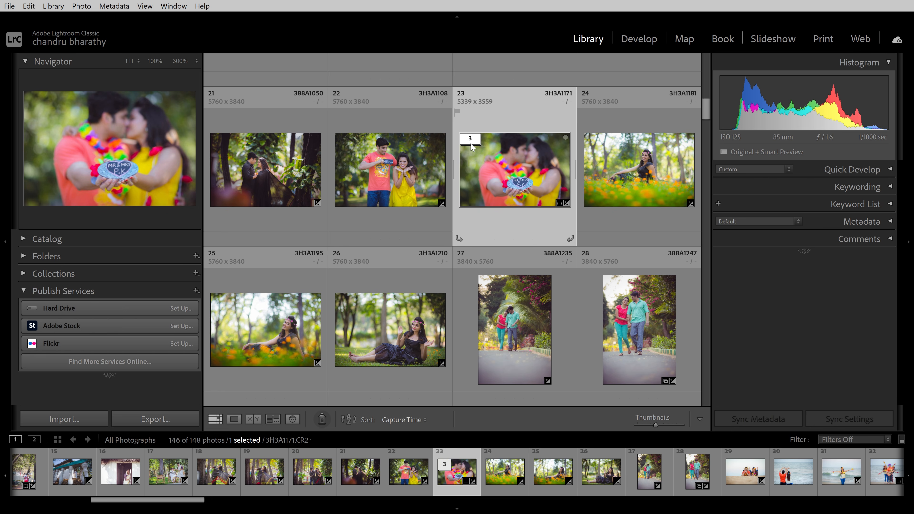
pyautogui.click(470, 142)
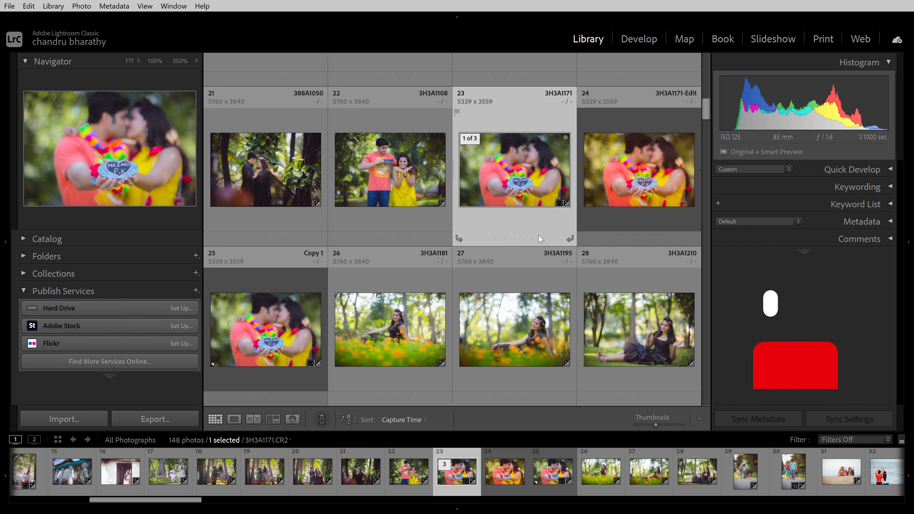
pyautogui.hotkey('ctrl', 'd')
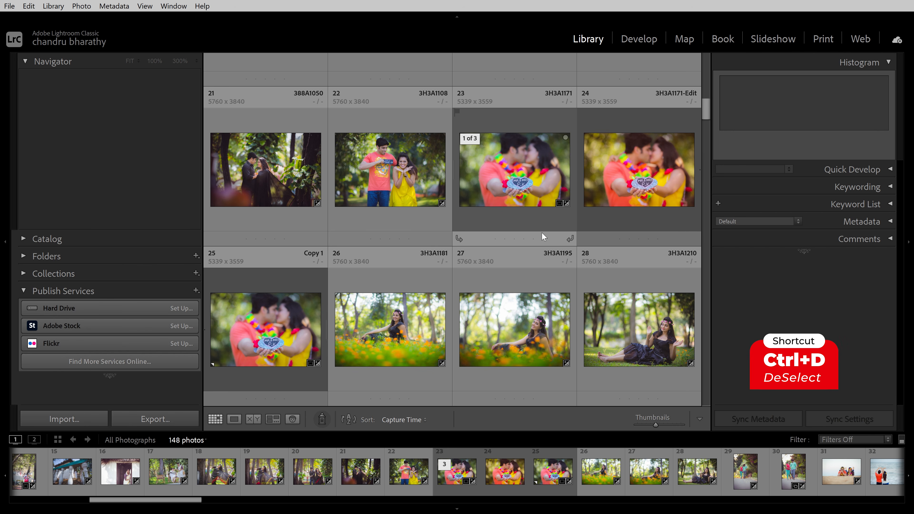
# - View 3H3A1108 in Loupe view at fit and 100% zoom, and return to the grid
pyautogui.click(391, 180)
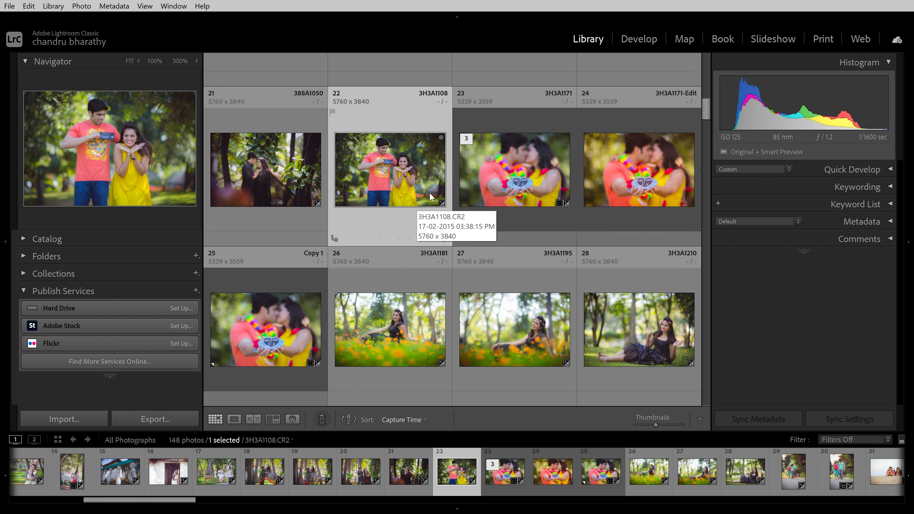
pyautogui.press('Return')
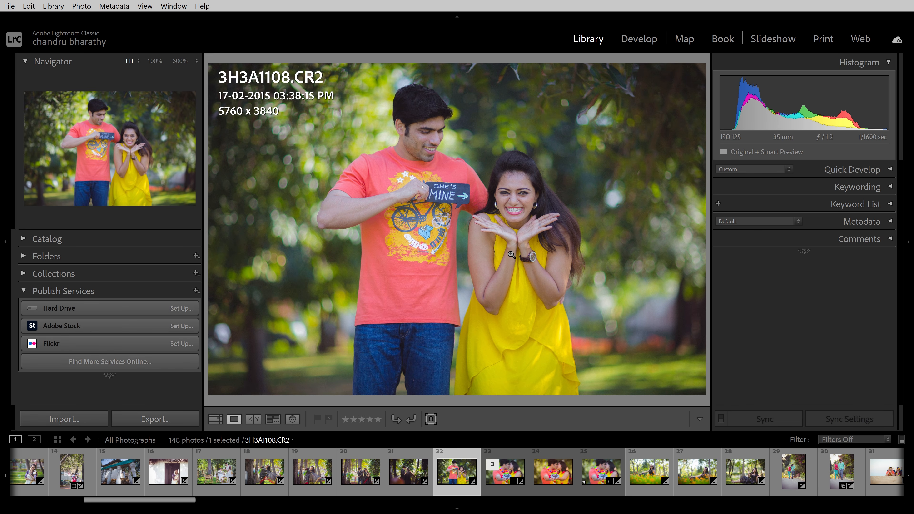
pyautogui.press('Return')
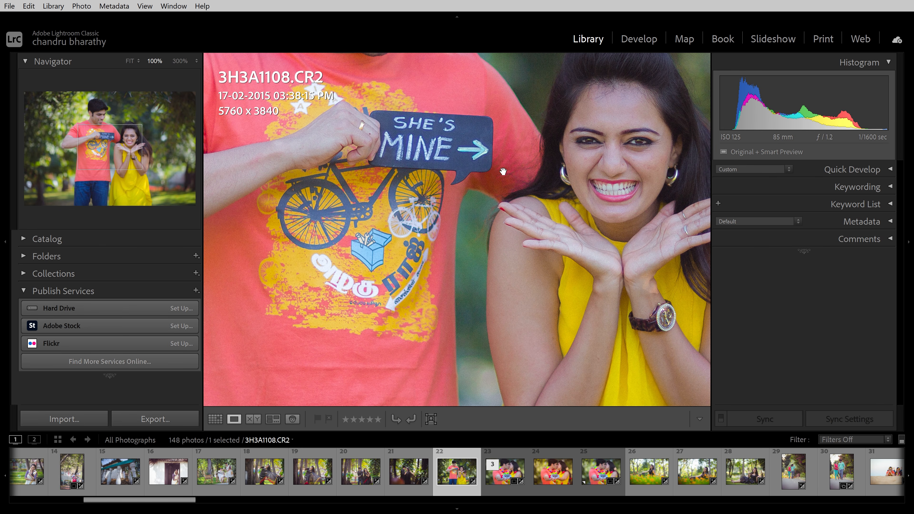
pyautogui.press('Return')
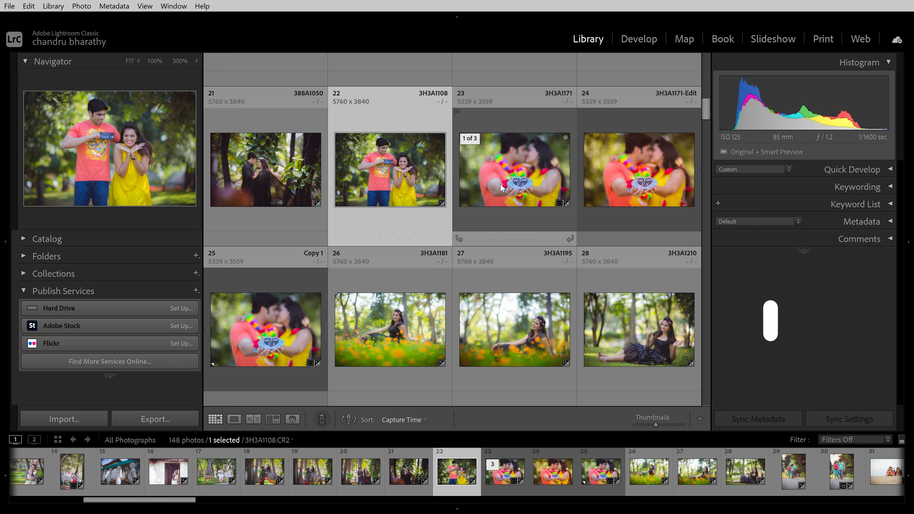
pyautogui.doubleClick(419, 194)
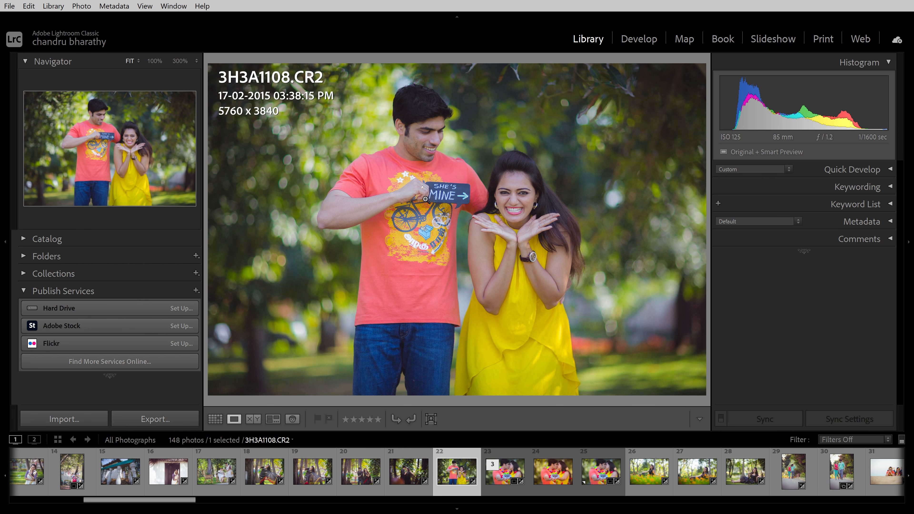
pyautogui.click(451, 243)
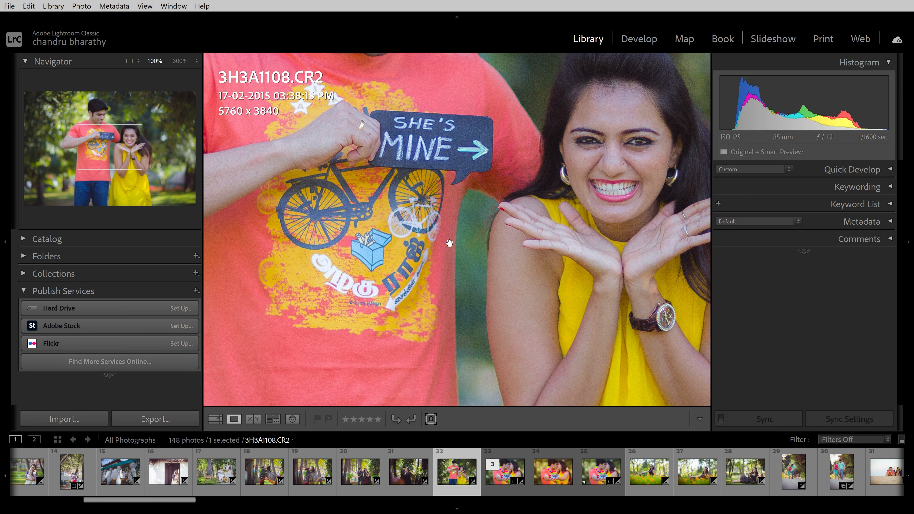
pyautogui.press('Return')
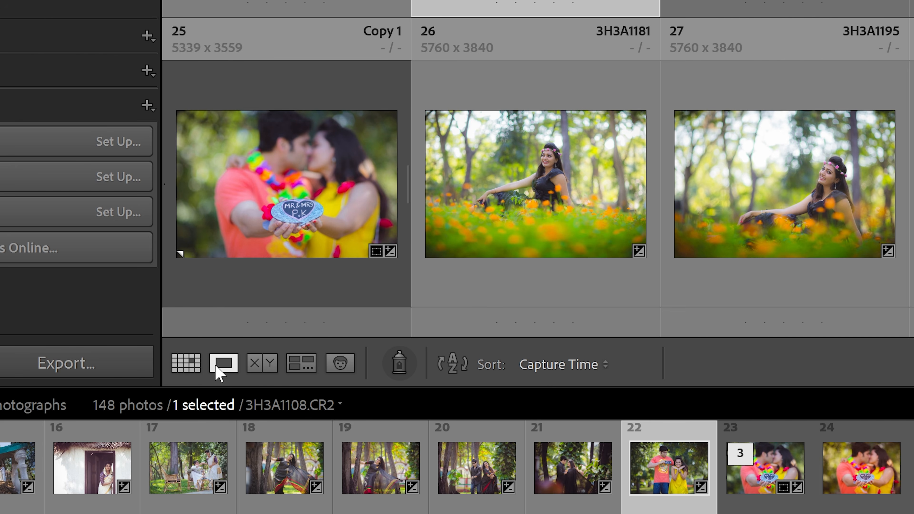
# - Open 3H3A1108 in Loupe view and add the Color Label, Navigate, Slideshow and Zoom controls to the toolbar
pyautogui.click(233, 419)
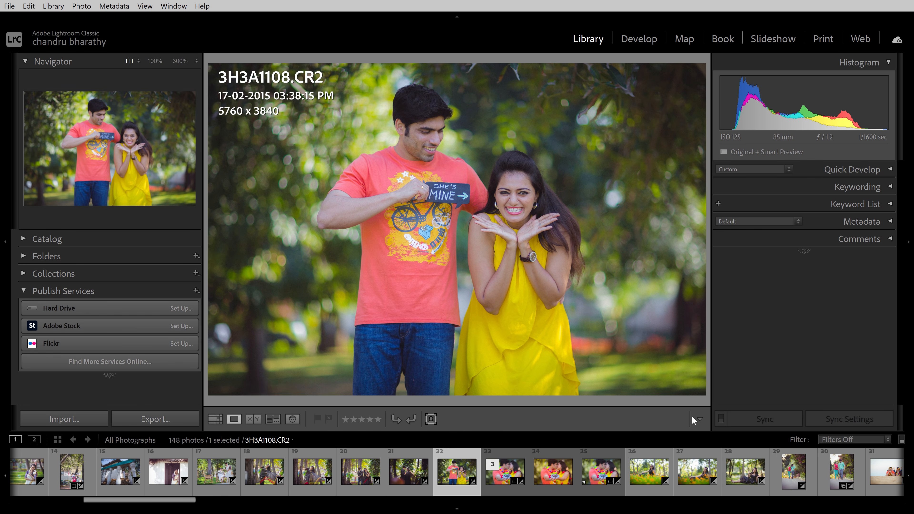
pyautogui.click(700, 420)
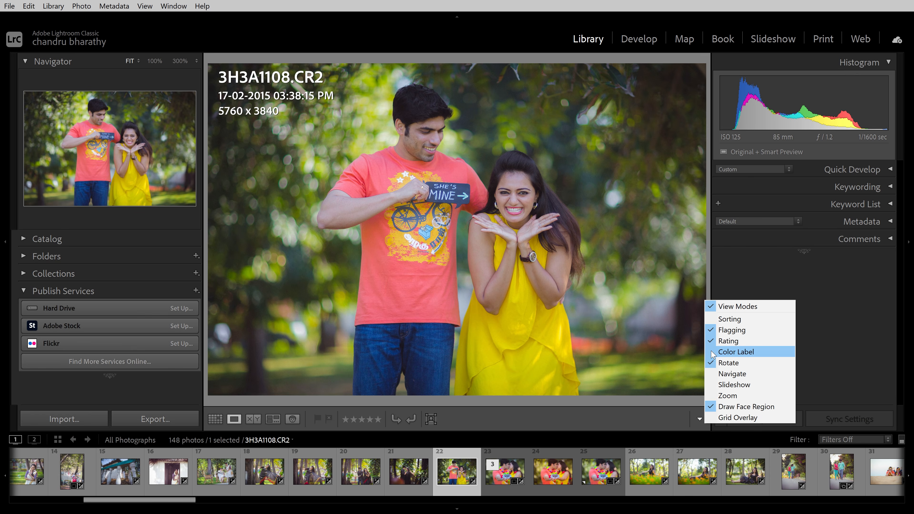
pyautogui.click(712, 352)
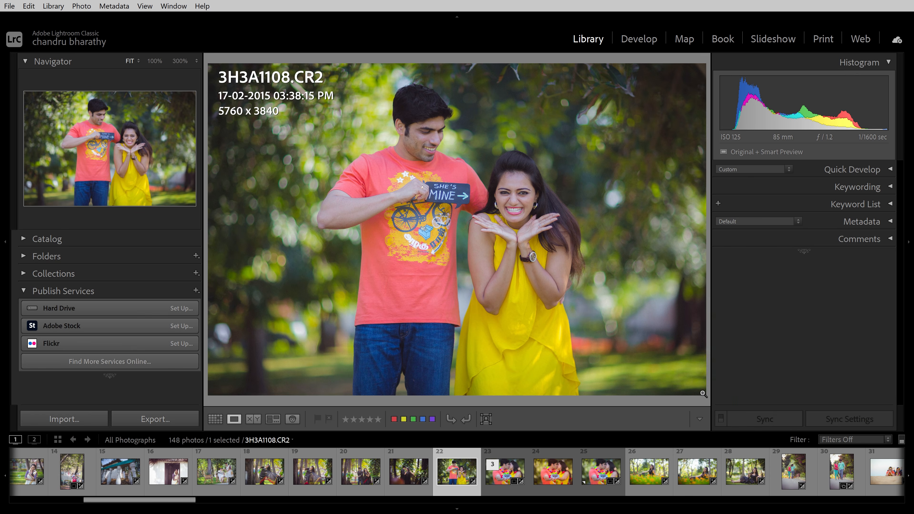
pyautogui.click(699, 419)
pyautogui.click(731, 374)
pyautogui.click(700, 419)
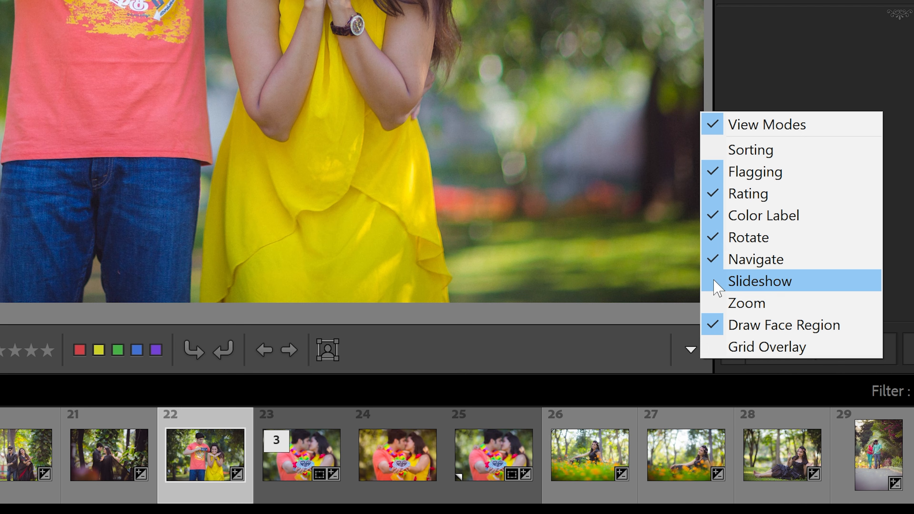
pyautogui.click(714, 281)
pyautogui.click(690, 349)
pyautogui.click(714, 303)
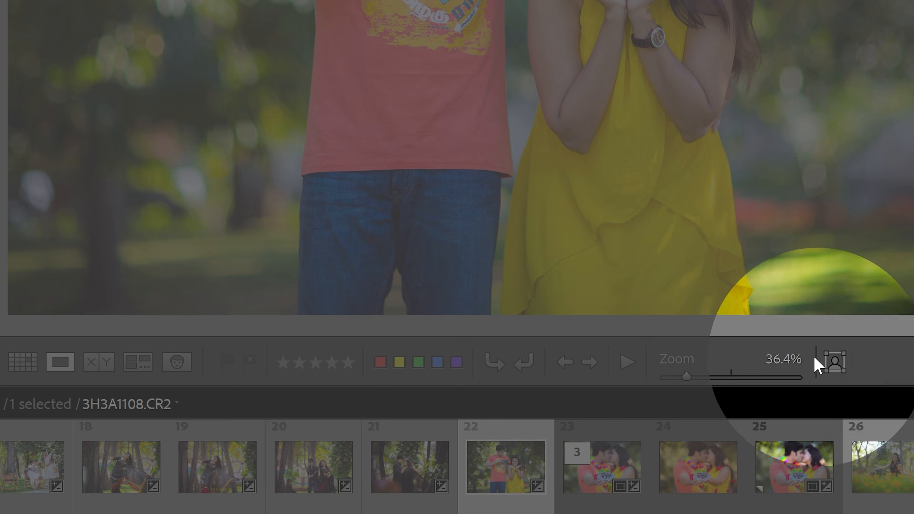
# - Show 3H3A1108 in Grid view and Loupe view, and open it in Compare view
pyautogui.click(23, 361)
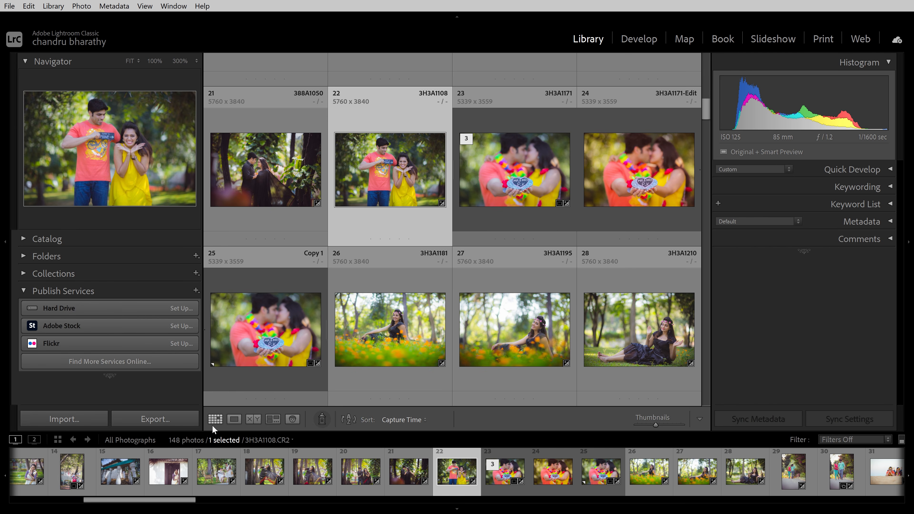
pyautogui.click(234, 419)
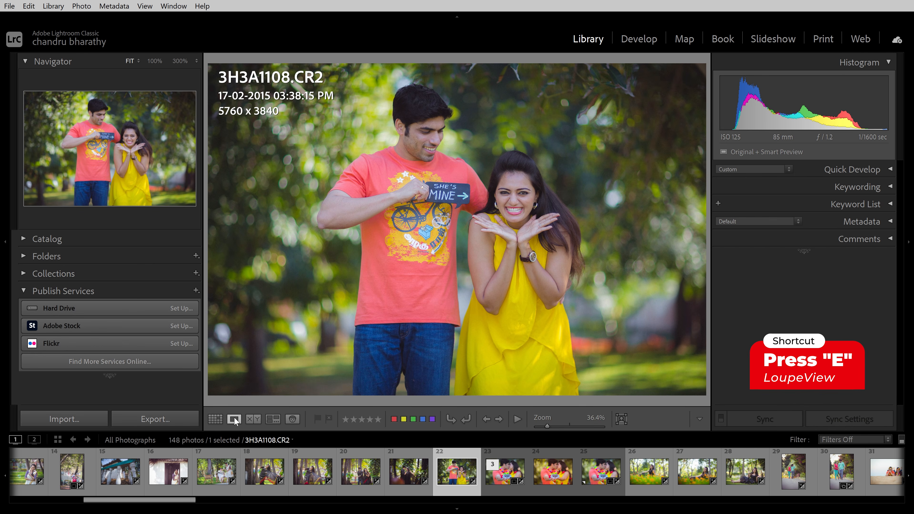
pyautogui.click(253, 419)
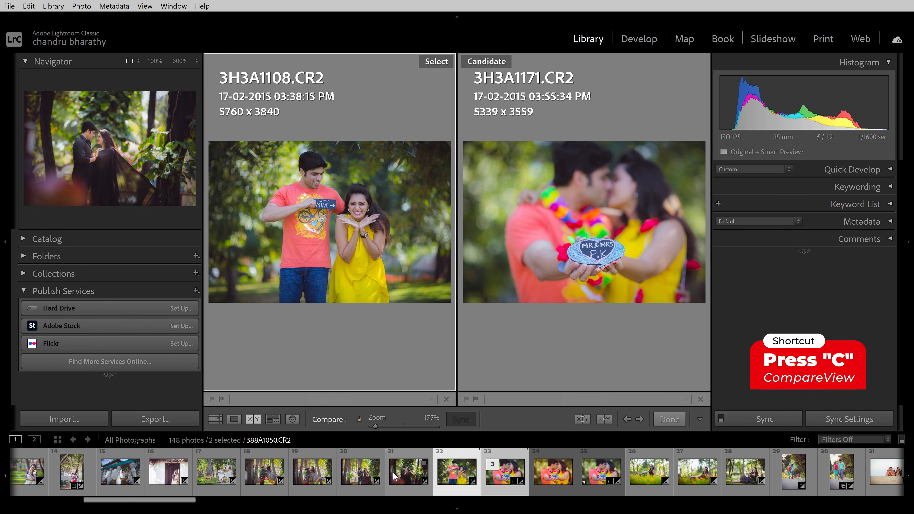
# - Choose 388A0993 as the Select photo and 388A1003 as the Candidate for the comparison
pyautogui.click(312, 470)
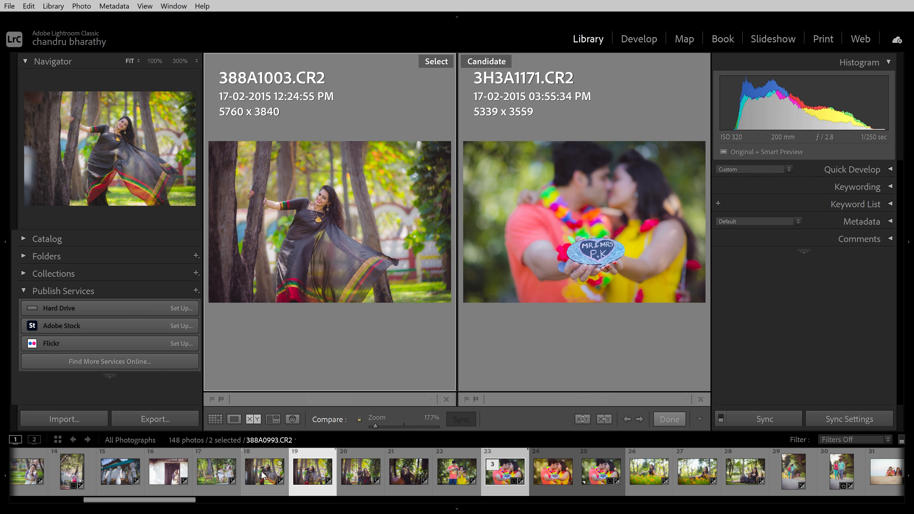
pyautogui.click(278, 467)
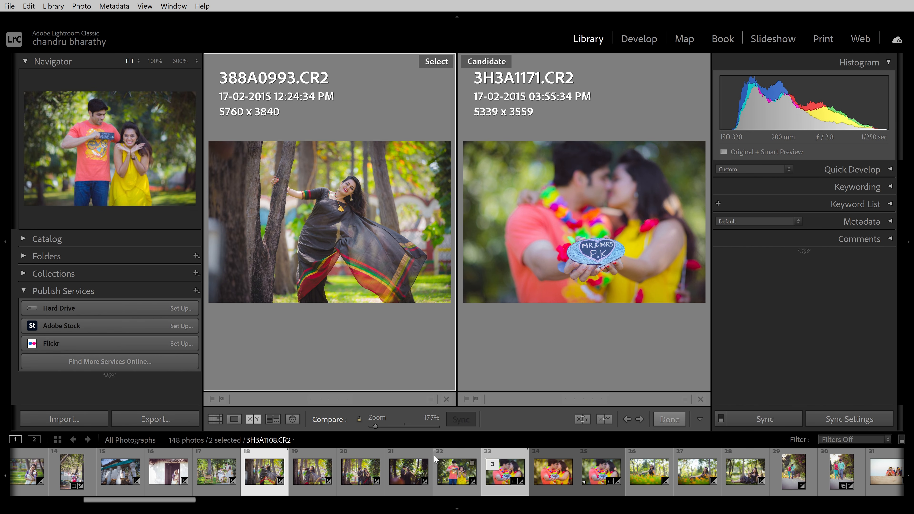
pyautogui.click(510, 341)
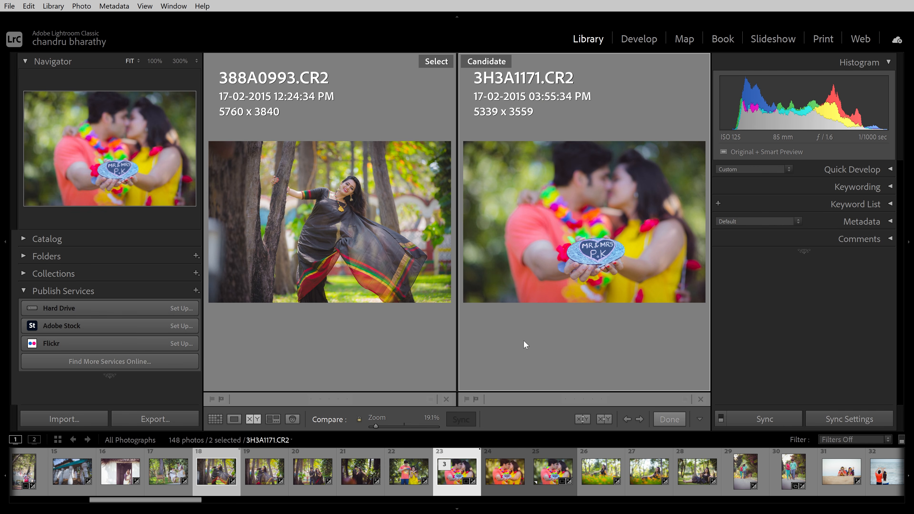
pyautogui.click(258, 473)
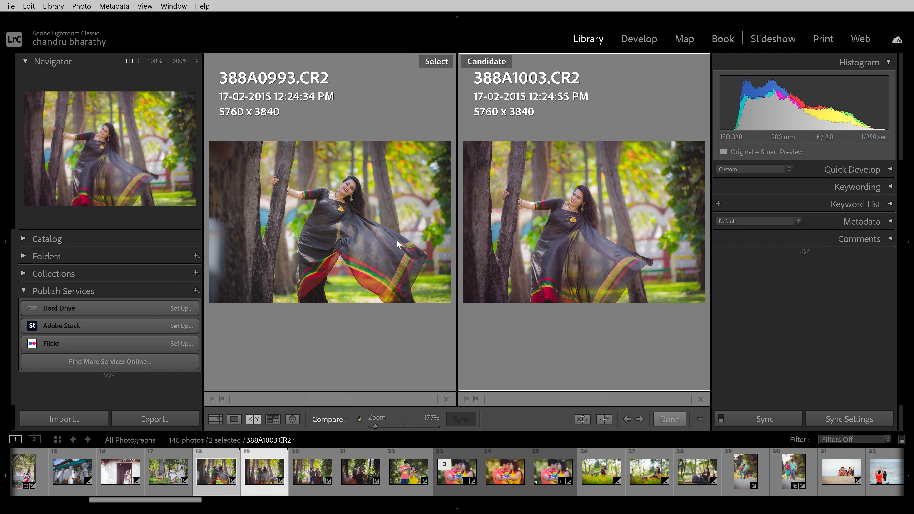
# - Inspect both compared photos at 100% zoom, and return them to the fitted view
pyautogui.click(364, 220)
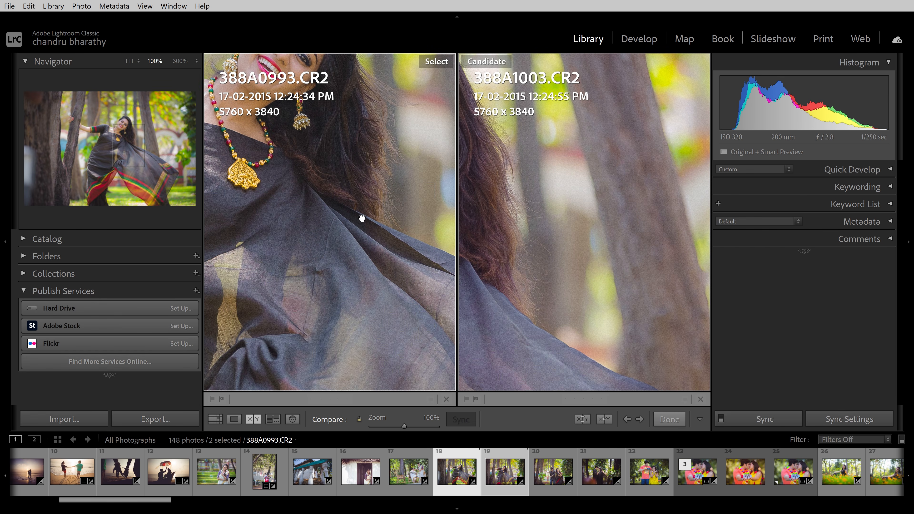
pyautogui.moveTo(356, 147); pyautogui.dragTo(398, 212)
pyautogui.moveTo(356, 248); pyautogui.dragTo(378, 257)
pyautogui.click(377, 257)
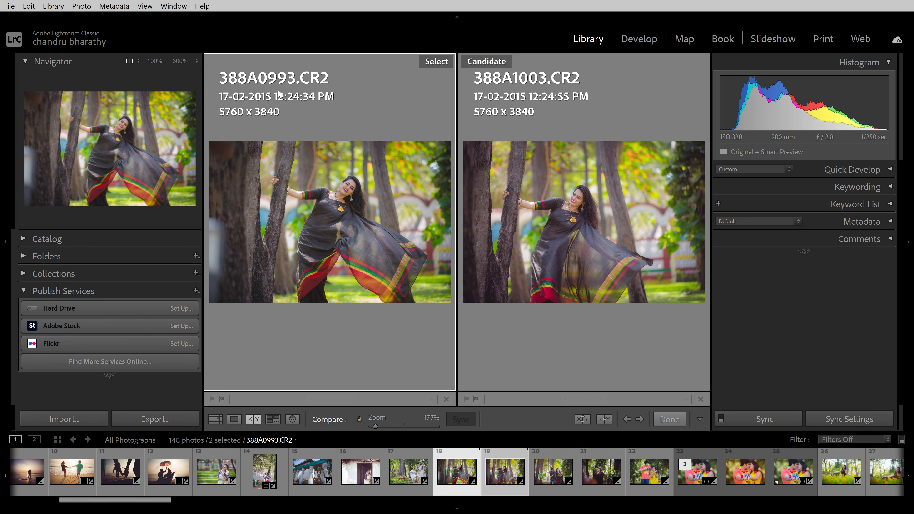
# - Cycle the Loupe info overlay to the megapixels, exposure and lens details, and leave Compare view
pyautogui.press('i')
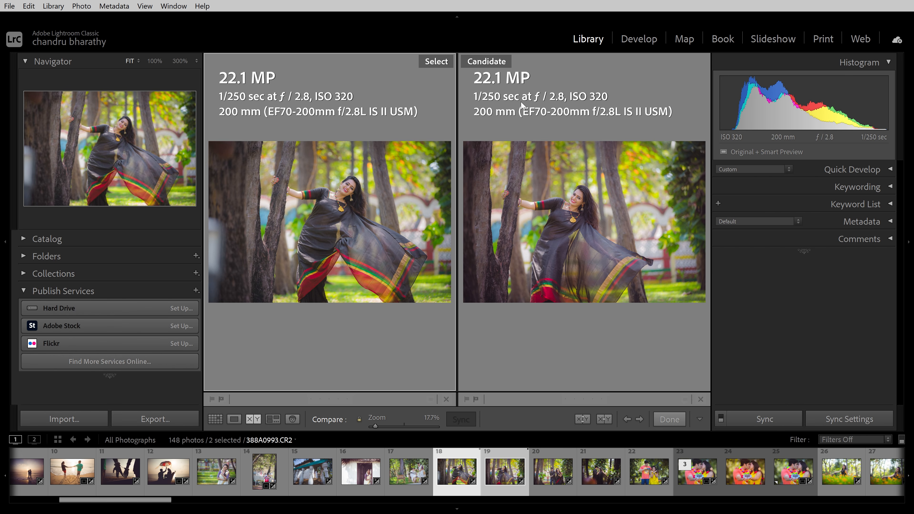
pyautogui.press('i')
pyautogui.press('i')
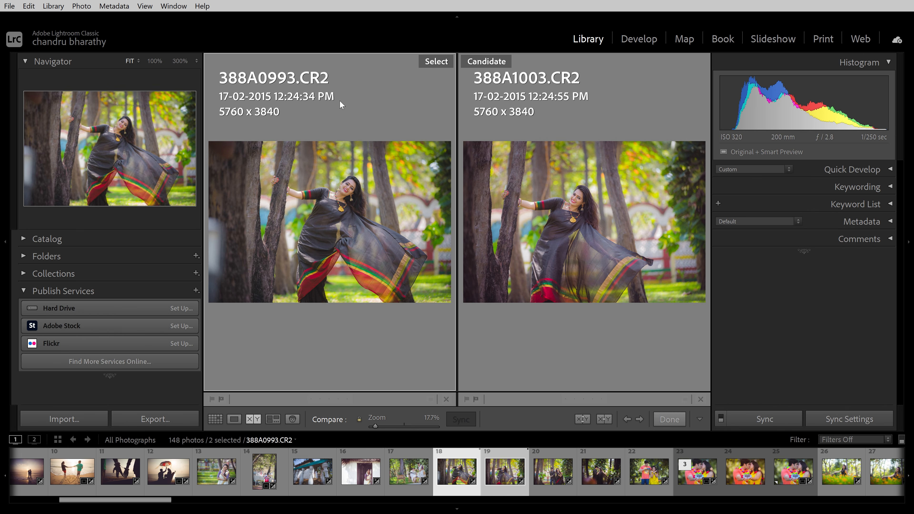
pyautogui.press('i')
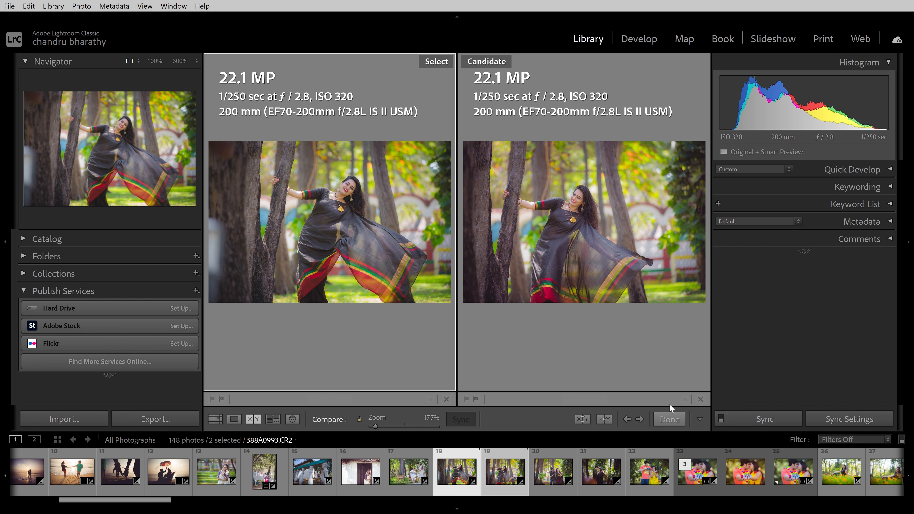
pyautogui.click(670, 419)
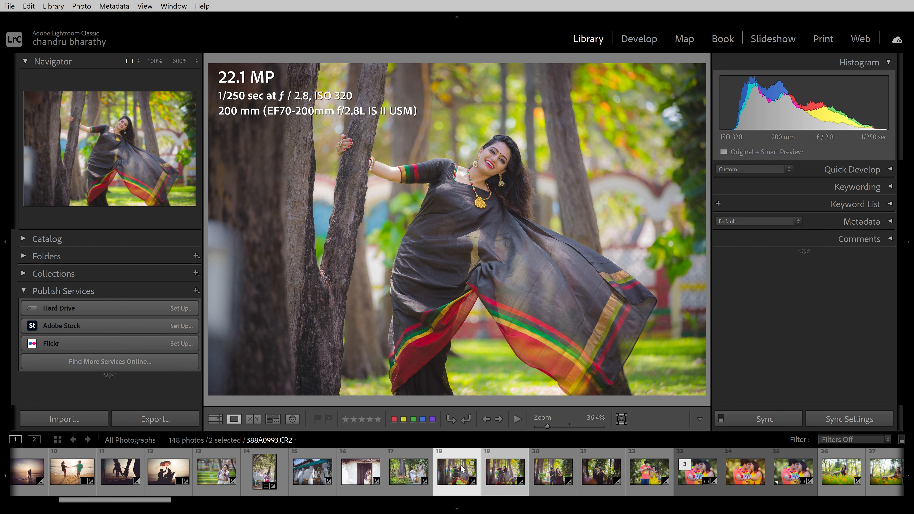
# - Show photo 17 from the filmstrip in Loupe view, clear the selection and undo the deselection
pyautogui.click(408, 472)
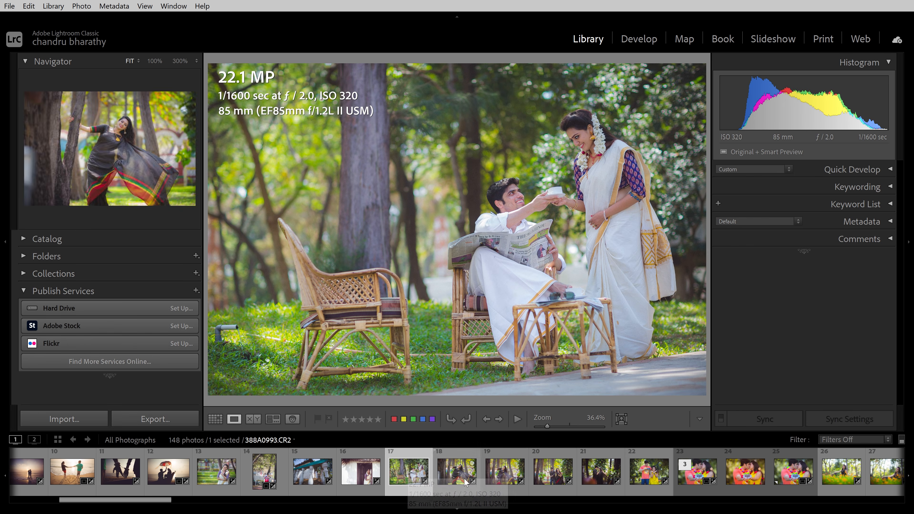
pyautogui.hotkey('ctrl', 'd')
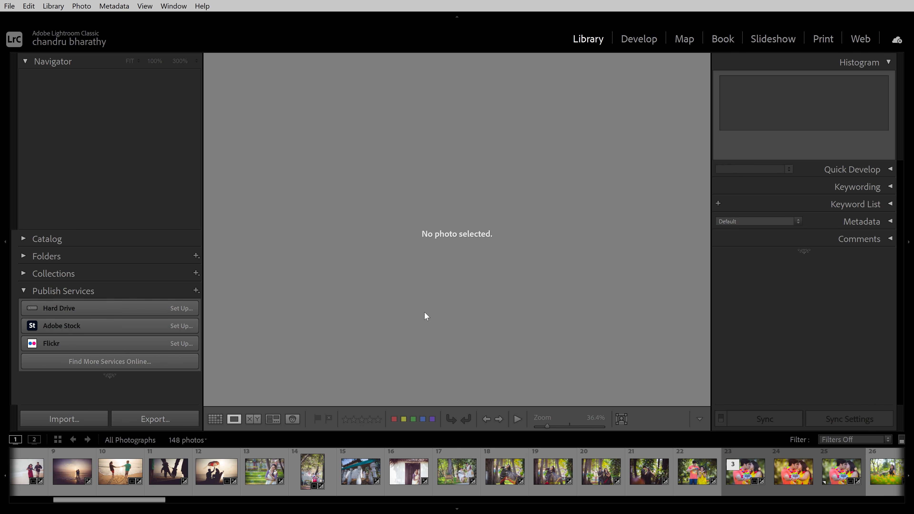
pyautogui.hotkey('ctrl', 'z')
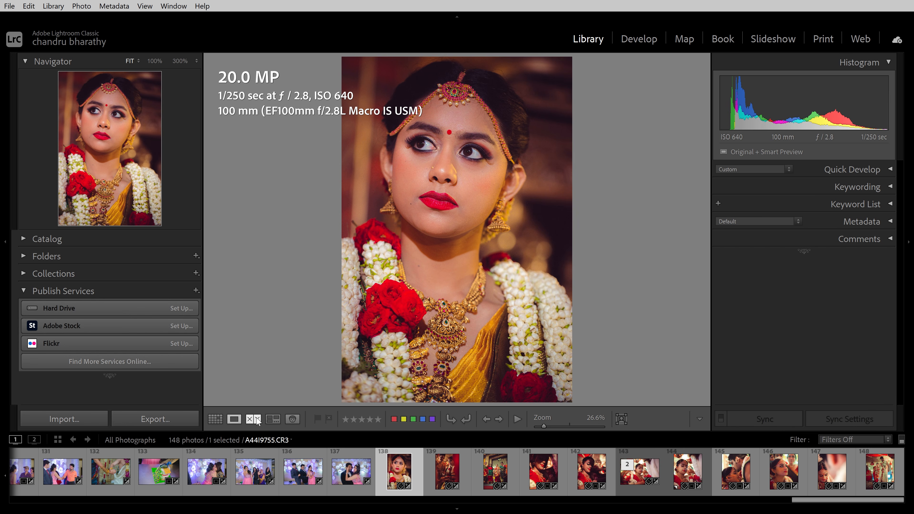
# - Open A44I9755 in Survey view and add photos 139 and 141 from the filmstrip beside it
pyautogui.click(273, 419)
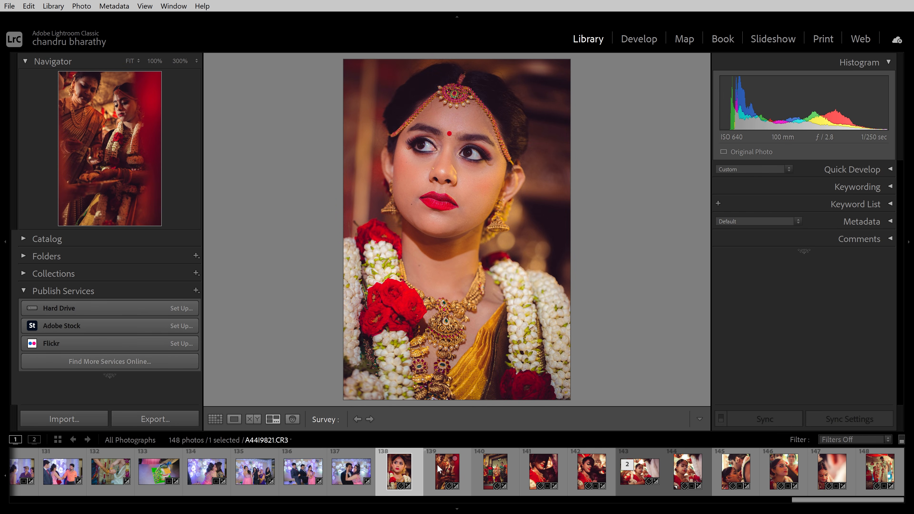
pyautogui.keyDown('ctrl'); pyautogui.click(446, 472); pyautogui.keyUp('ctrl')
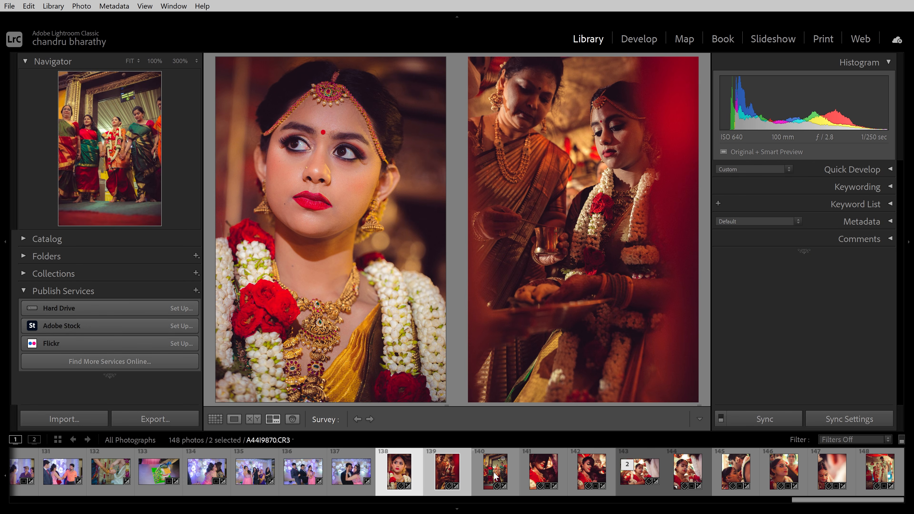
pyautogui.keyDown('ctrl'); pyautogui.click(541, 472); pyautogui.keyUp('ctrl')
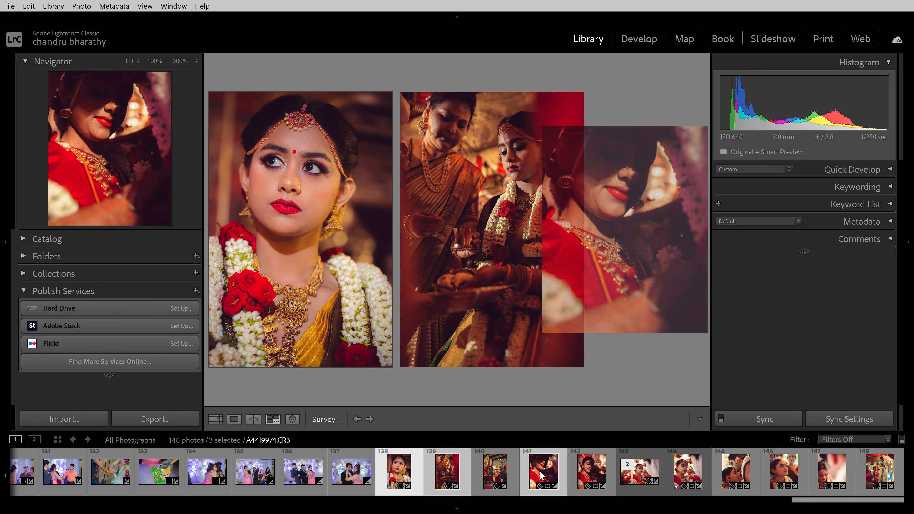
# - Extend the Survey view selection through photo 146 in the filmstrip and return to Grid view
pyautogui.keyDown('shift'); pyautogui.click(735, 470); pyautogui.keyUp('shift')
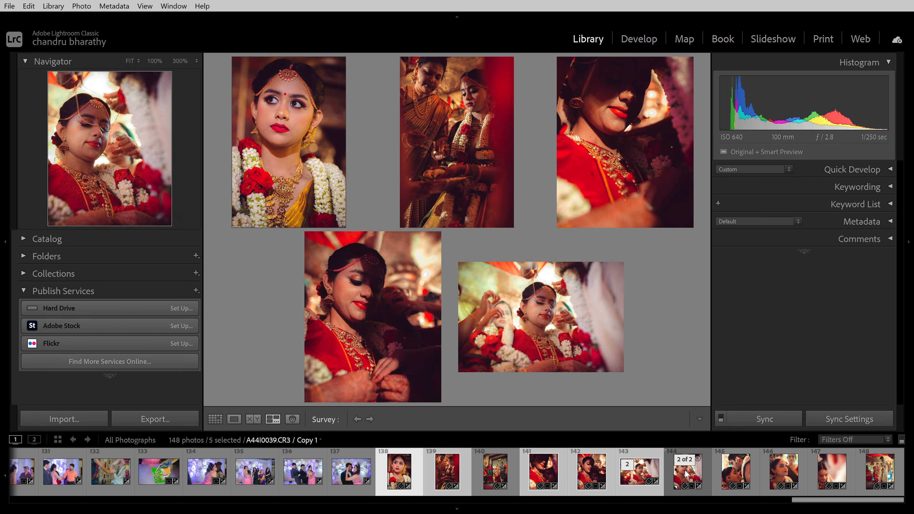
pyautogui.keyDown('shift'); pyautogui.click(784, 471); pyautogui.keyUp('shift')
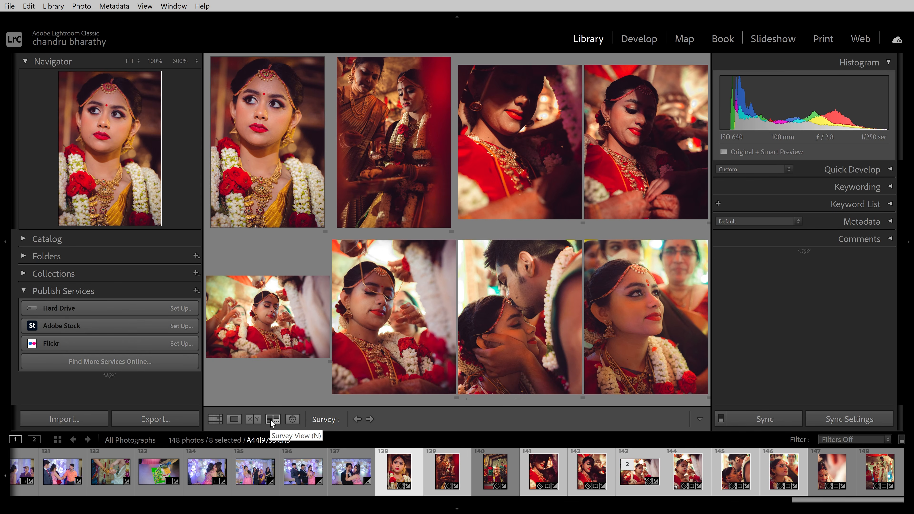
pyautogui.press('g')
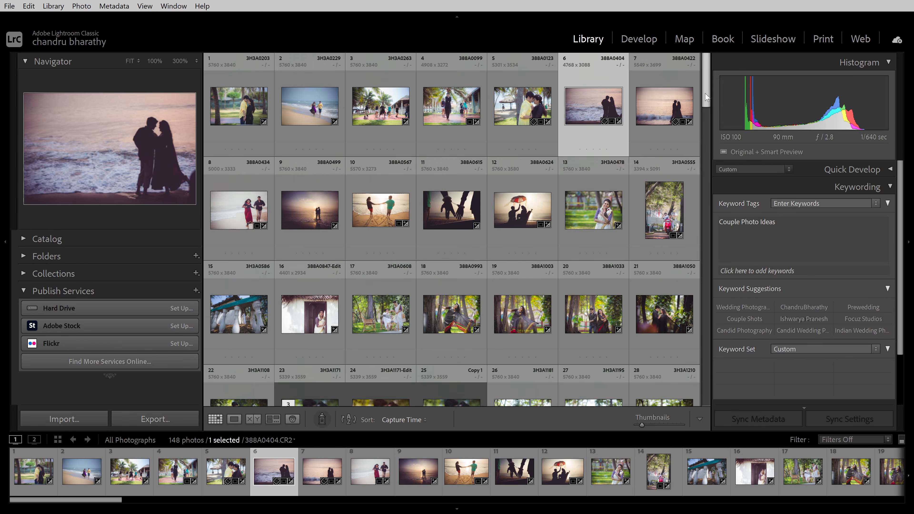
# - Add the suggested keywords for the photographer's name, Prewedding and Wedding Photography to photo 6, the seaside couple silhouette
pyautogui.moveTo(709, 141); pyautogui.dragTo(709, 84)
pyautogui.click(864, 184)
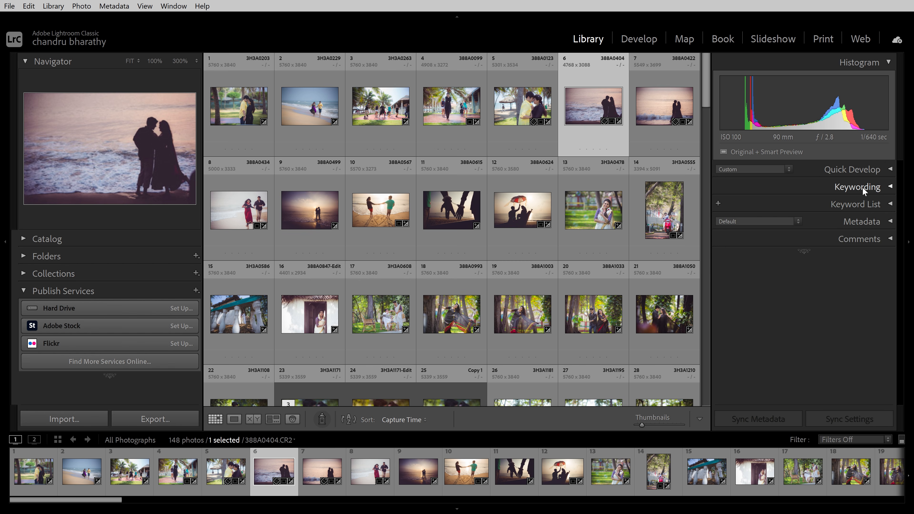
pyautogui.click(863, 185)
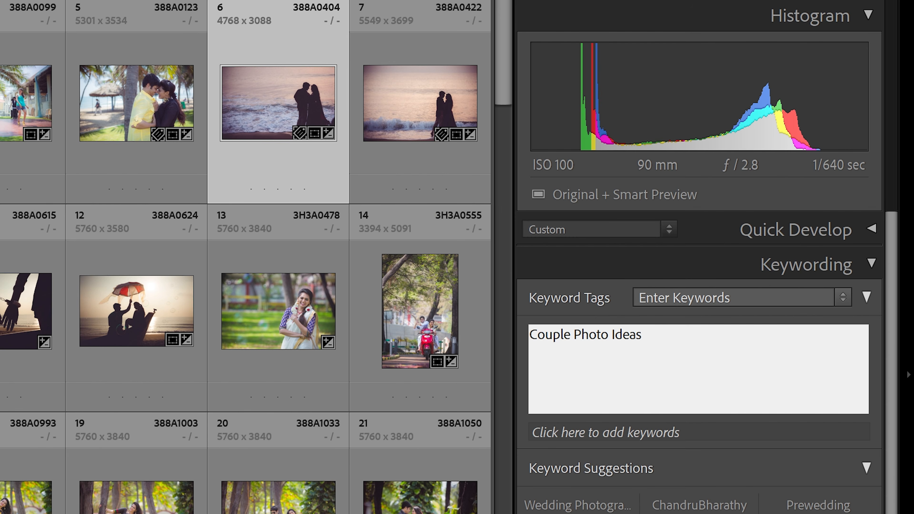
pyautogui.write(',')
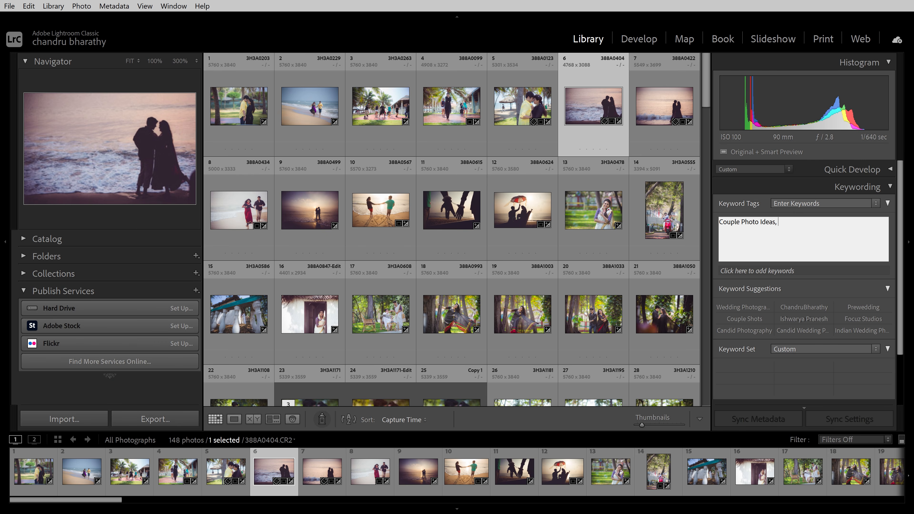
pyautogui.click(808, 305)
pyautogui.click(853, 306)
pyautogui.click(803, 318)
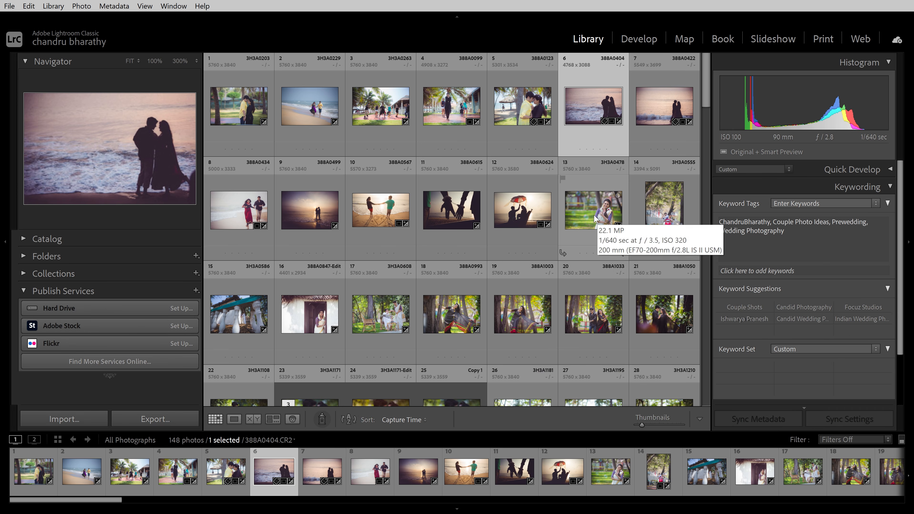
# - Tag photo 13 with the keywords Bride, Prewedding and the photographer's name
pyautogui.click(594, 219)
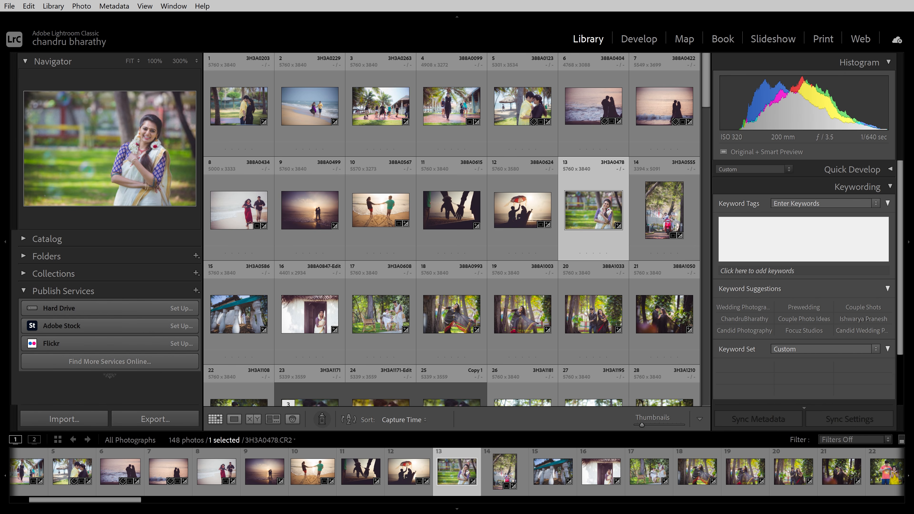
pyautogui.write('Pre')
pyautogui.press('Return')
pyautogui.write('ChandruBharathy')
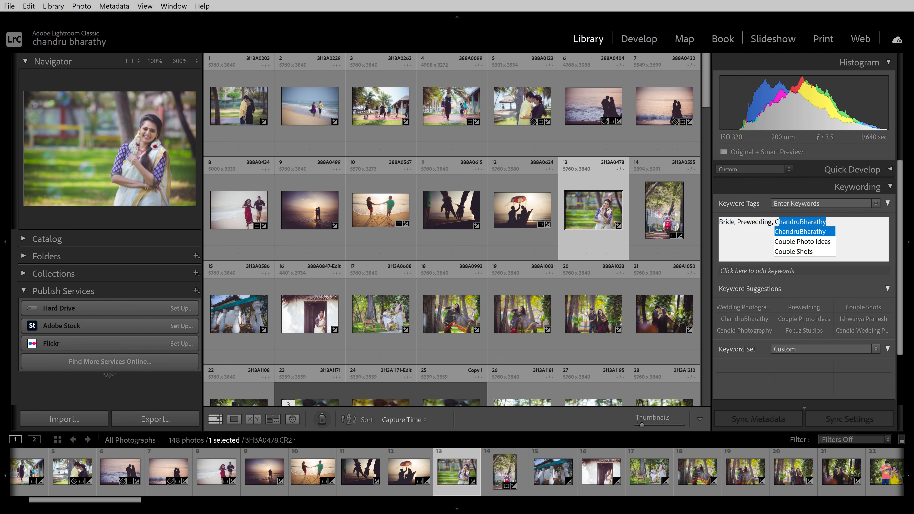
pyautogui.press('Return')
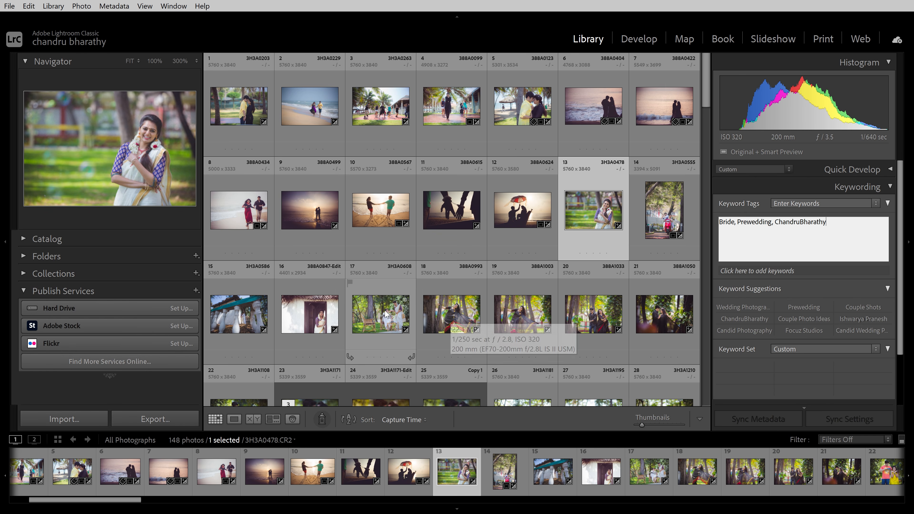
# - Tag photo 17 with the keywords Couple Photo Ideas, Prewedding and the photographer's name
pyautogui.click(396, 342)
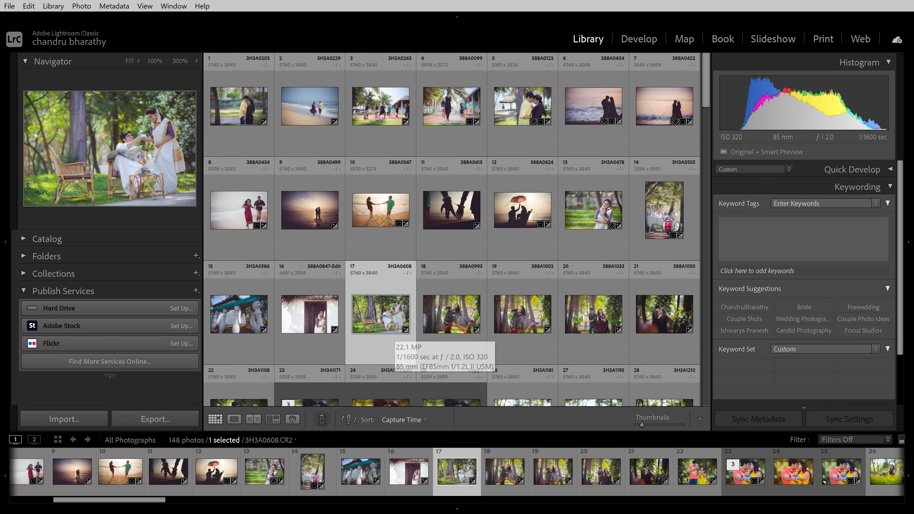
pyautogui.write('Couple Photo Ideas')
pyautogui.press('Return')
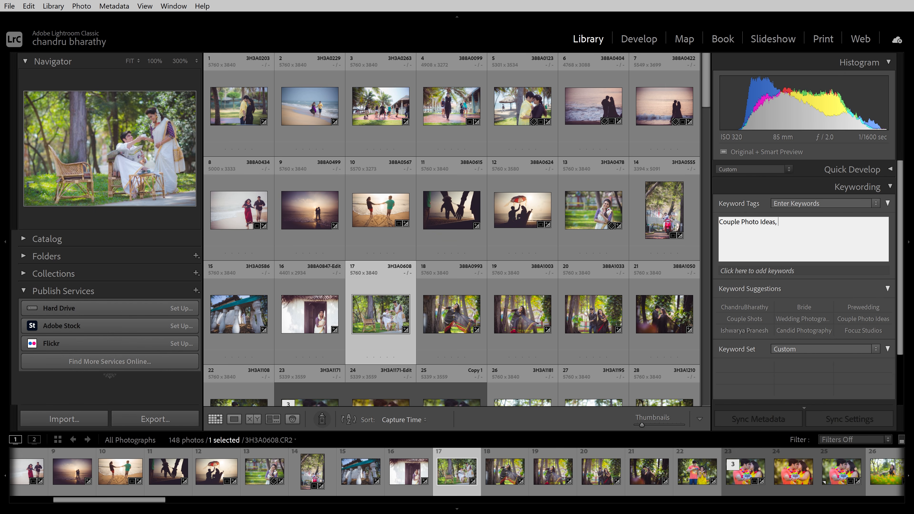
pyautogui.write('P')
pyautogui.write('ChandruBharathy')
pyautogui.press('Return')
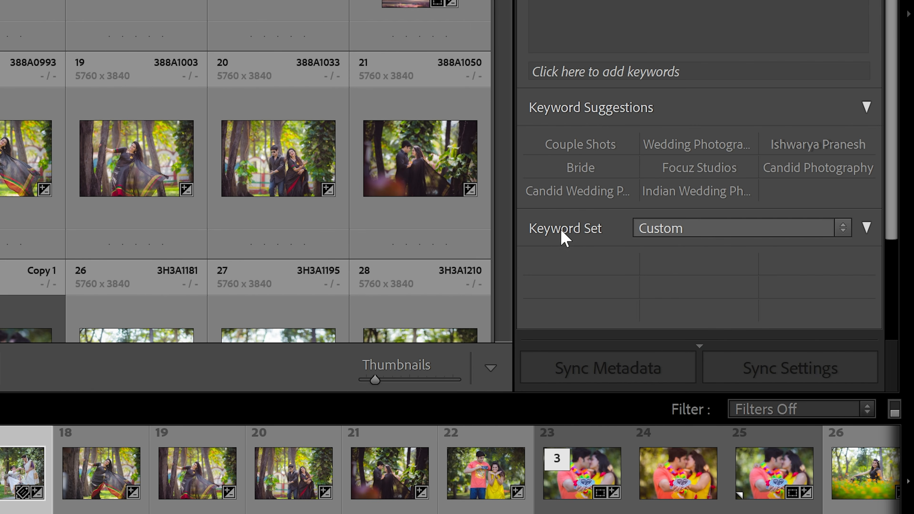
# - Switch the keyword set to Outdoor Photography and after that to Portrait Photography
pyautogui.click(694, 232)
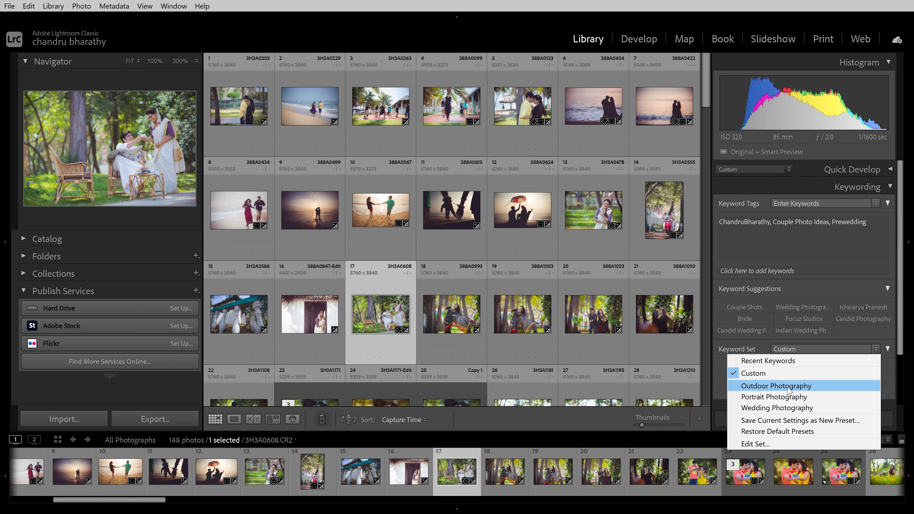
pyautogui.click(683, 302)
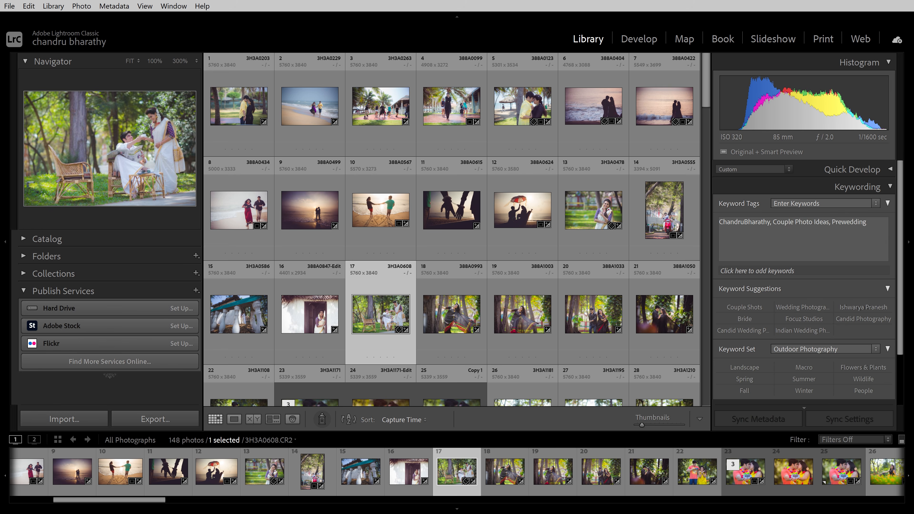
pyautogui.click(820, 349)
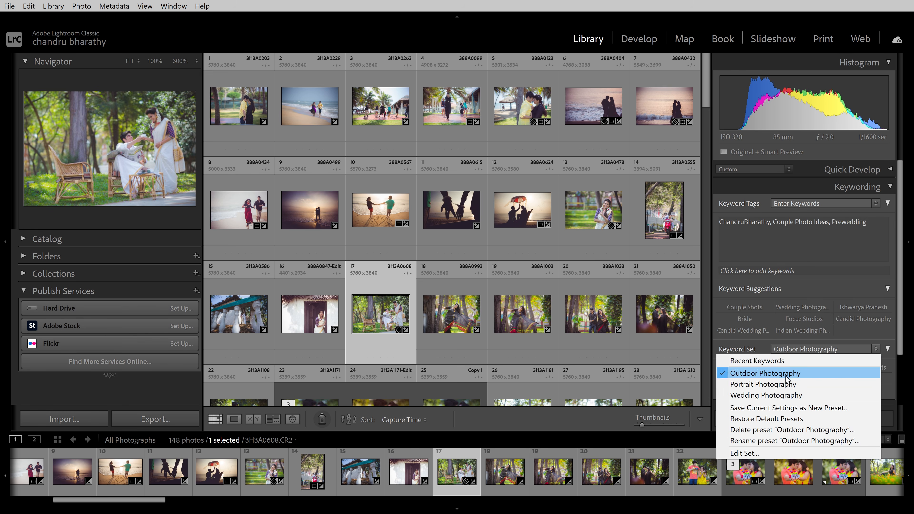
pyautogui.click(775, 385)
pyautogui.click(802, 350)
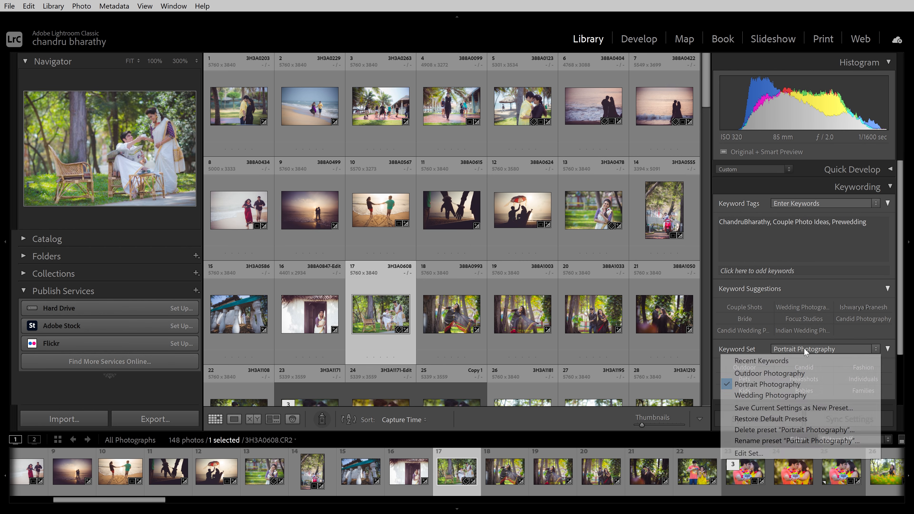
pyautogui.scroll(-2, 887, 317)
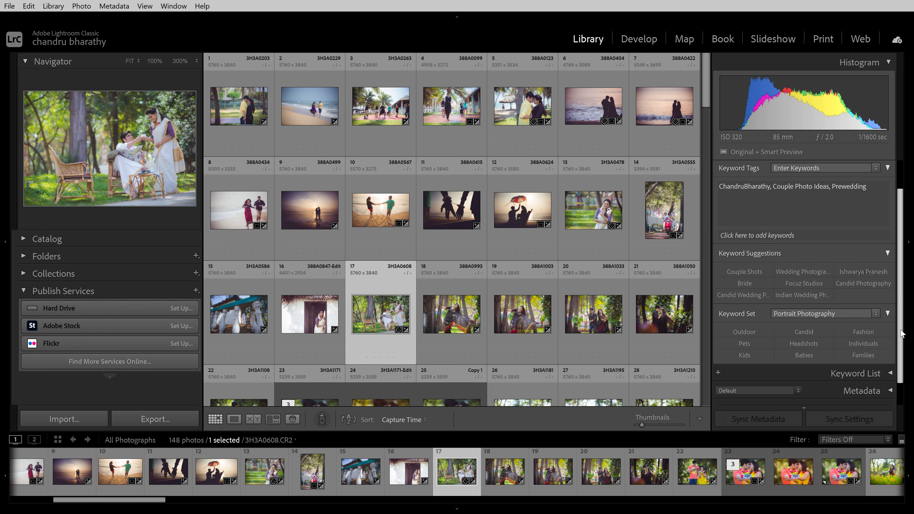
# - Preview the Wedding Photography and Outdoor Photography keyword sets, and return to the Portrait Photography set
pyautogui.click(806, 313)
pyautogui.click(801, 360)
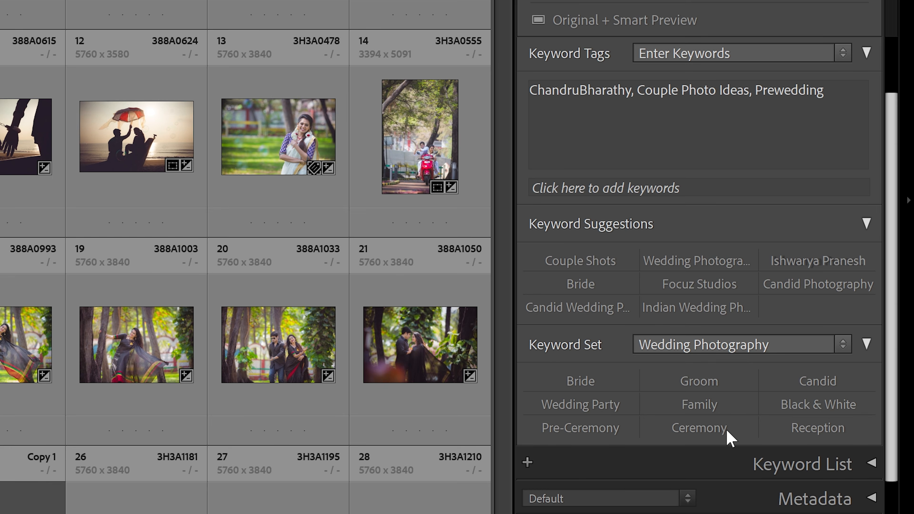
pyautogui.click(814, 318)
pyautogui.click(676, 398)
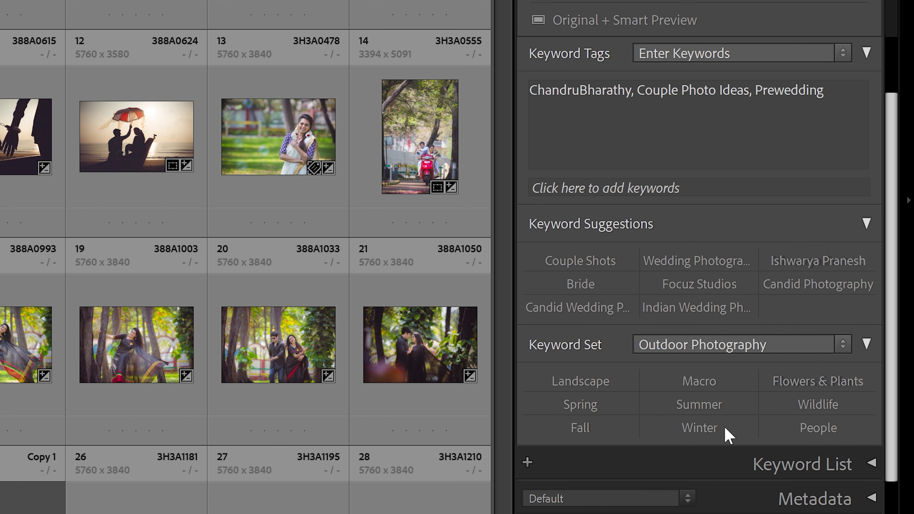
pyautogui.click(728, 346)
pyautogui.click(691, 416)
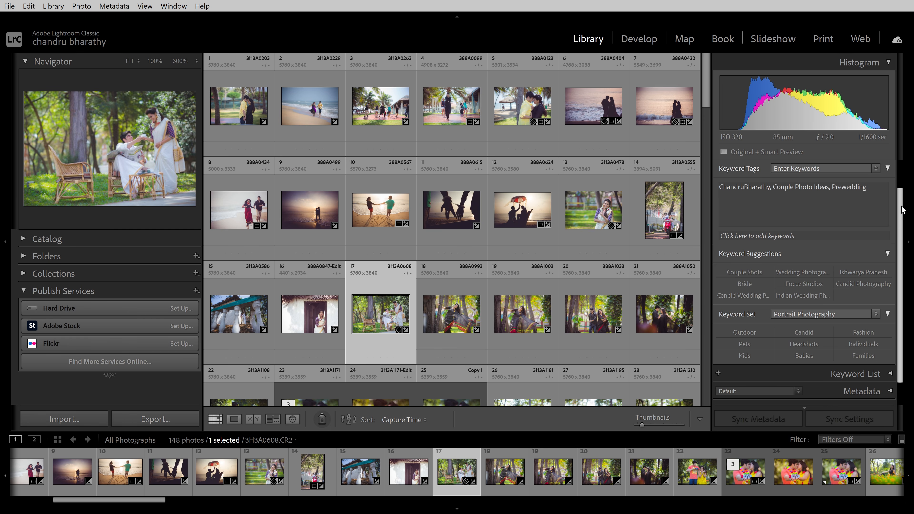
# - Expand the Keyword List and show only the photos tagged Couple Photo Ideas
pyautogui.moveTo(891, 135); pyautogui.dragTo(892, 181)
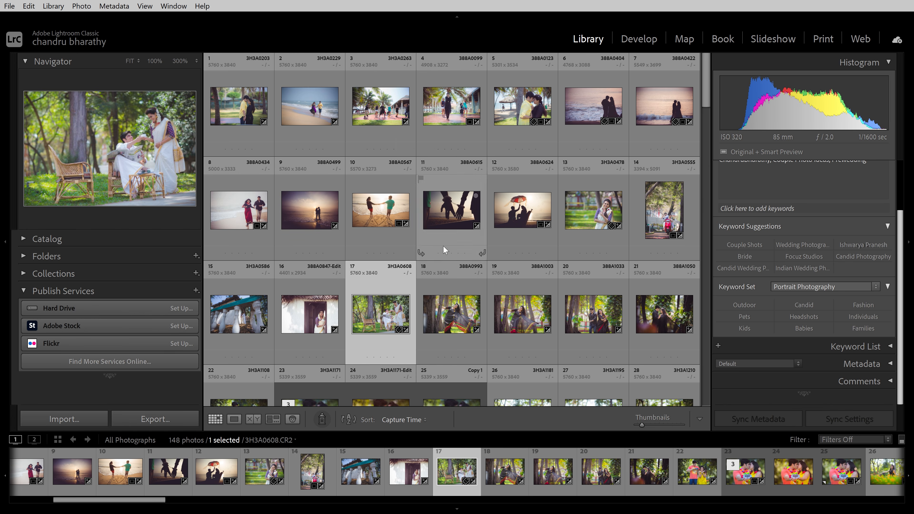
pyautogui.moveTo(705, 97)
pyautogui.mouseDown()
pyautogui.moveTo(706, 156)
pyautogui.moveTo(706, 84)
pyautogui.mouseUp()
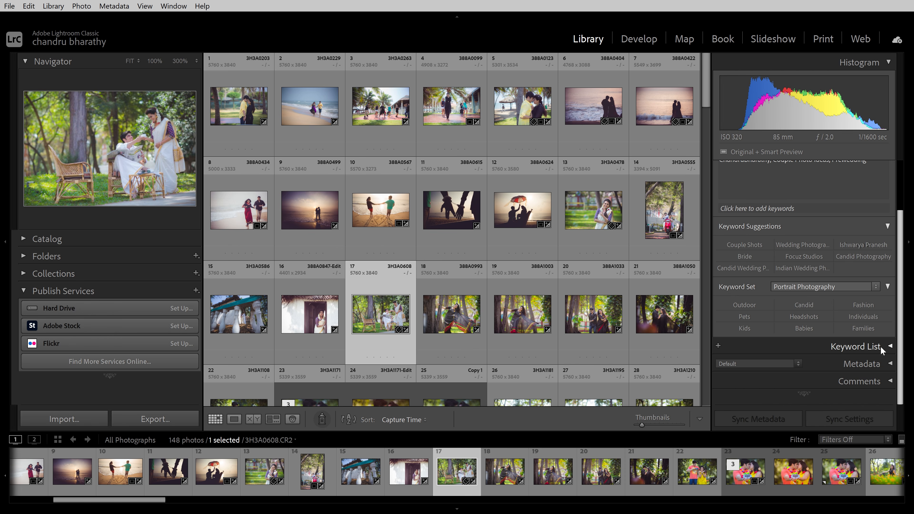
pyautogui.click(890, 347)
pyautogui.scroll(-2, 858, 238)
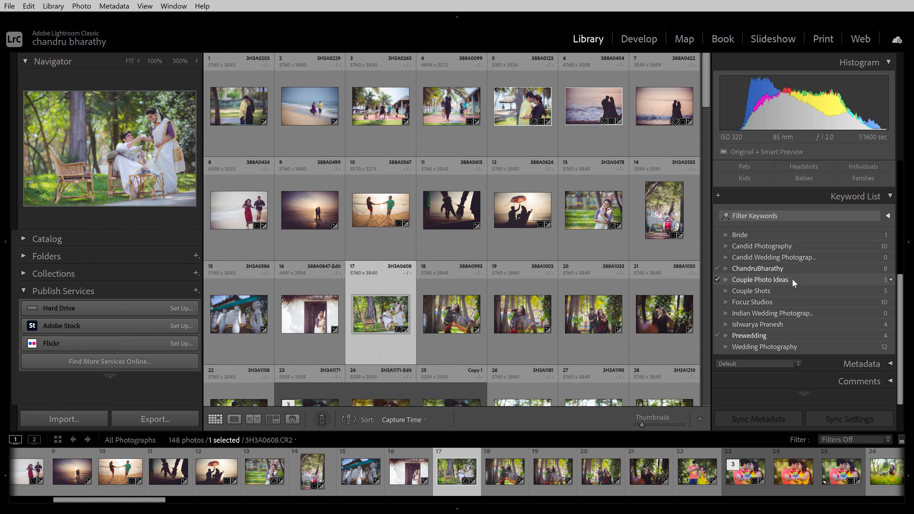
pyautogui.click(890, 280)
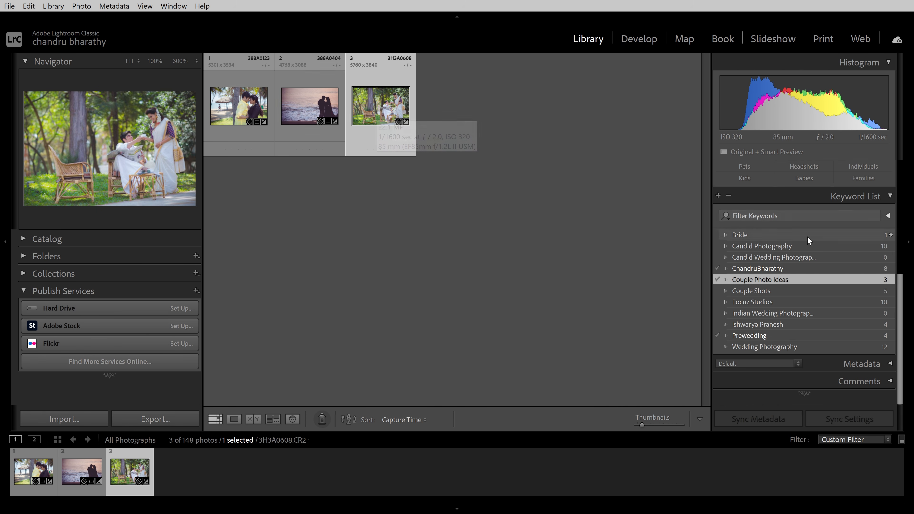
# - Filter the photos in turn by the photographer's name, Couple Photo Ideas, Couple Shots and Focuz Studios keywords
pyautogui.click(890, 268)
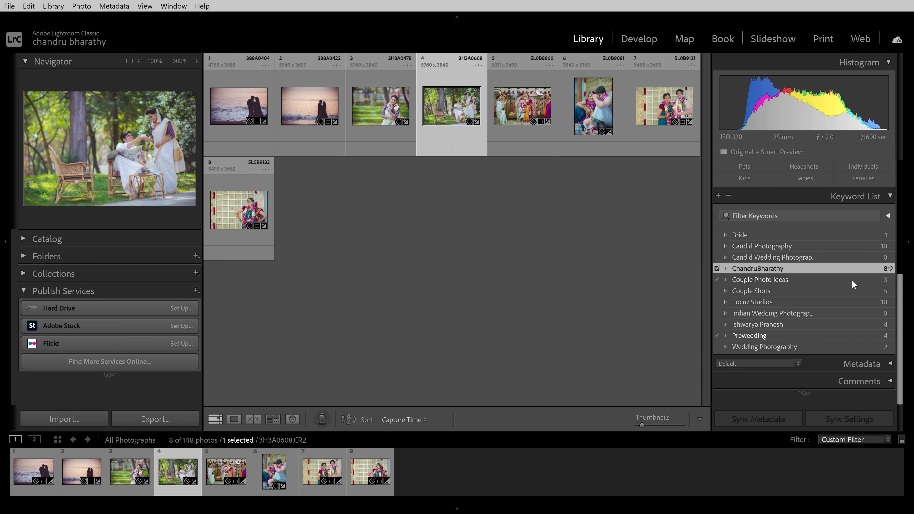
pyautogui.click(891, 279)
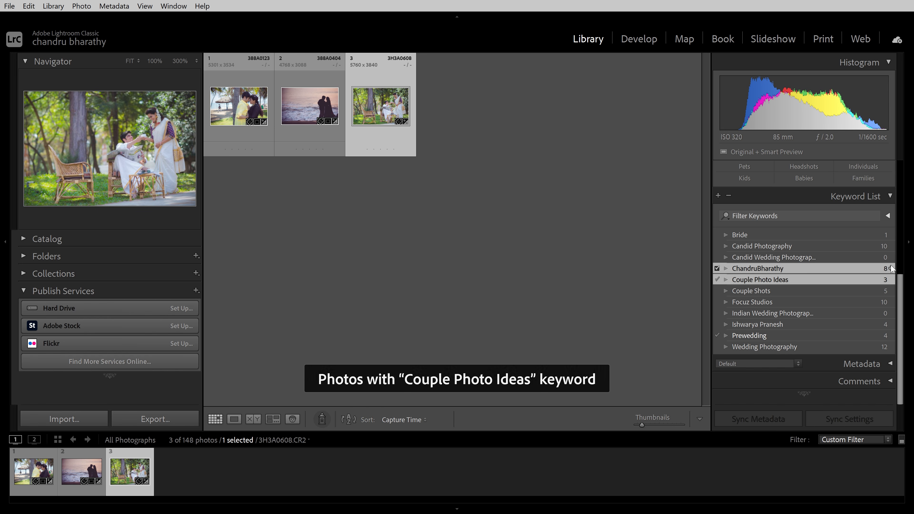
pyautogui.click(891, 268)
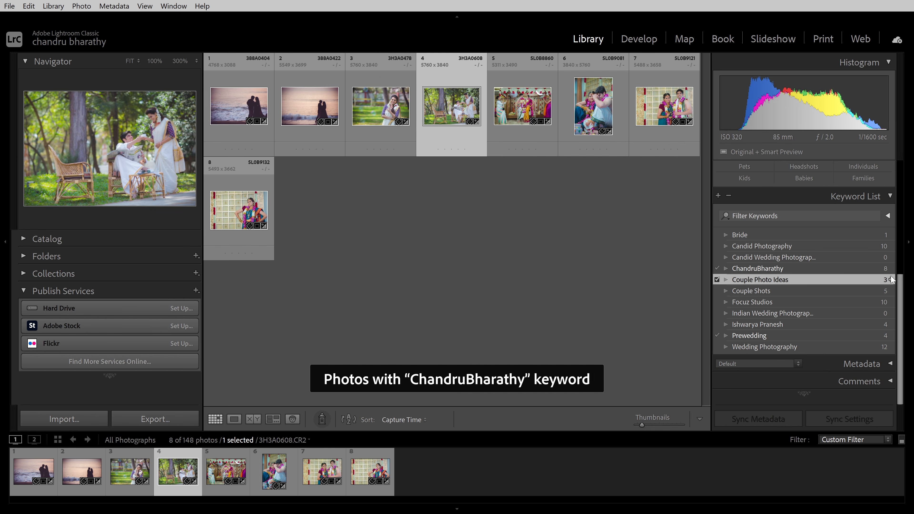
pyautogui.click(890, 280)
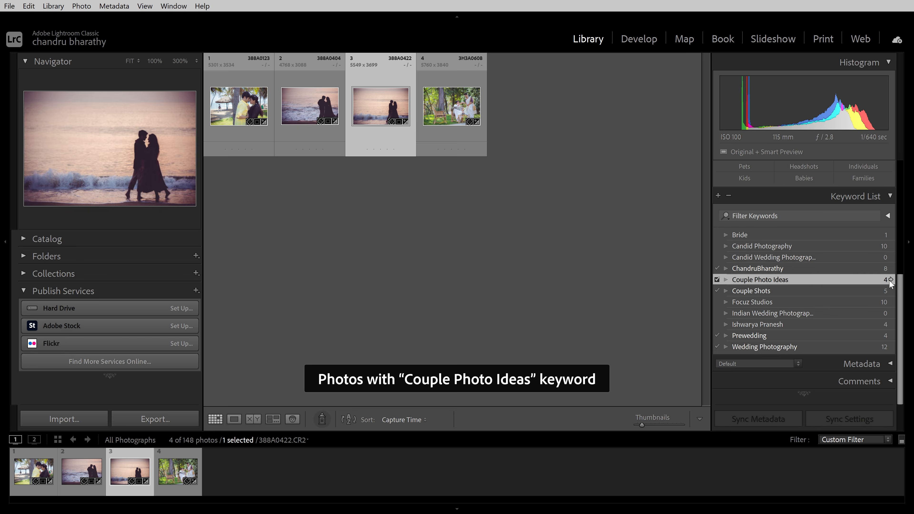
pyautogui.click(891, 291)
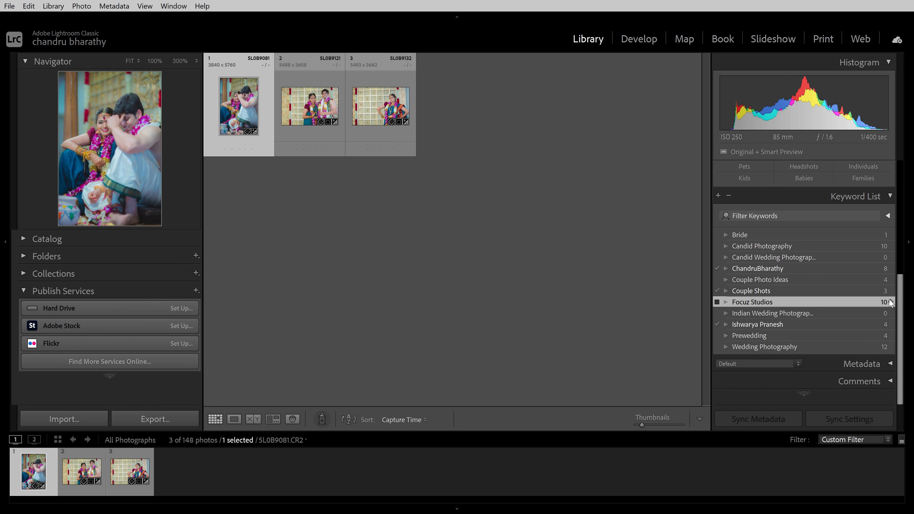
pyautogui.click(890, 301)
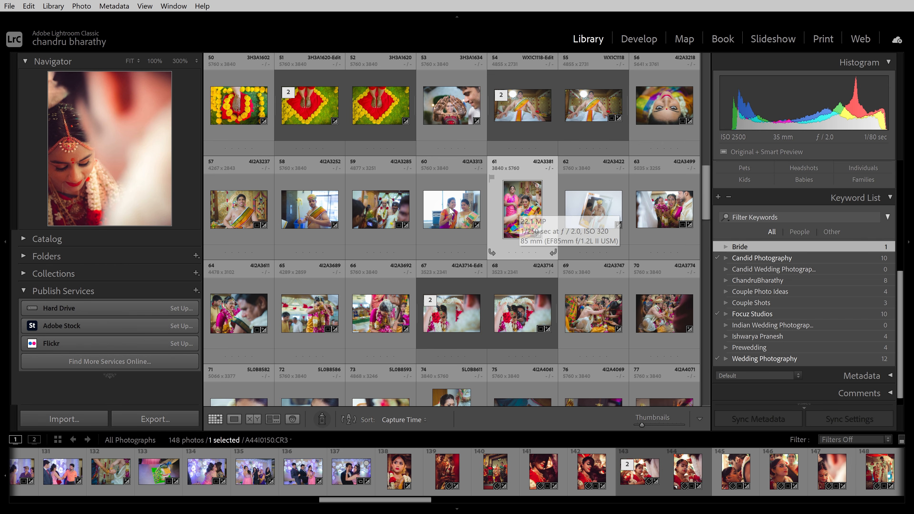
# - Set the Painter to apply keywords and enter the photographer's name followed by "Shots" as the keyword to paint
pyautogui.click(451, 211)
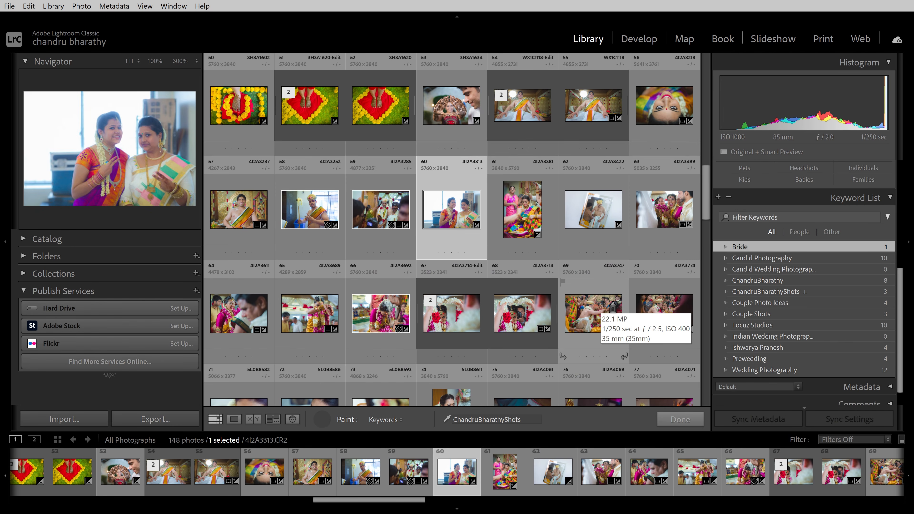
pyautogui.click(396, 421)
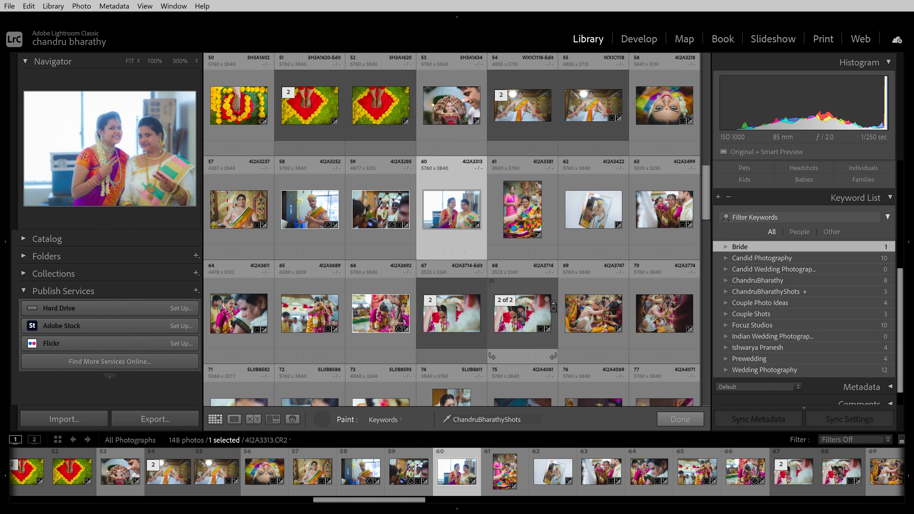
pyautogui.click(385, 419)
pyautogui.click(394, 431)
pyautogui.click(476, 420)
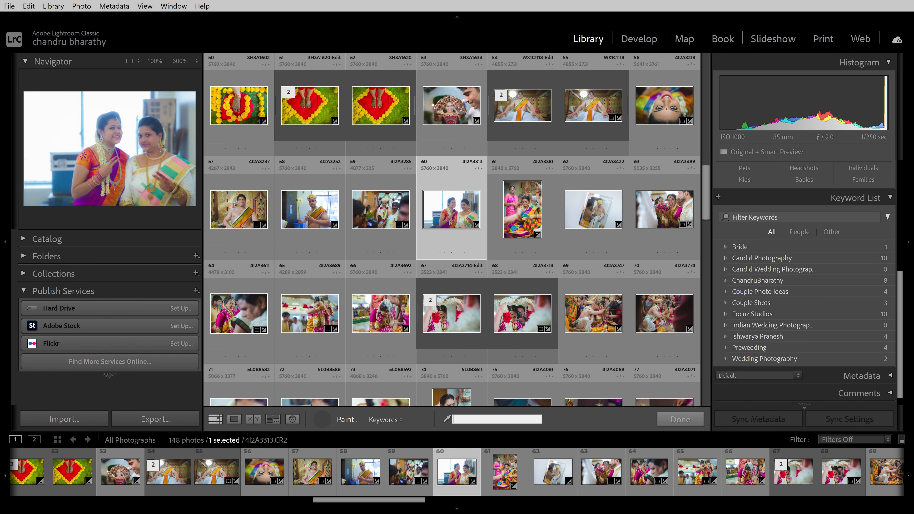
pyautogui.write('ChandruBharathyShots')
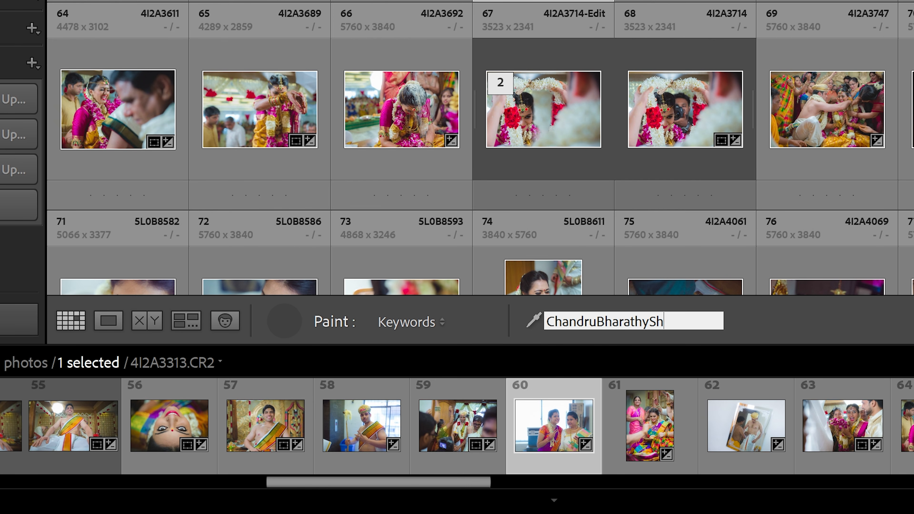
pyautogui.press('Return')
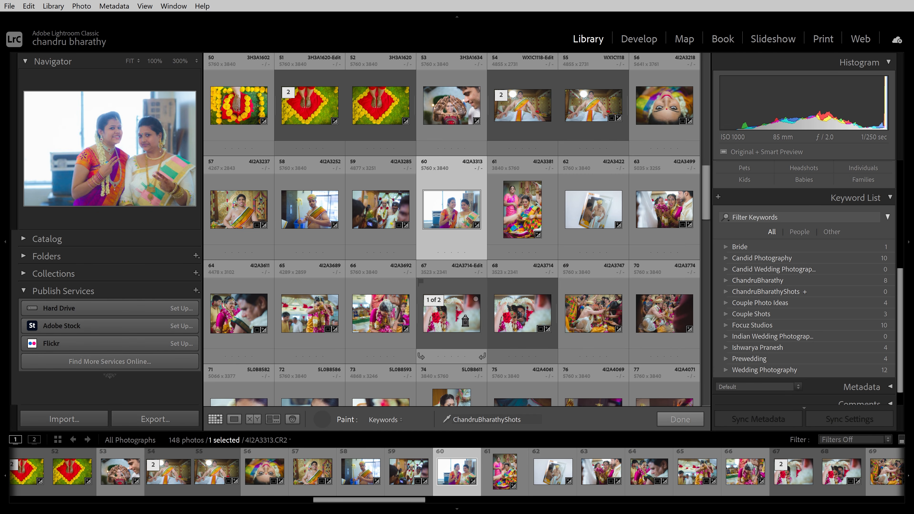
# - Paint the keyword one by one onto photos 4I2A3252, 4I2A3237, 3H3A1620-Edit and 3H3A1620
pyautogui.scroll(-1, 771, 270)
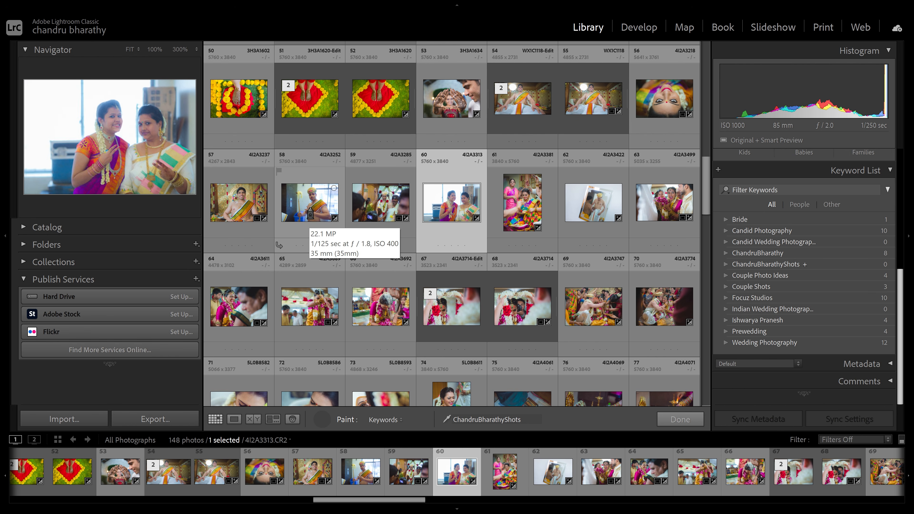
pyautogui.click(307, 212)
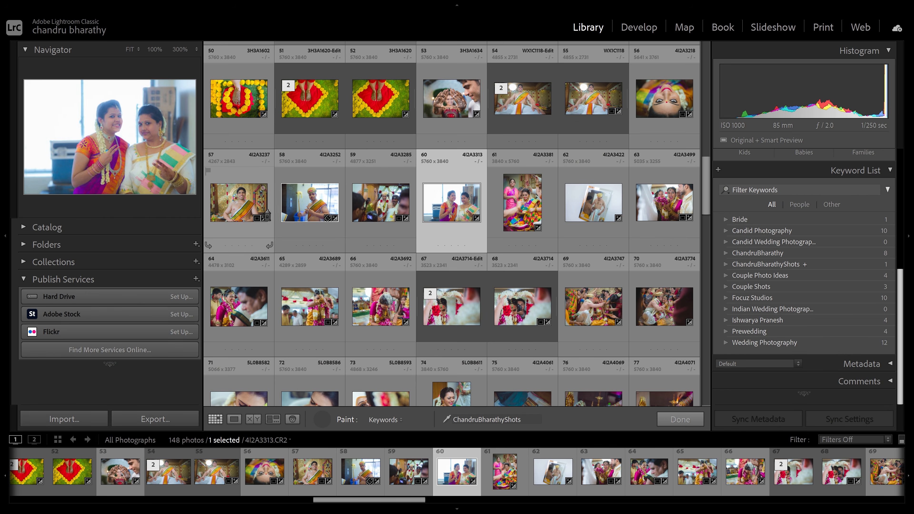
pyautogui.click(34, 152)
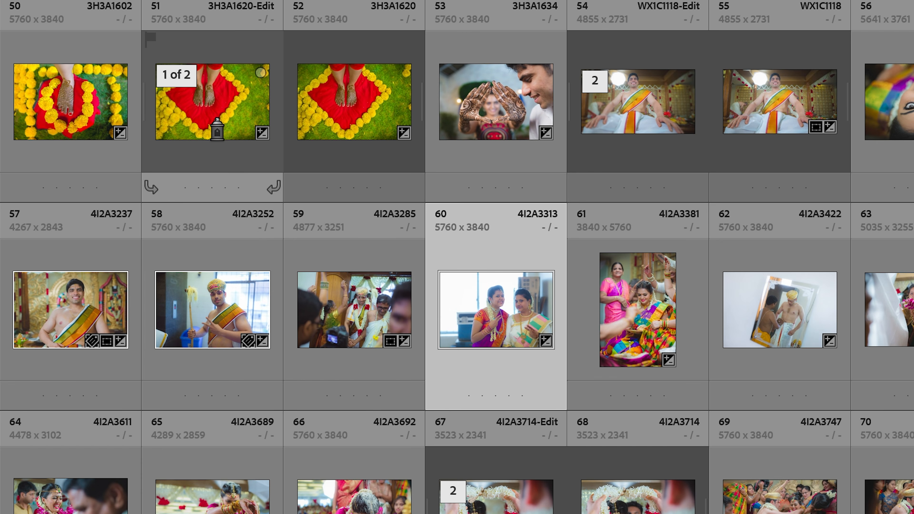
pyautogui.click(246, 142)
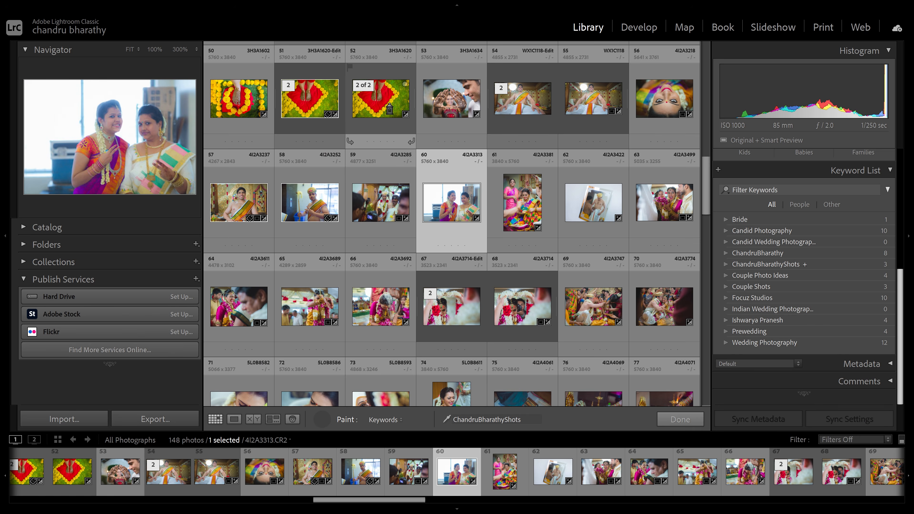
pyautogui.click(390, 108)
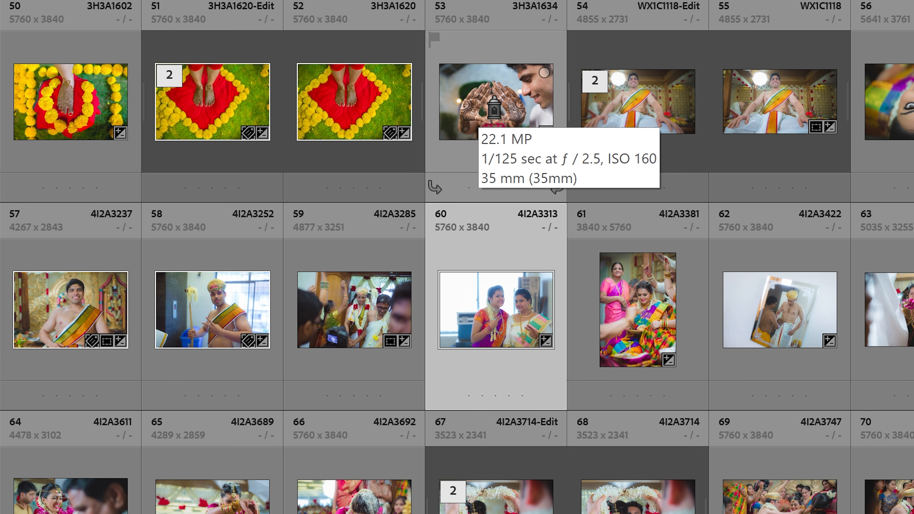
# - Sweep the Painter across the rows of photos from 3H3A1634 through 5L0B9132 to assign the keyword to all of them
pyautogui.moveTo(494, 108)
pyautogui.mouseDown()
pyautogui.moveTo(768, 126)
pyautogui.moveTo(912, 119)
pyautogui.moveTo(892, 240)
pyautogui.moveTo(622, 323)
pyautogui.moveTo(239, 308)
pyautogui.moveTo(61, 445)
pyautogui.moveTo(291, 513)
pyautogui.moveTo(364, 513)
pyautogui.mouseUp()
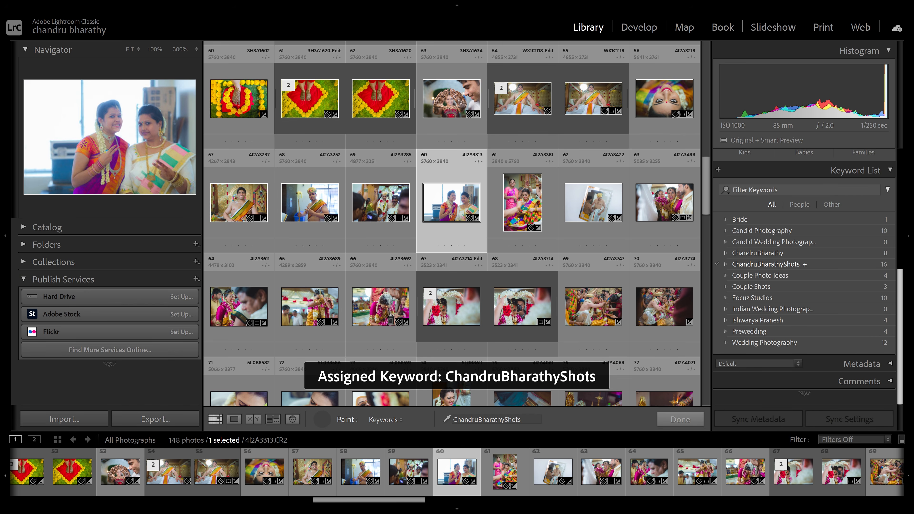
pyautogui.moveTo(391, 319); pyautogui.dragTo(613, 319)
pyautogui.moveTo(664, 304)
pyautogui.mouseDown()
pyautogui.moveTo(625, 176)
pyautogui.moveTo(372, 179)
pyautogui.mouseUp()
pyautogui.scroll(-5, 665, 252)
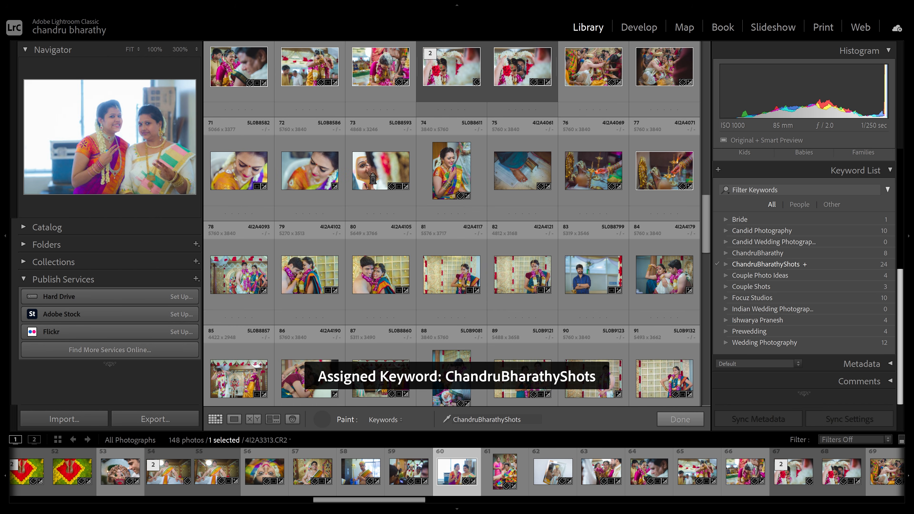
pyautogui.moveTo(237, 244)
pyautogui.mouseDown()
pyautogui.moveTo(555, 285)
pyautogui.moveTo(657, 271)
pyautogui.moveTo(665, 324)
pyautogui.moveTo(605, 372)
pyautogui.mouseUp()
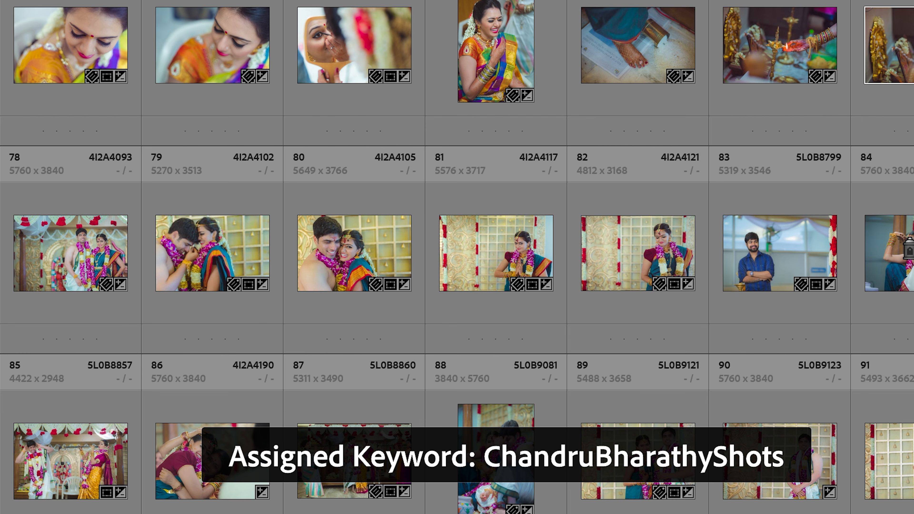
pyautogui.moveTo(802, 448)
pyautogui.mouseDown()
pyautogui.moveTo(658, 427)
pyautogui.moveTo(276, 433)
pyautogui.moveTo(125, 446)
pyautogui.moveTo(86, 447)
pyautogui.mouseUp()
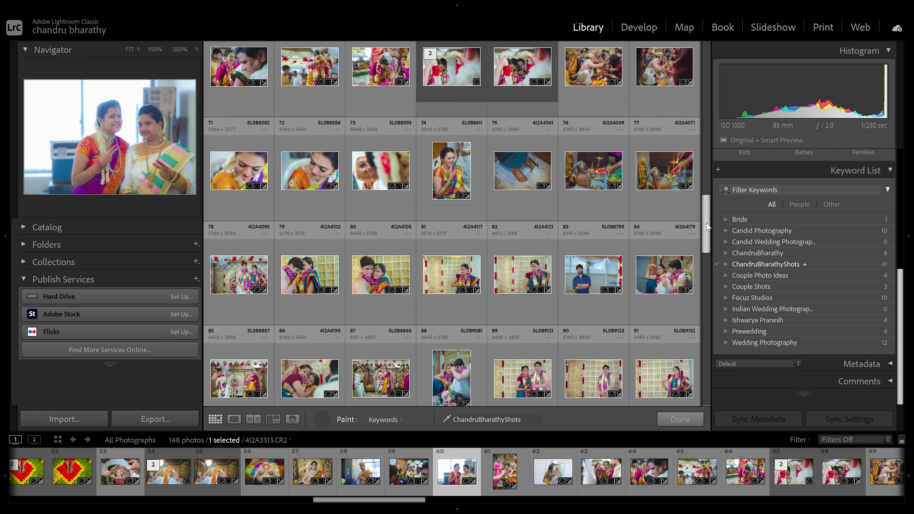
# - Filter the grid to the photos tagged with the newly painted keyword
pyautogui.scroll(2, 705, 227)
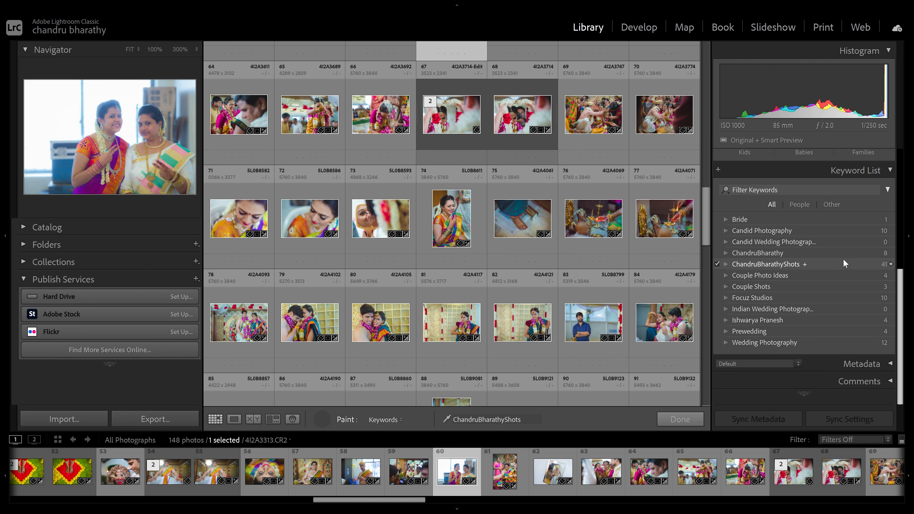
pyautogui.click(890, 266)
pyautogui.moveTo(710, 266); pyautogui.dragTo(708, 119)
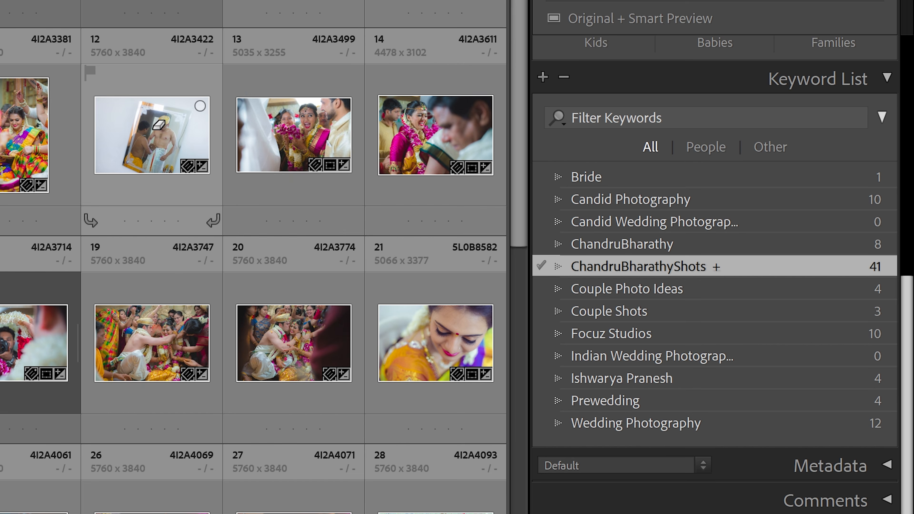
# - Erase the painted keyword from photo 4I2A3422 and a run of the wedding photos that follow it
pyautogui.click(156, 134)
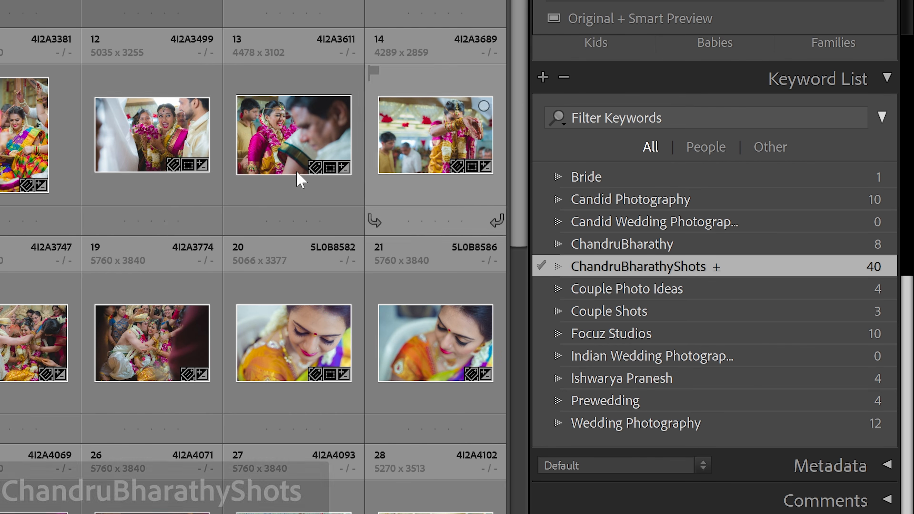
pyautogui.click(162, 135)
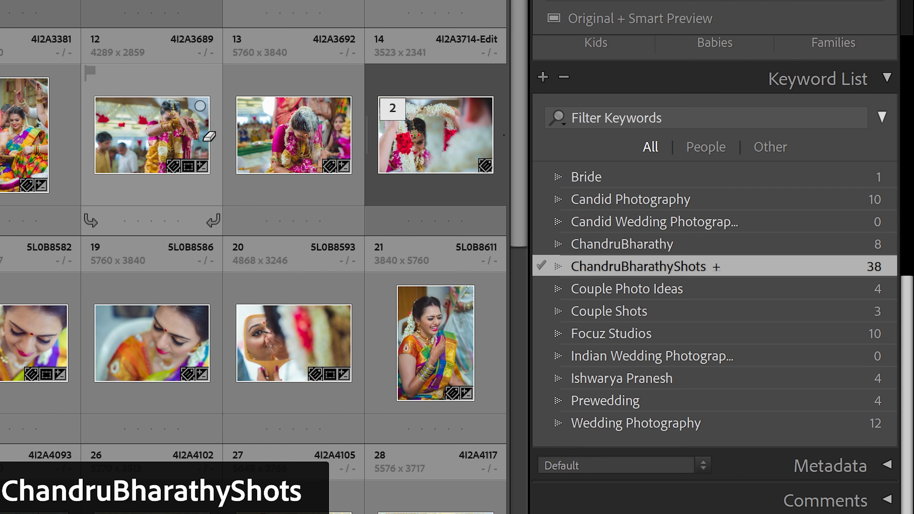
pyautogui.moveTo(167, 141)
pyautogui.mouseDown()
pyautogui.moveTo(317, 178)
pyautogui.moveTo(179, 249)
pyautogui.moveTo(268, 186)
pyautogui.mouseUp()
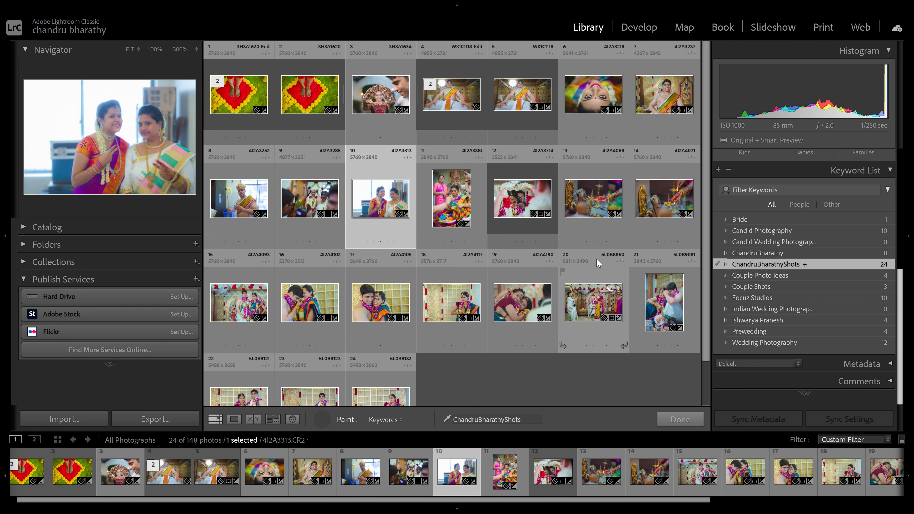
# - Filter in turn by Couple Photo Ideas, Couple Shots, Focuz Studios and Couple Photo Ideas again, and return to the painted keyword
pyautogui.click(891, 275)
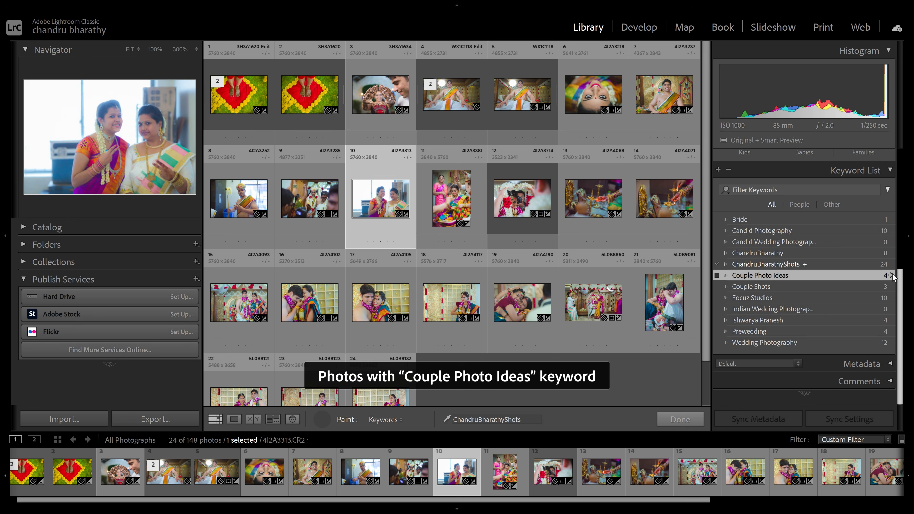
pyautogui.click(891, 286)
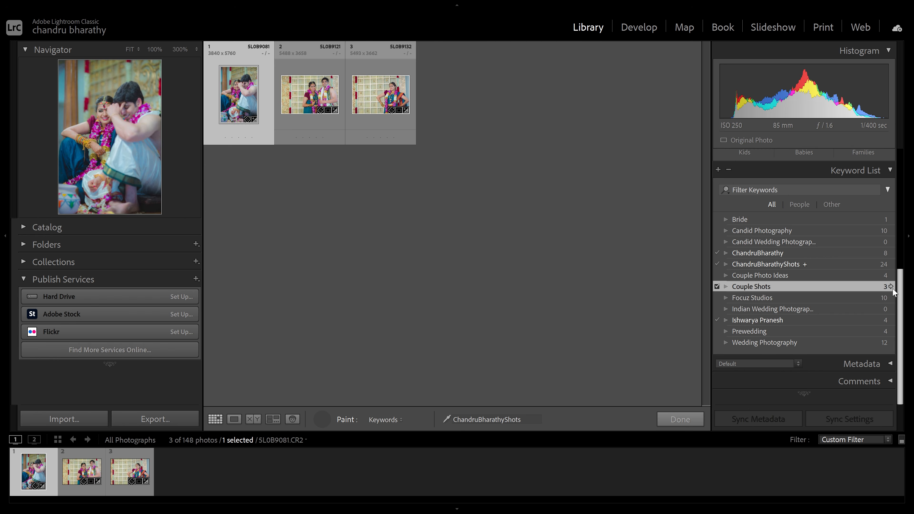
pyautogui.click(891, 297)
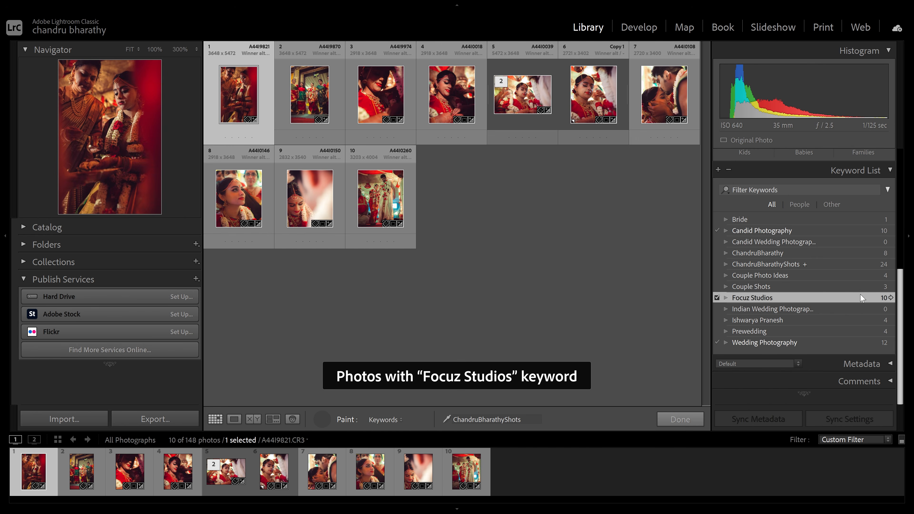
pyautogui.click(891, 275)
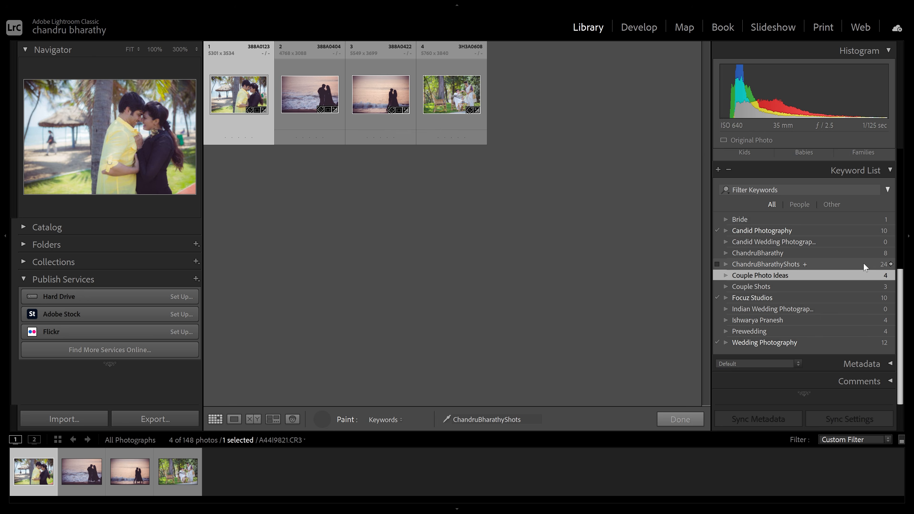
pyautogui.click(891, 264)
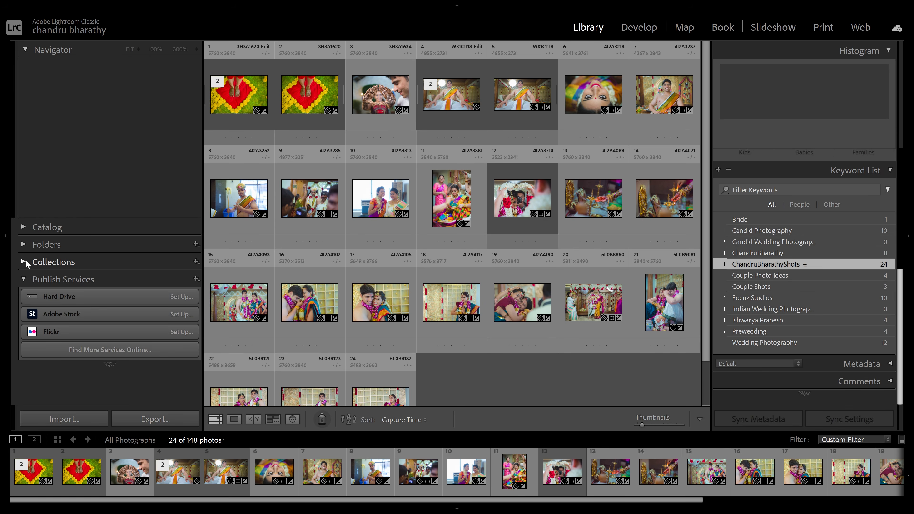
# - Expand Collections and select photos 4I2A3218, 4I2A3237, 4I2A3313, 4I2A4071, 4I2A4105, 4I2A4190 and 5L0B8860
pyautogui.click(24, 262)
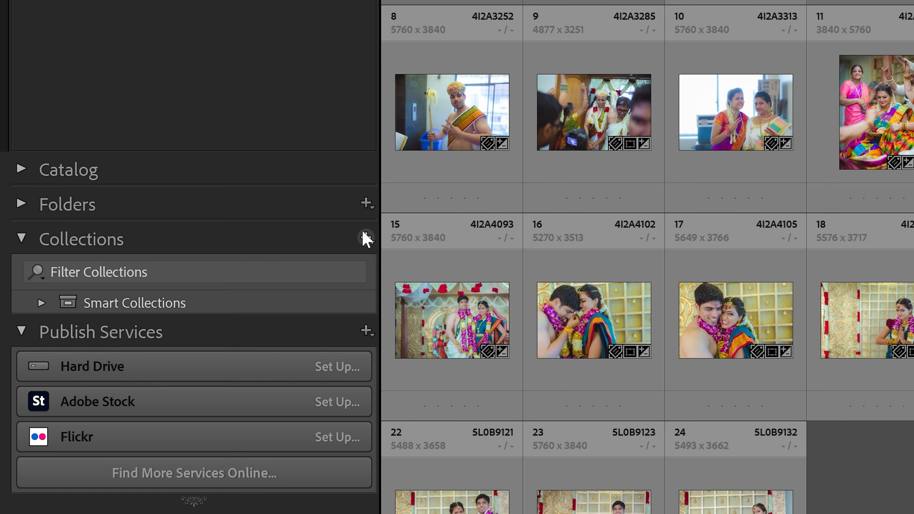
pyautogui.click(196, 261)
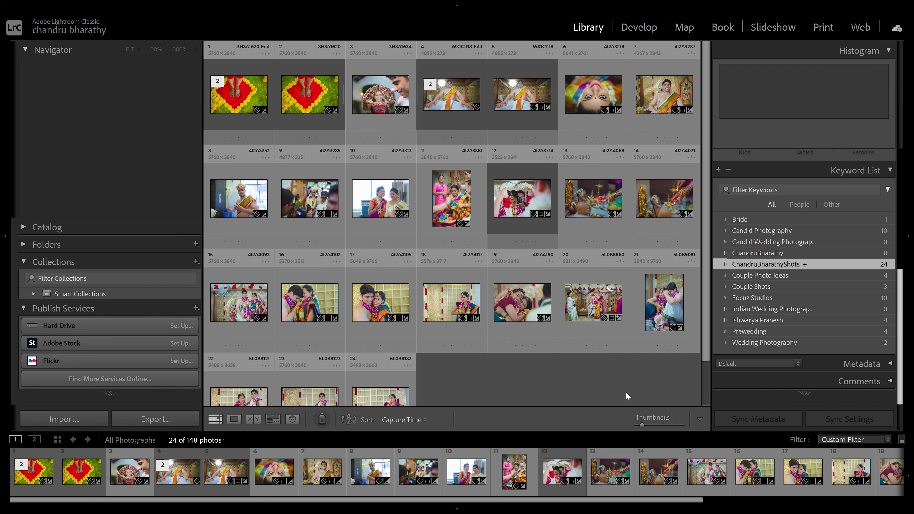
pyautogui.click(605, 310)
pyautogui.keyDown('ctrl'); pyautogui.click(522, 302); pyautogui.keyUp('ctrl')
pyautogui.keyDown('ctrl'); pyautogui.click(380, 302); pyautogui.keyUp('ctrl')
pyautogui.keyDown('ctrl'); pyautogui.click(387, 192); pyautogui.keyUp('ctrl')
pyautogui.keyDown('ctrl'); pyautogui.click(584, 97); pyautogui.keyUp('ctrl')
pyautogui.keyDown('ctrl'); pyautogui.click(663, 95); pyautogui.keyUp('ctrl')
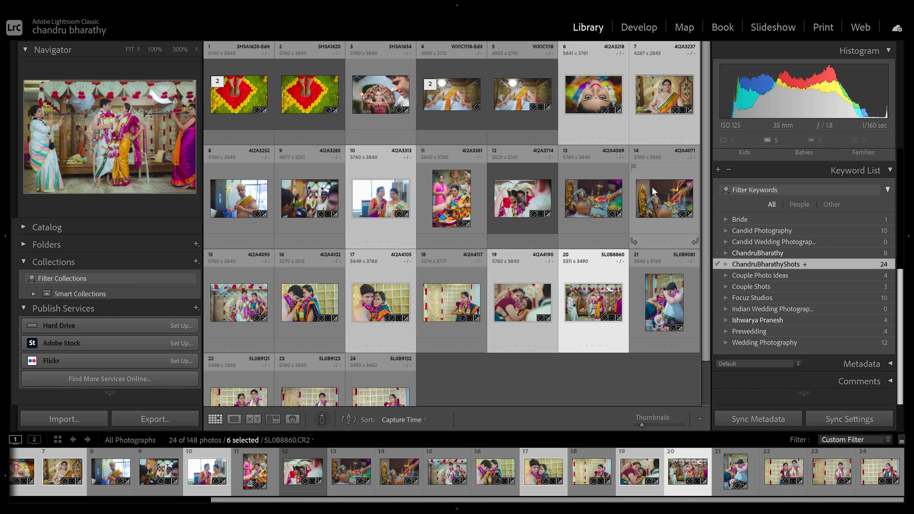
pyautogui.keyDown('ctrl'); pyautogui.click(651, 201); pyautogui.keyUp('ctrl')
# - Create a collection named Collection-1 that includes the selected photos
pyautogui.click(196, 263)
pyautogui.click(228, 283)
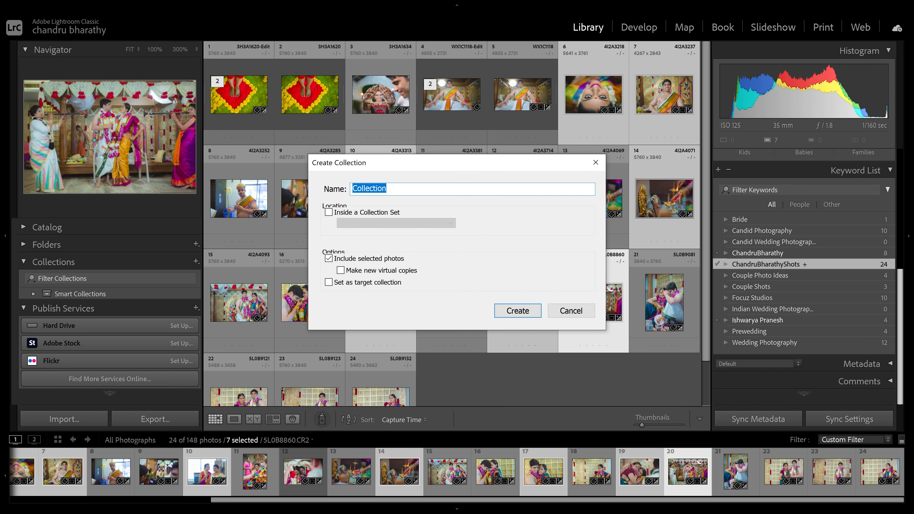
pyautogui.press('Return')
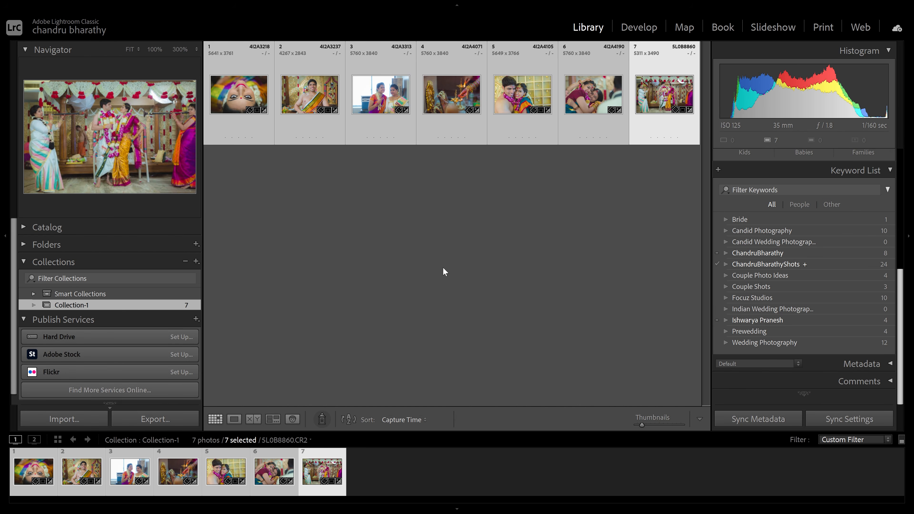
# - Start a smart collection named SocialMediaPost with the rule Rating is greater than or equal to three stars
pyautogui.click(196, 261)
pyautogui.click(239, 284)
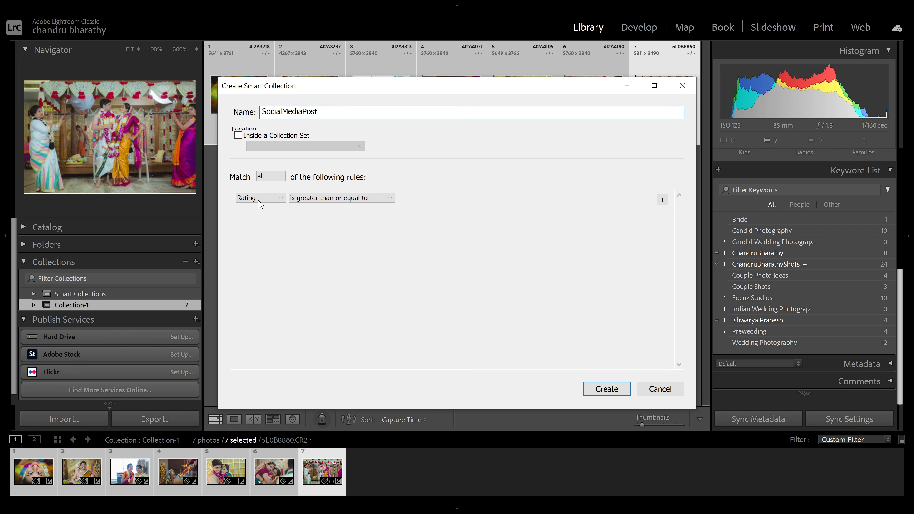
pyautogui.click(277, 198)
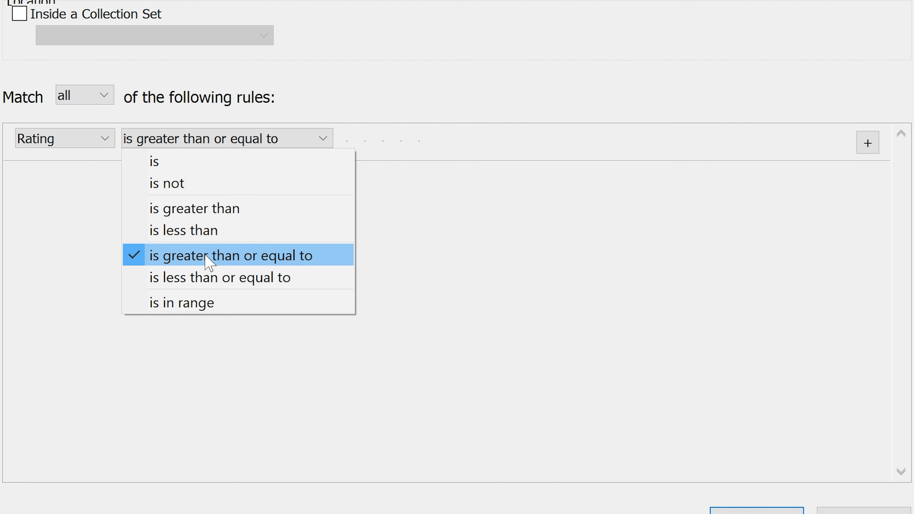
pyautogui.click(204, 256)
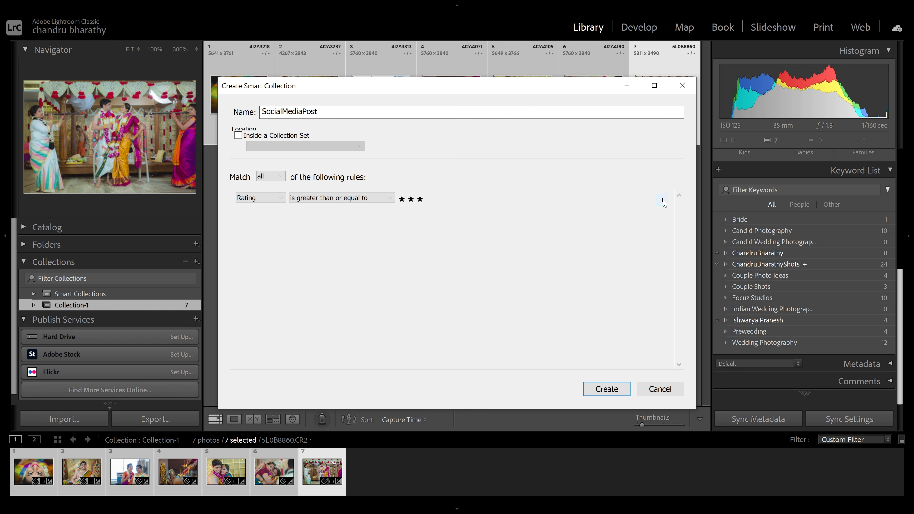
# - Add a second smart collection rule requiring Label Color is green
pyautogui.click(890, 244)
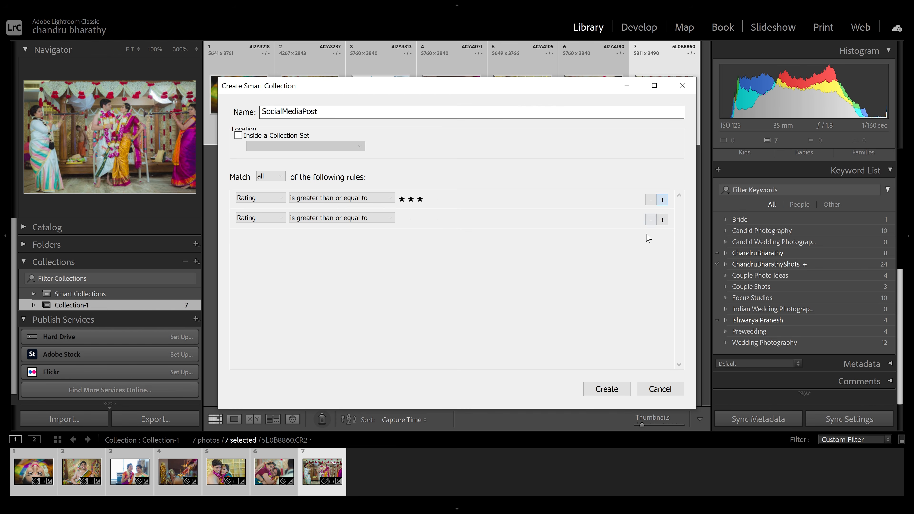
pyautogui.click(268, 219)
pyautogui.click(267, 251)
pyautogui.click(428, 217)
pyautogui.click(428, 251)
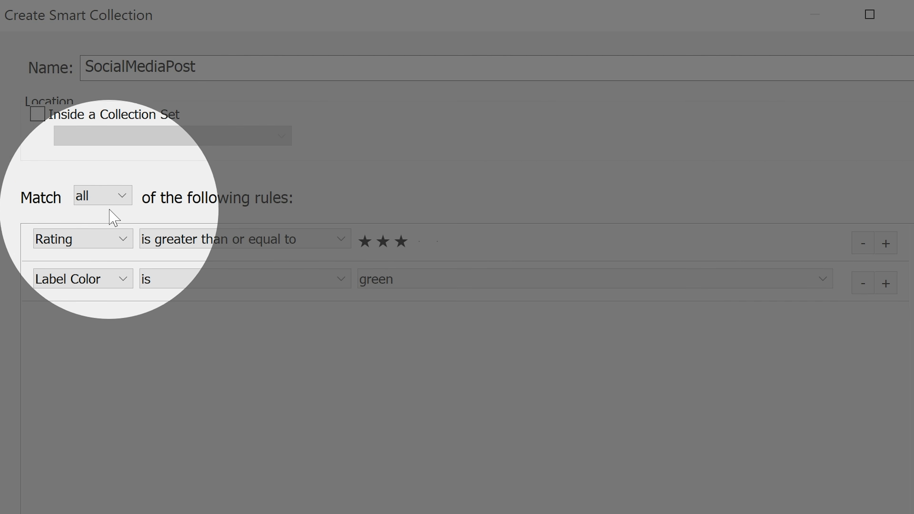
# - Try matching any of the rules and return the match condition to all
pyautogui.click(115, 195)
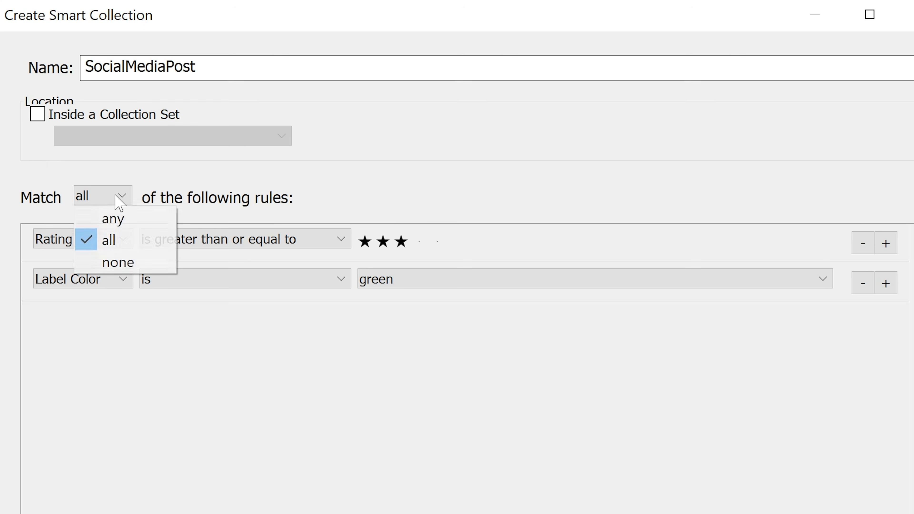
pyautogui.click(121, 221)
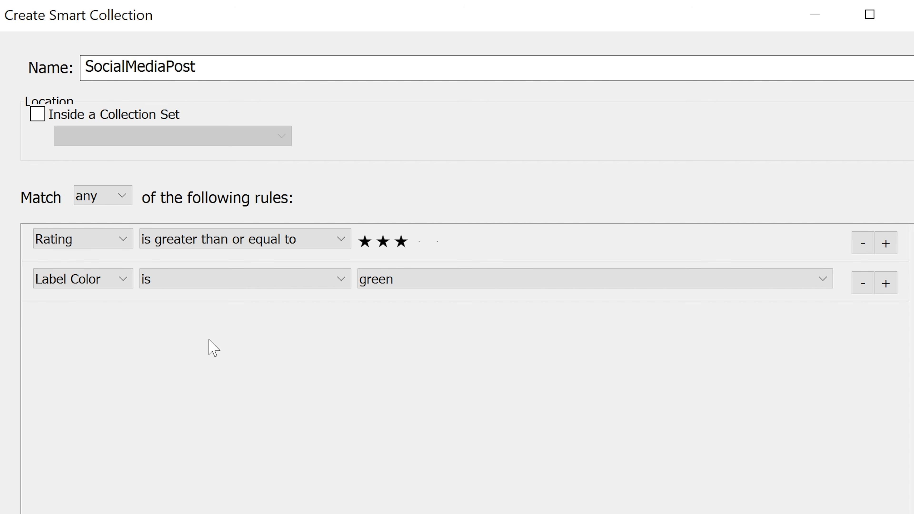
pyautogui.click(102, 196)
pyautogui.click(284, 198)
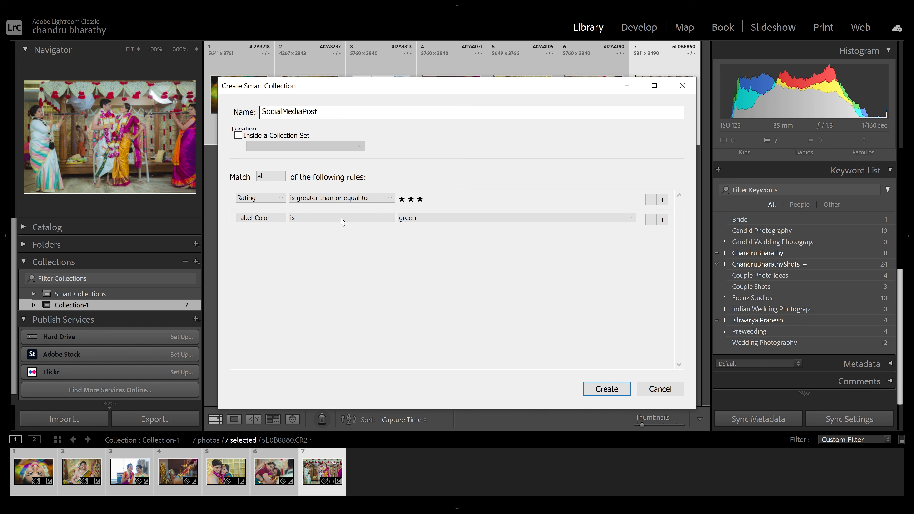
# - Create the SocialMediaPost smart collection and switch the photo source to All Photographs
pyautogui.click(607, 389)
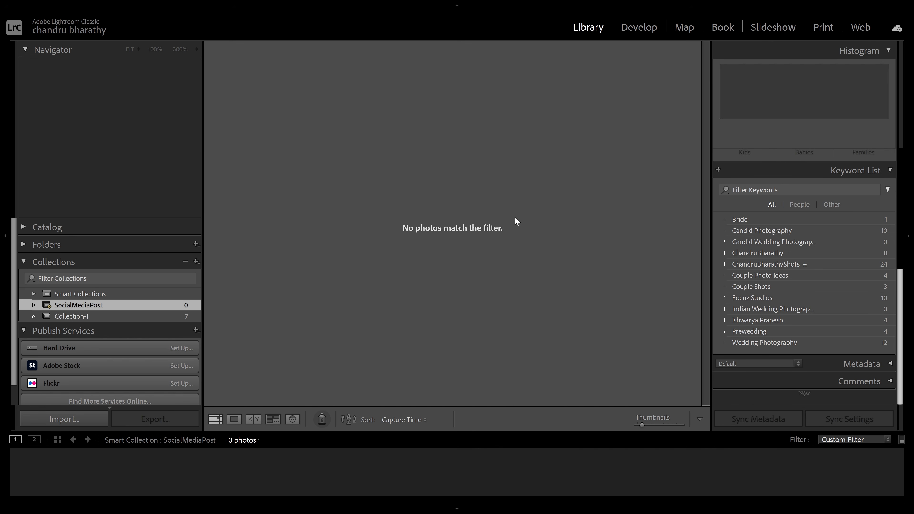
pyautogui.click(237, 440)
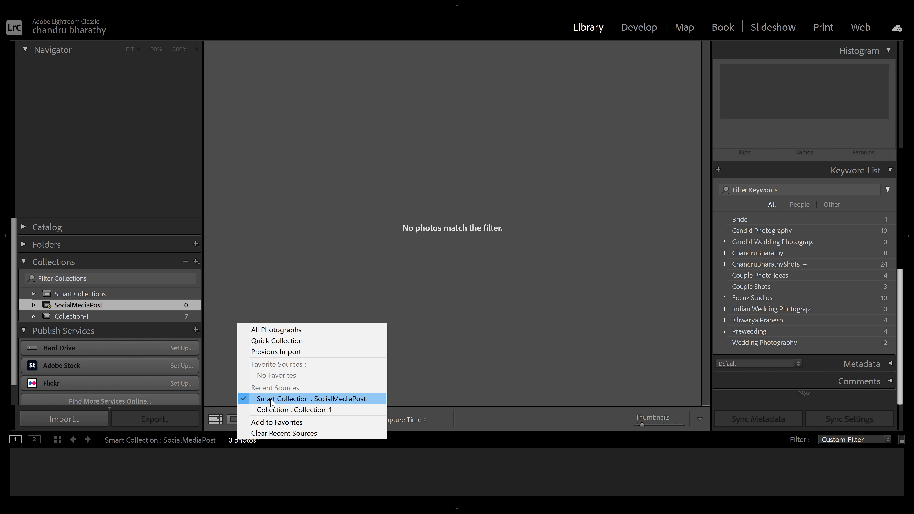
pyautogui.click(269, 330)
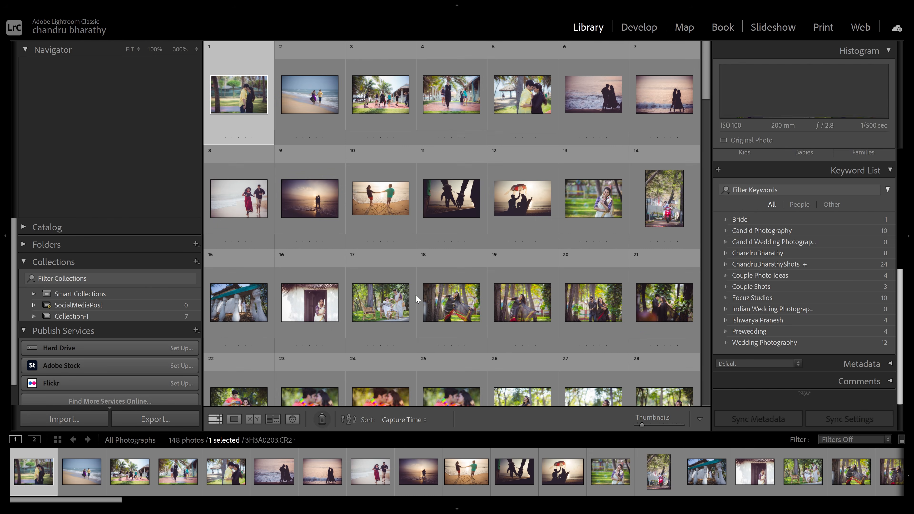
# - Rate photo 388A0993 three stars and photo 388A1003 four stars
pyautogui.click(450, 307)
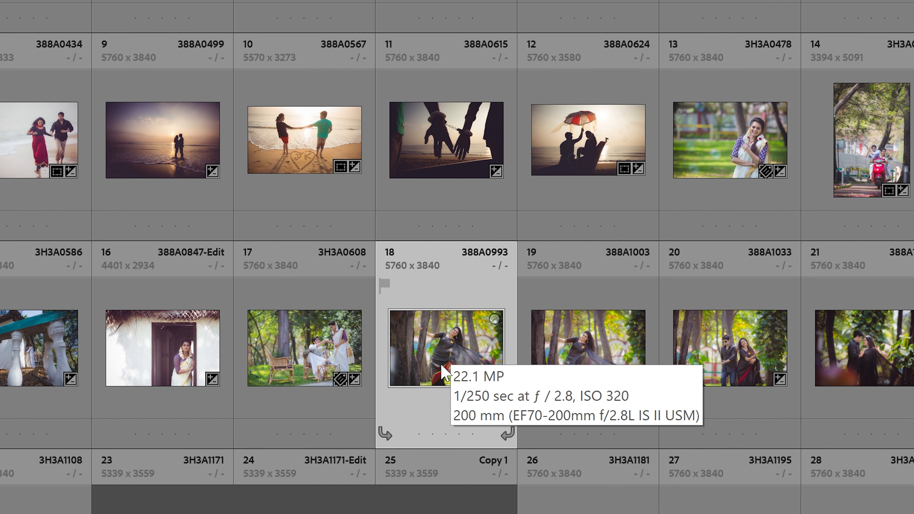
pyautogui.press('3')
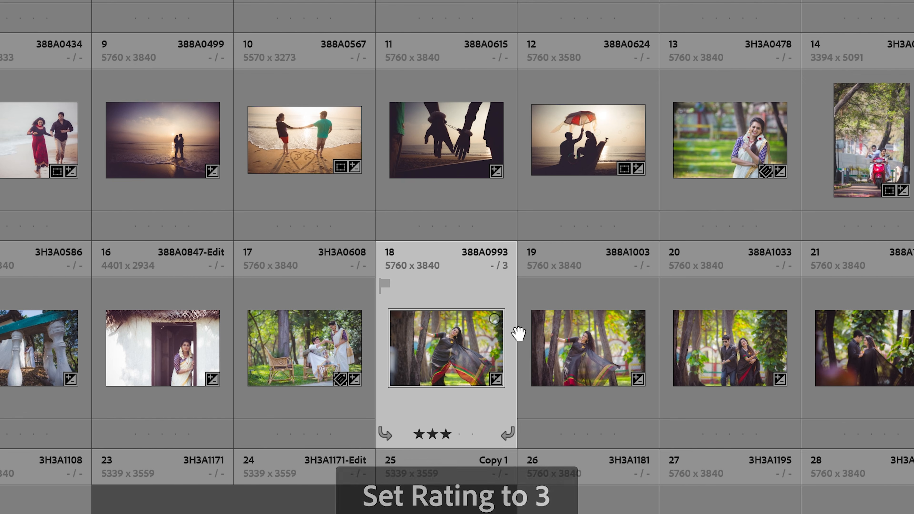
pyautogui.click(599, 355)
pyautogui.press('4')
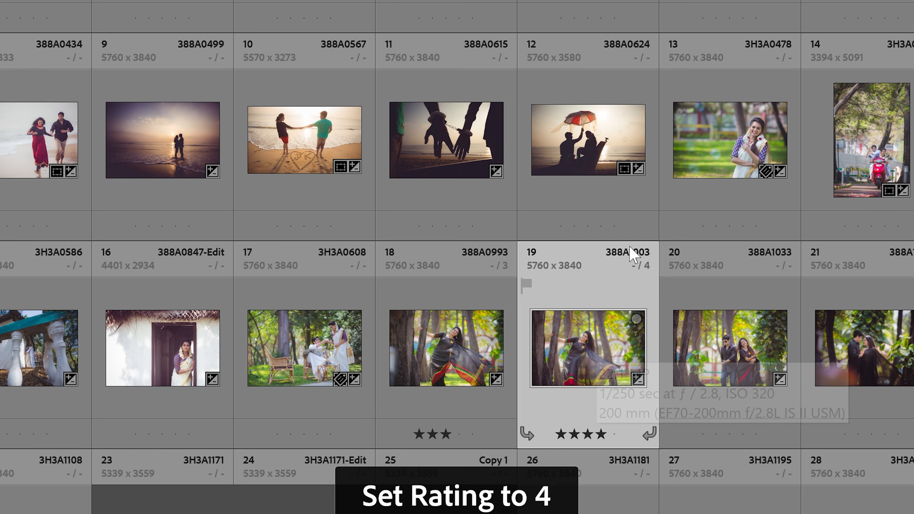
# - Rate 3H3A0478 and 388A0624 two stars, 388A0615 one star, 388A0567 four stars and 388A1033 three stars
pyautogui.click(733, 135)
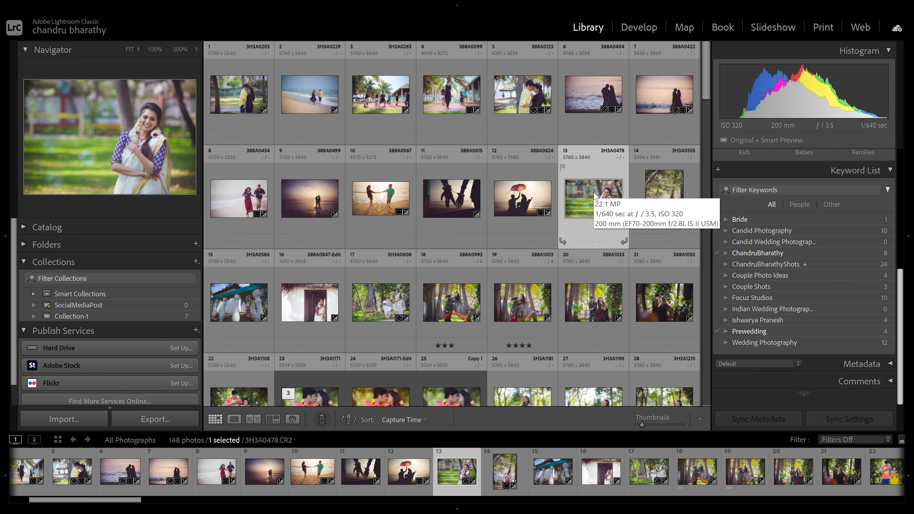
pyautogui.press('5')
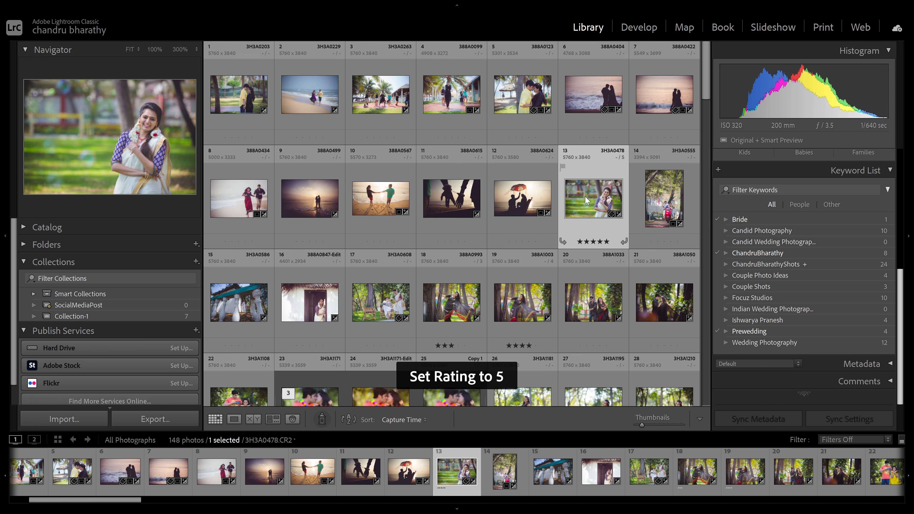
pyautogui.press('2')
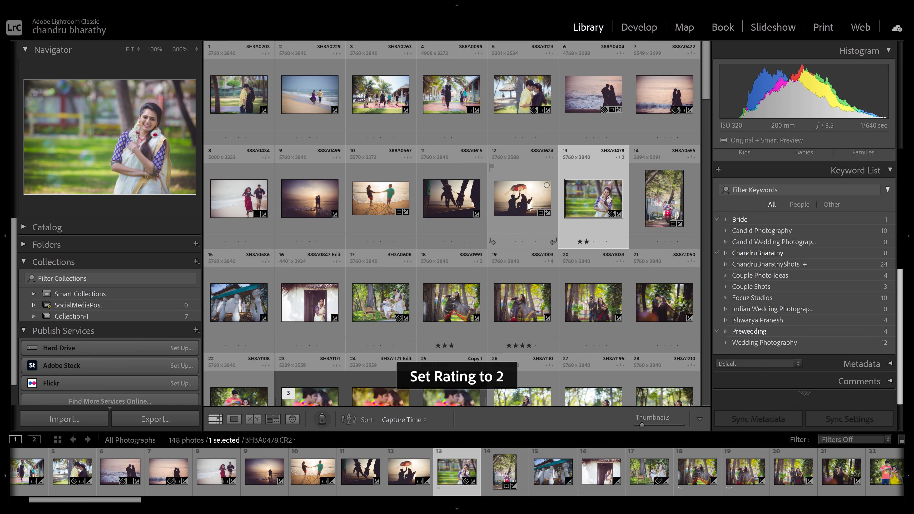
pyautogui.click(521, 204)
pyautogui.press('2')
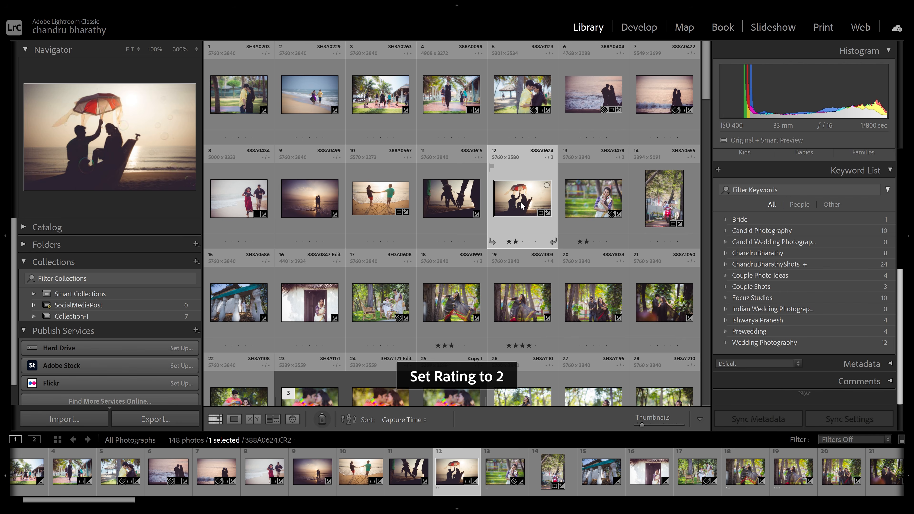
pyautogui.click(448, 208)
pyautogui.press('1')
pyautogui.press('Left')
pyautogui.press('4')
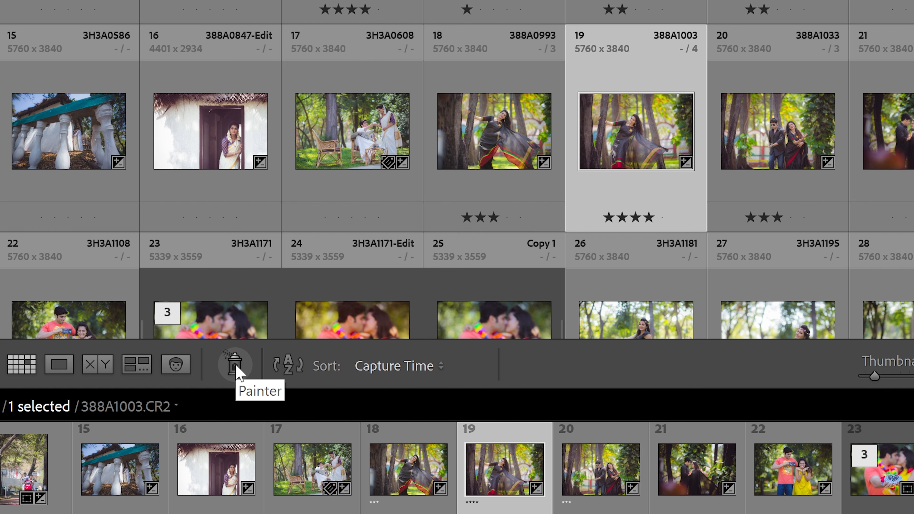
# - Use the Painter to label photos 8–11 and 15–19 green and photos 13, 14, 20 and 21 red
pyautogui.click(236, 366)
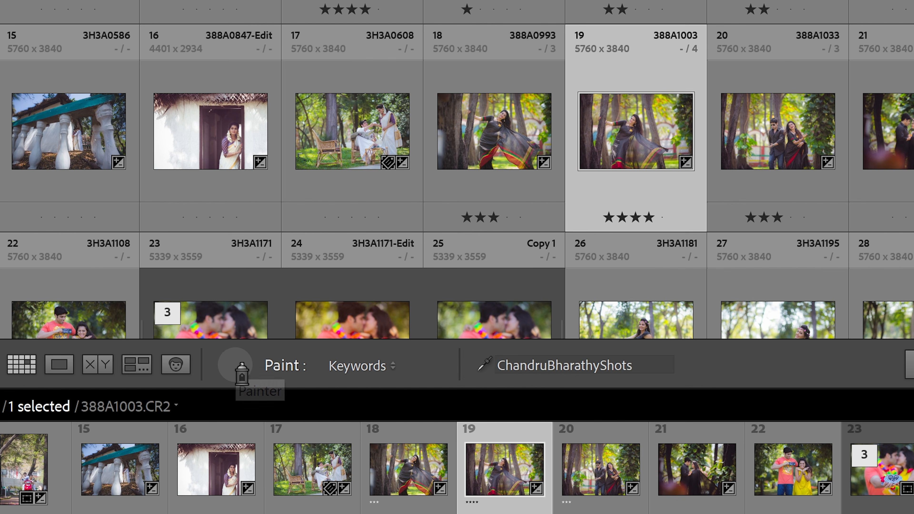
pyautogui.click(374, 367)
pyautogui.click(369, 441)
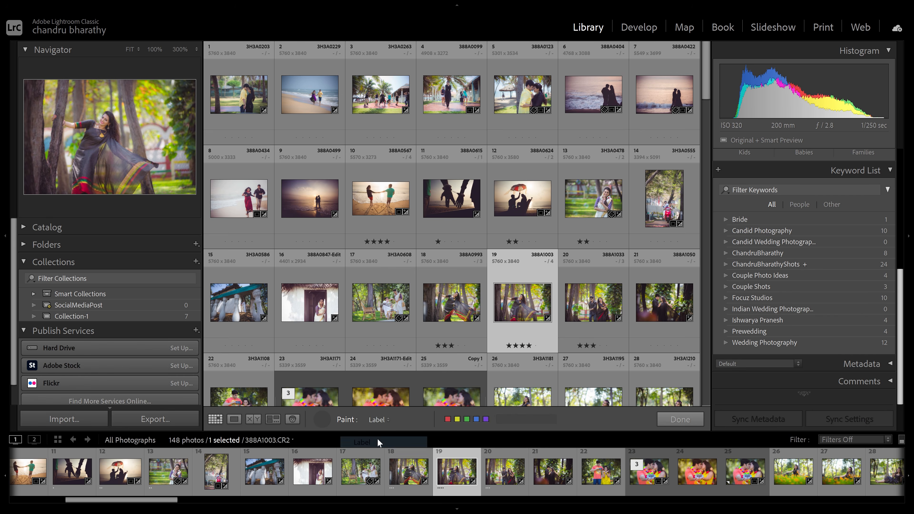
pyautogui.click(468, 419)
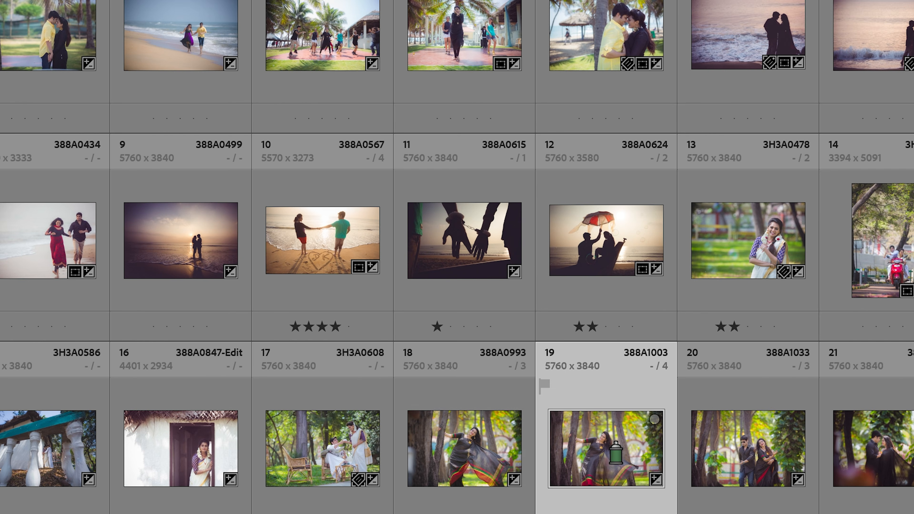
pyautogui.click(524, 299)
pyautogui.moveTo(472, 466); pyautogui.dragTo(82, 419)
pyautogui.moveTo(119, 238)
pyautogui.mouseDown()
pyautogui.moveTo(234, 231)
pyautogui.moveTo(468, 259)
pyautogui.mouseUp()
pyautogui.moveTo(753, 455)
pyautogui.mouseDown()
pyautogui.moveTo(782, 417)
pyautogui.moveTo(791, 433)
pyautogui.moveTo(899, 437)
pyautogui.mouseUp()
pyautogui.click(764, 252)
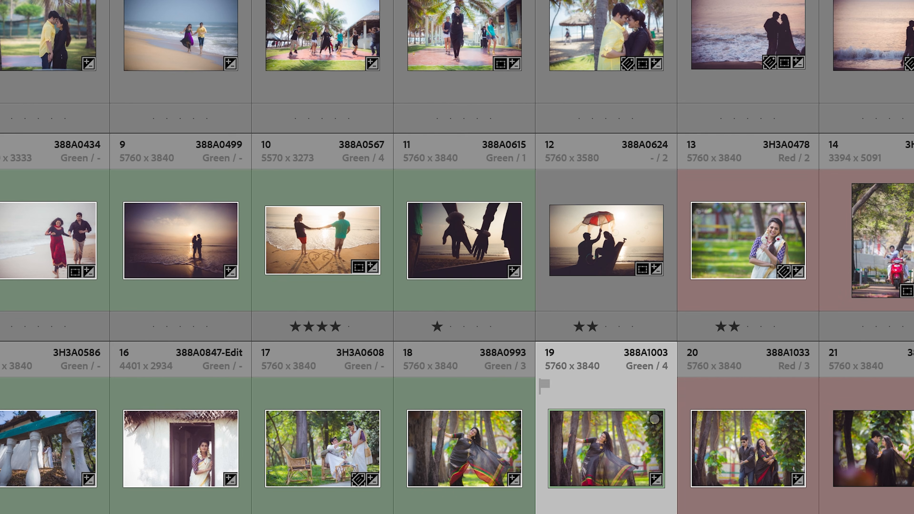
# - Set the Painter to a four-star rating and paint it onto photos 30–35, 37 and 38
pyautogui.click(347, 311)
pyautogui.click(306, 425)
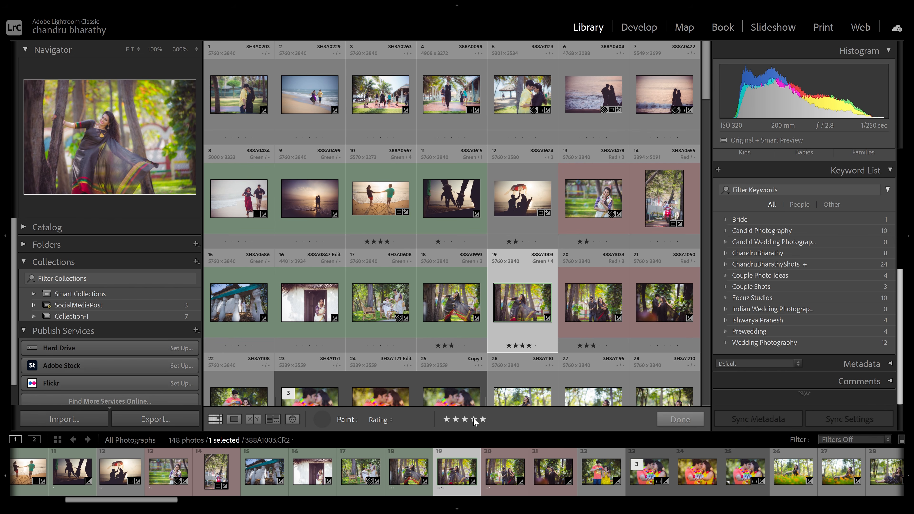
pyautogui.scroll(-5, 690, 142)
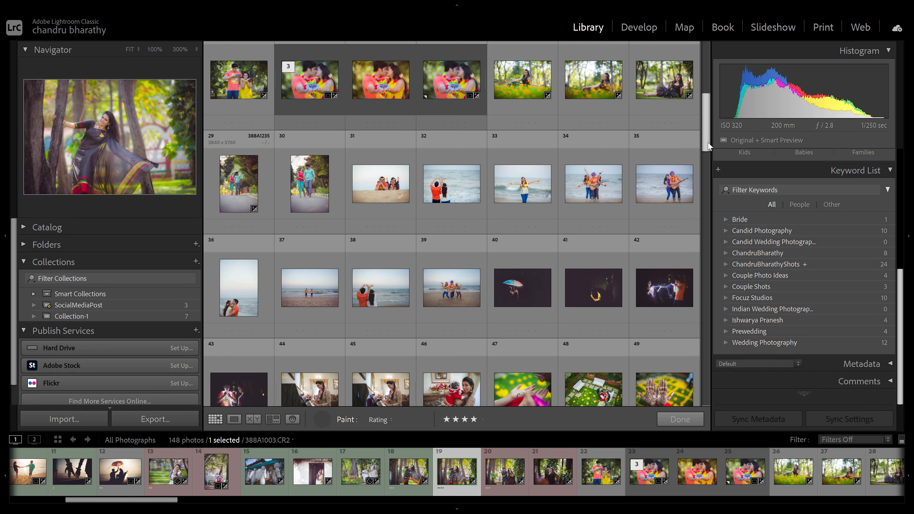
pyautogui.click(379, 130)
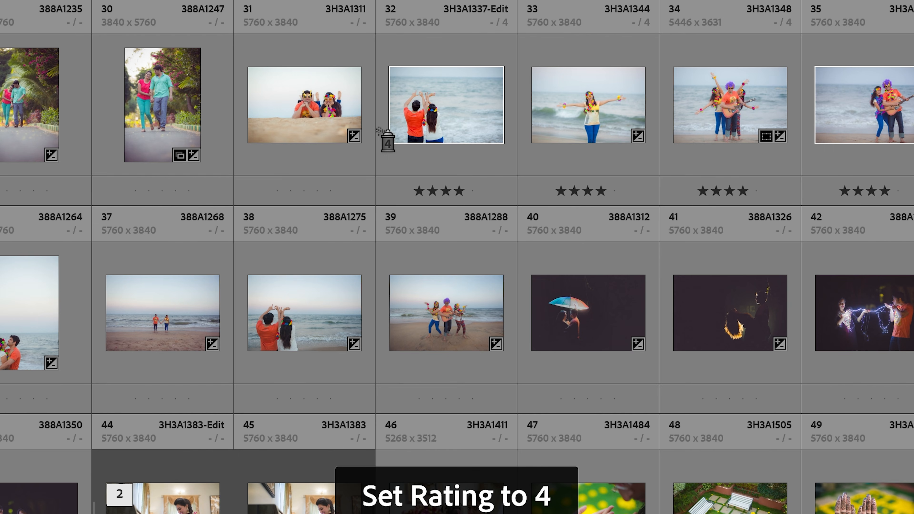
pyautogui.click(318, 339)
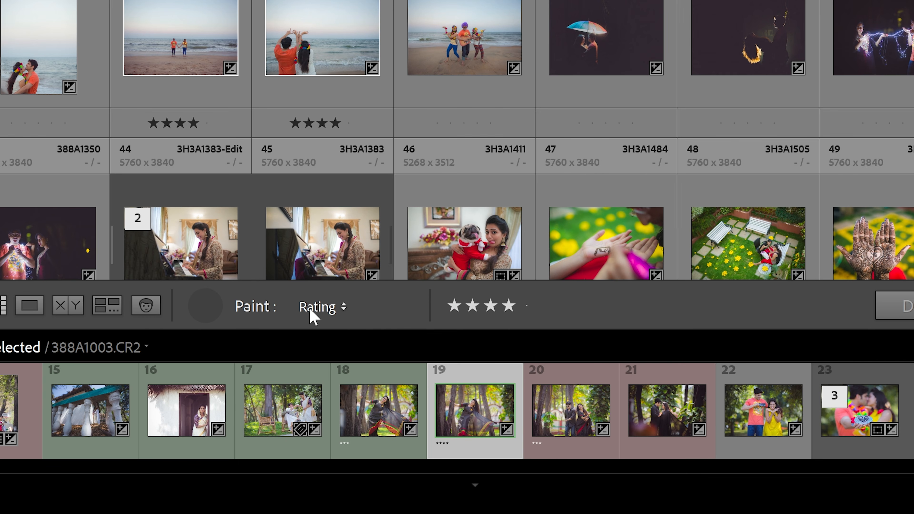
# - Switch the Painter to the green label and paint several four-star beach photos, including 3H3A1311 and 388A1275
pyautogui.click(310, 312)
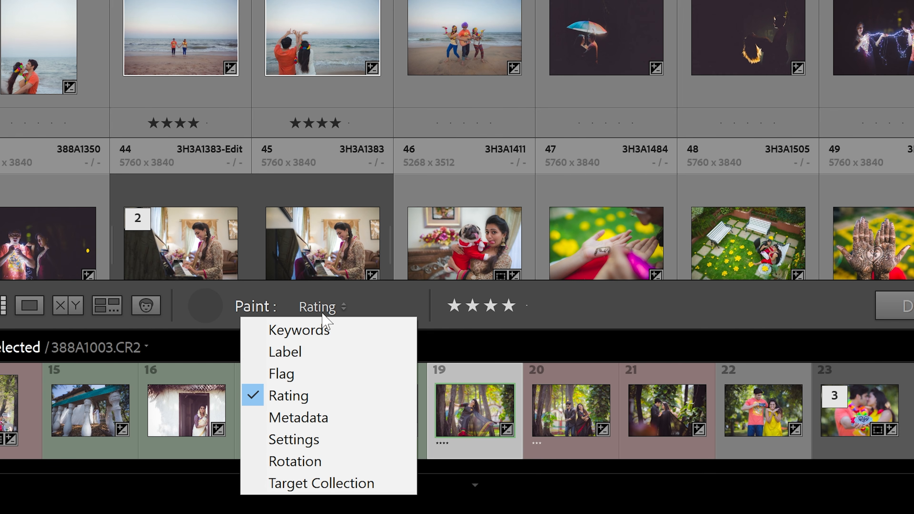
pyautogui.click(313, 353)
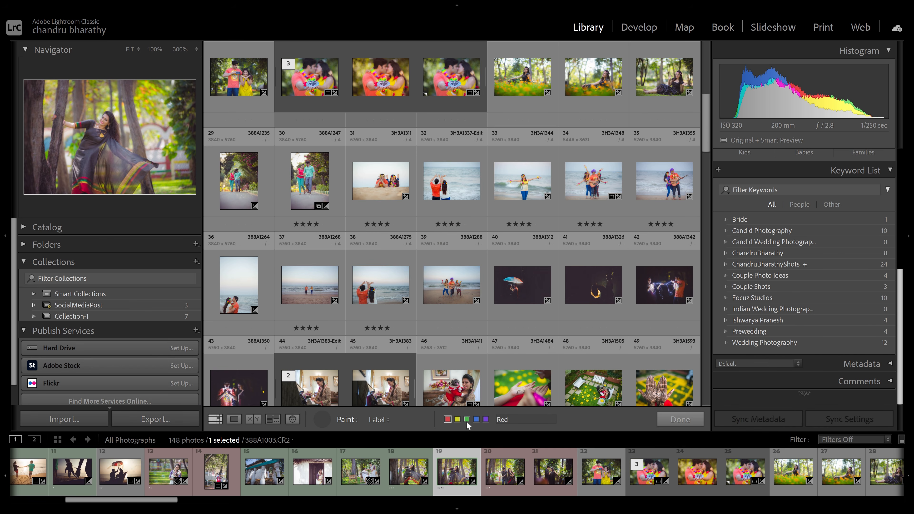
pyautogui.click(466, 420)
pyautogui.moveTo(385, 283)
pyautogui.mouseDown()
pyautogui.moveTo(392, 185)
pyautogui.moveTo(655, 180)
pyautogui.mouseUp()
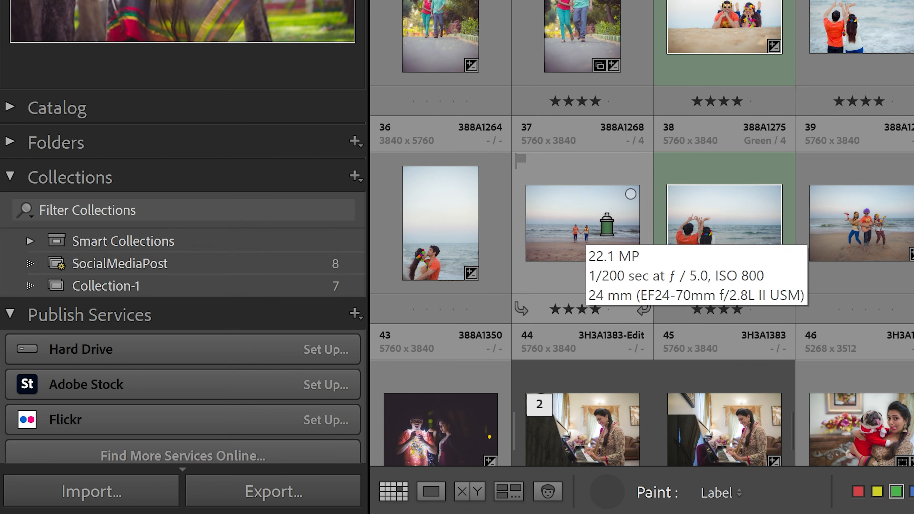
pyautogui.click(604, 225)
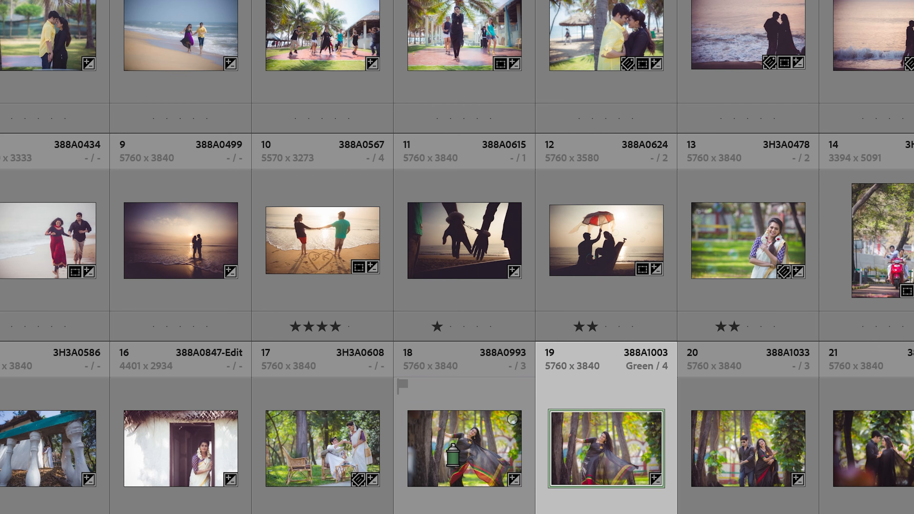
# - Paint the green label across photos 388A0993, 3H3A0608 and 388A0847-Edit, and onto 388A0615
pyautogui.moveTo(418, 466); pyautogui.dragTo(334, 466)
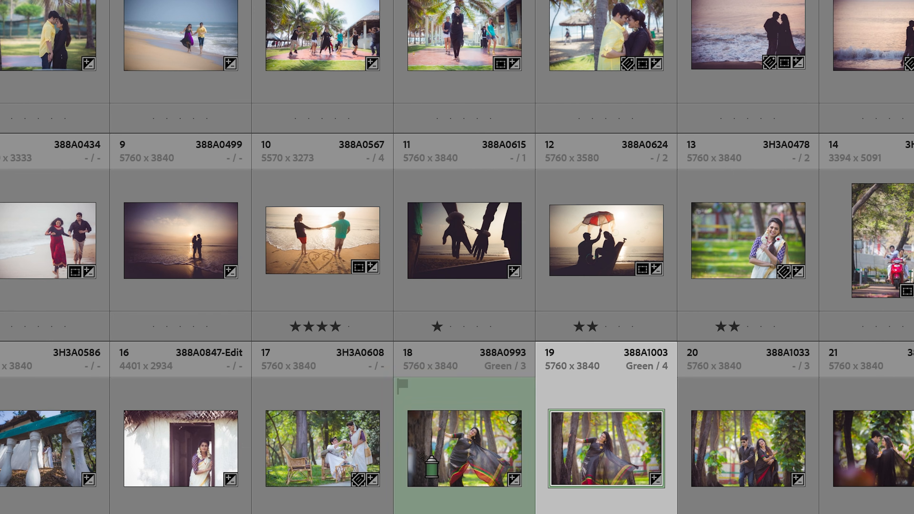
pyautogui.moveTo(423, 456); pyautogui.dragTo(229, 455)
pyautogui.click(460, 249)
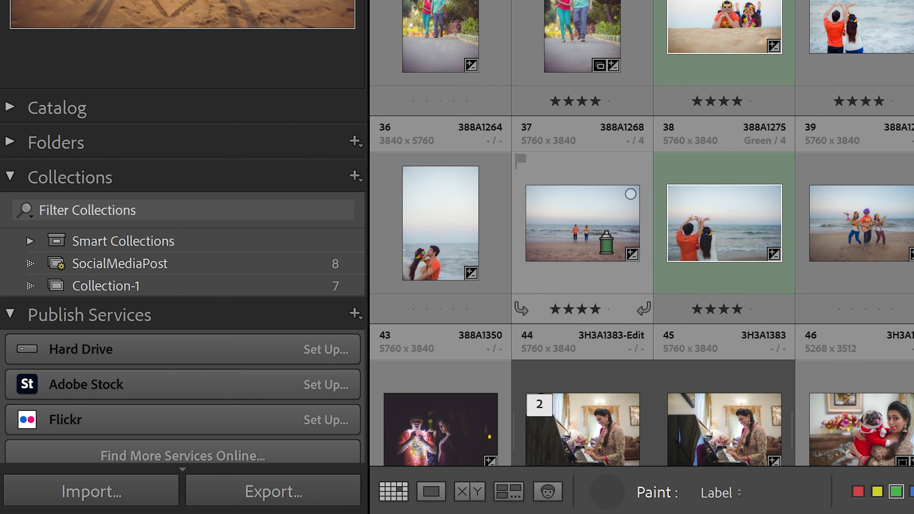
# - Paint the green label onto photo 388A1268 and review the contents of SocialMediaPost and Collection-1
pyautogui.click(609, 239)
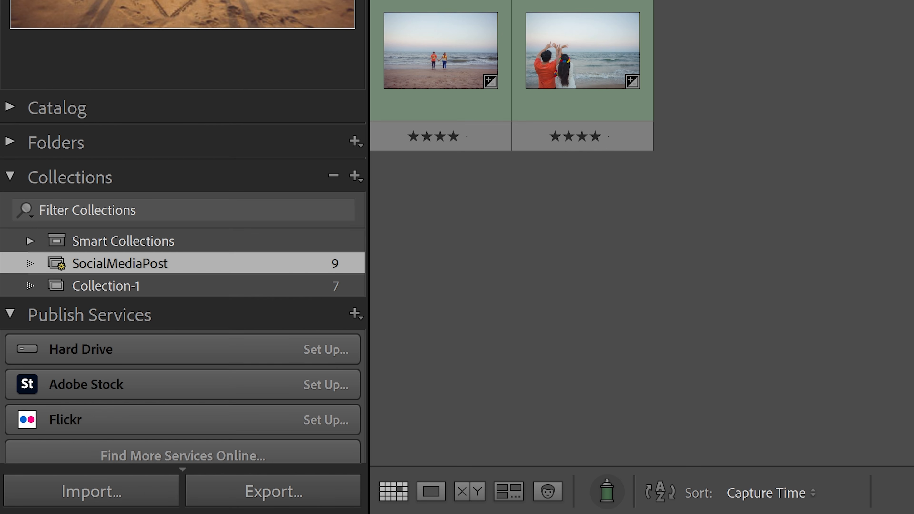
pyautogui.click(265, 288)
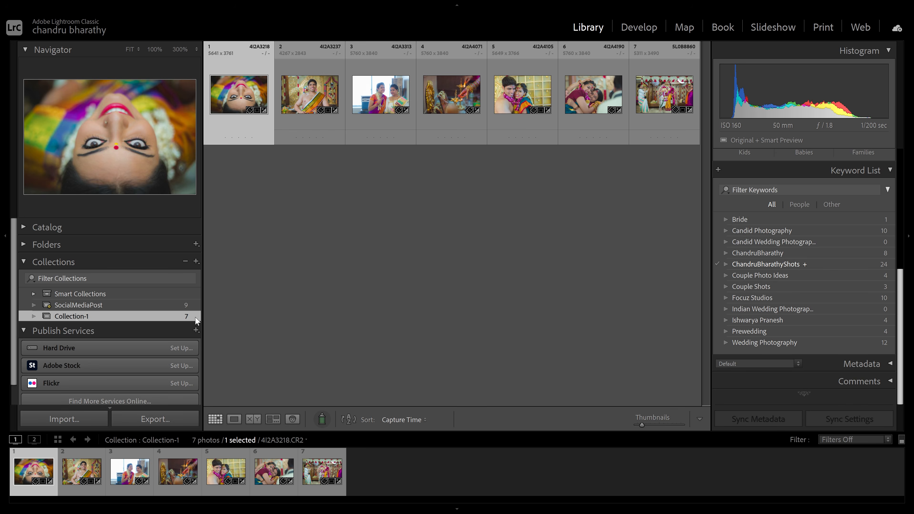
pyautogui.click(155, 305)
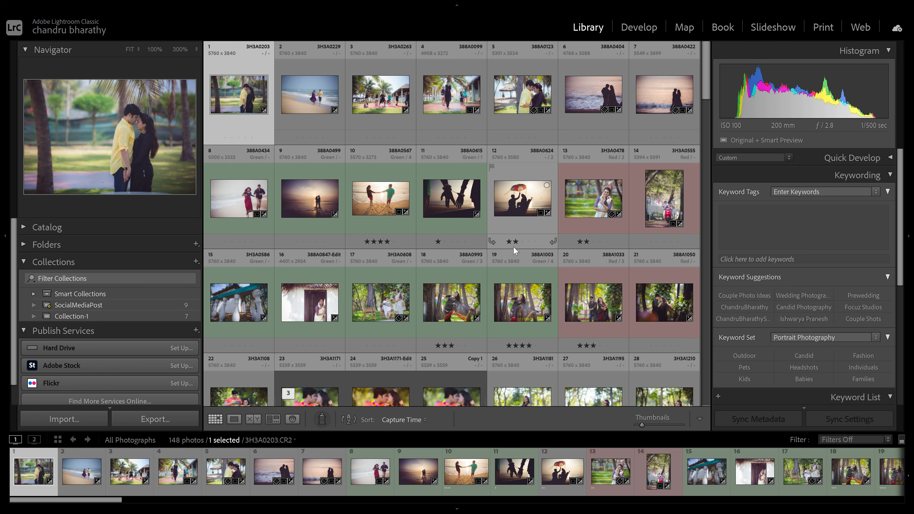
# - Add photos 388A0615, 3H3A0478, 388A1003, 388A1288, 3H3A1411 and 3H3A1484 to the Quick Collection
pyautogui.scroll(-2, 513, 245)
pyautogui.click(514, 245)
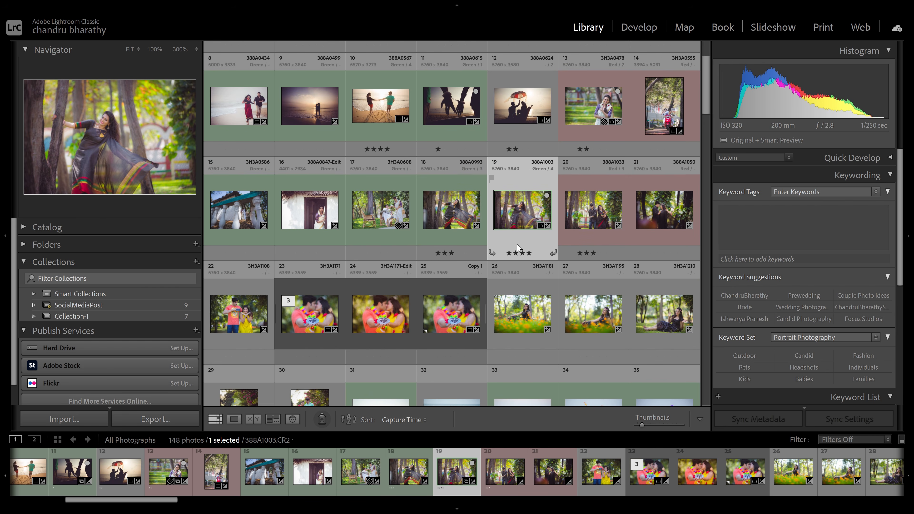
pyautogui.moveTo(705, 97); pyautogui.dragTo(707, 156)
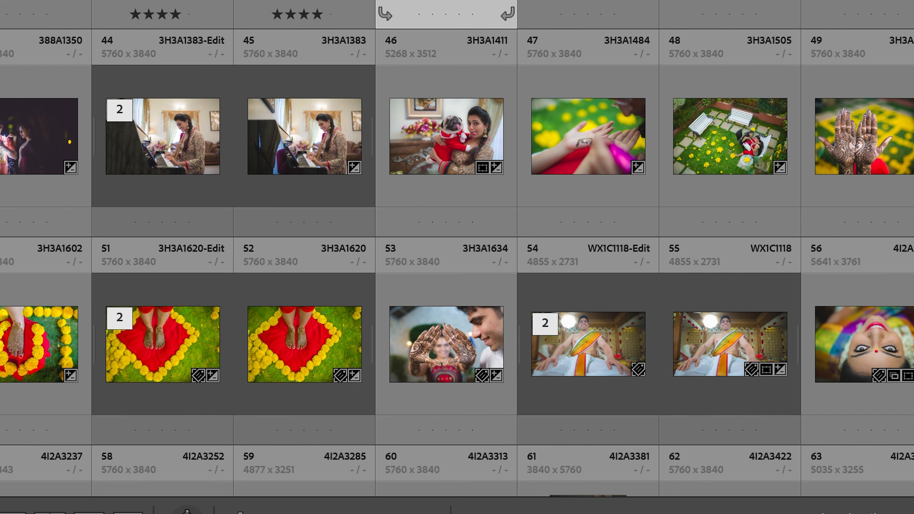
pyautogui.press('b')
pyautogui.click(465, 137)
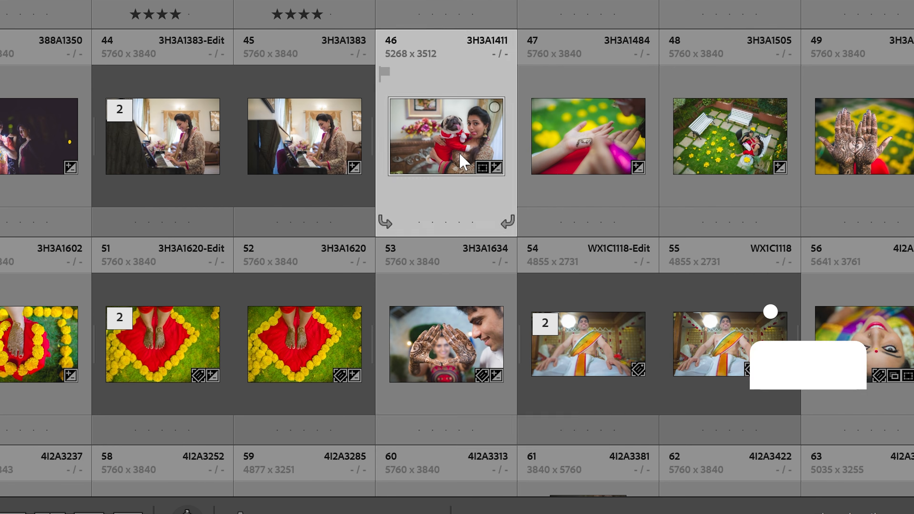
pyautogui.press('b')
pyautogui.click(577, 153)
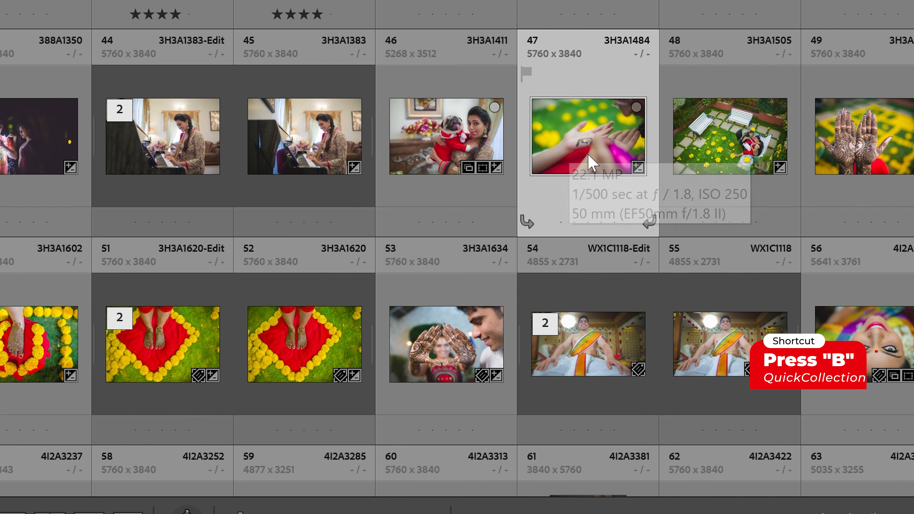
pyautogui.press('b')
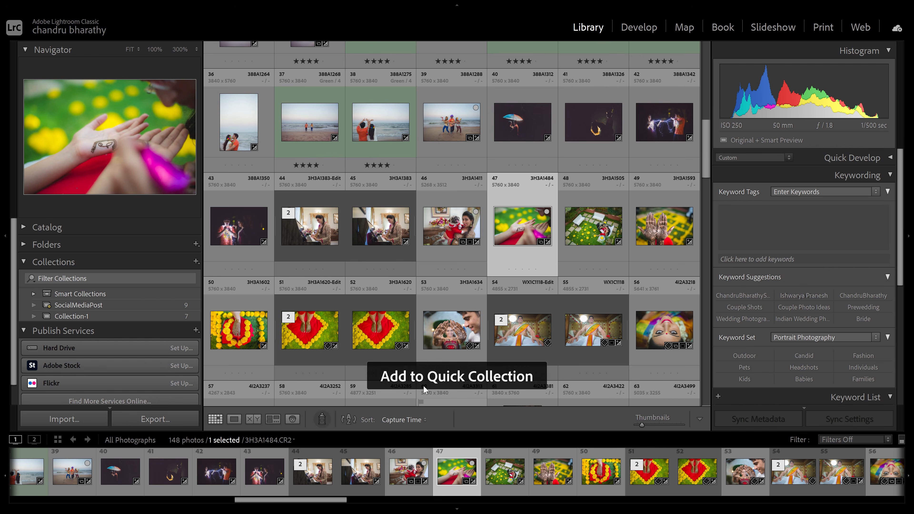
# - Add photos 3H3A1505 and WX1C1118-Edit to the Quick Collection, and remove 3H3A1505 from it again
pyautogui.click(593, 228)
pyautogui.press('b')
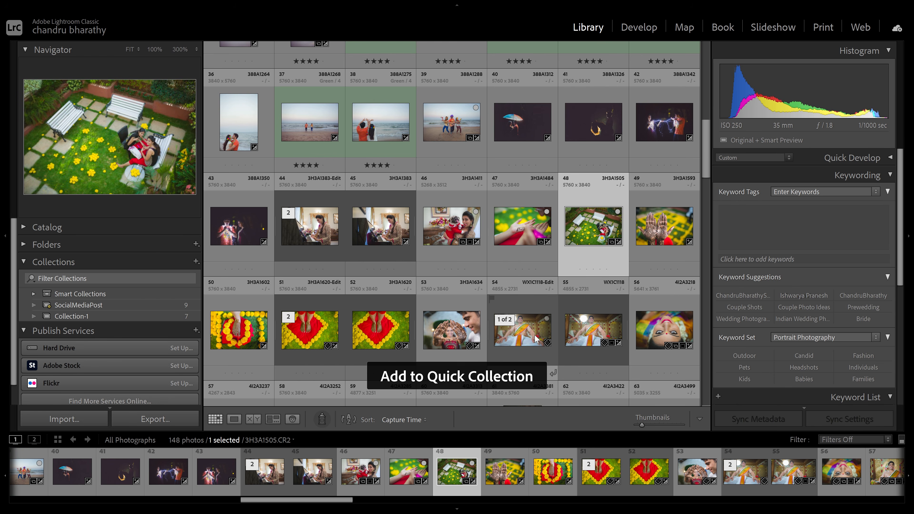
pyautogui.click(521, 340)
pyautogui.press('b')
pyautogui.click(590, 252)
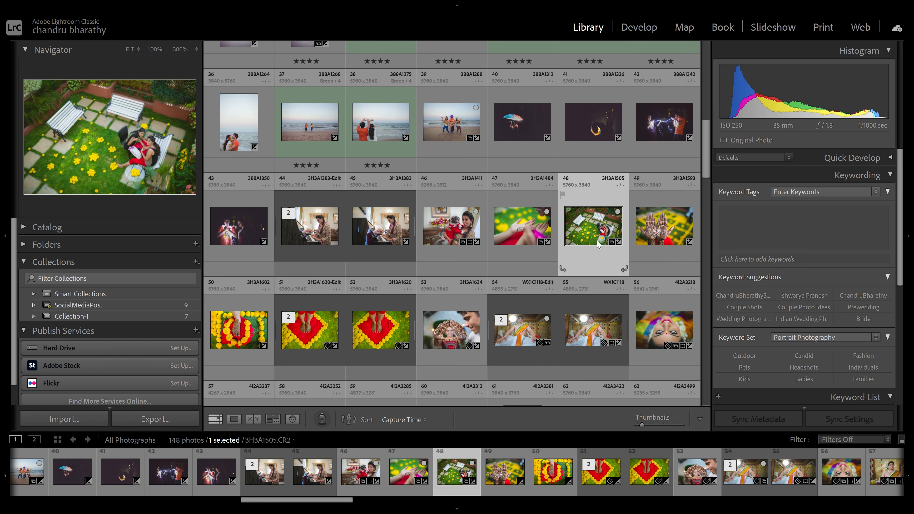
pyautogui.press('b')
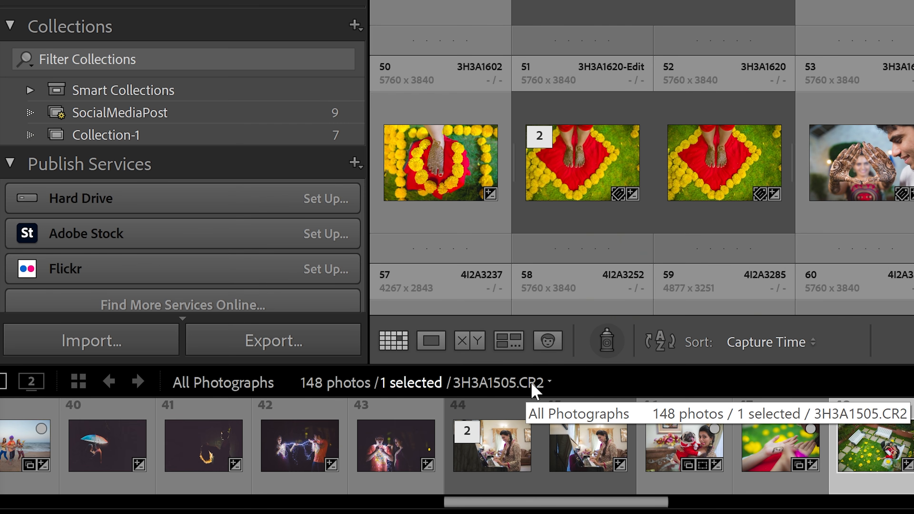
# - Switch the grid from All Photographs to the Quick Collection and review the photos gathered in it
pyautogui.click(285, 440)
pyautogui.click(604, 185)
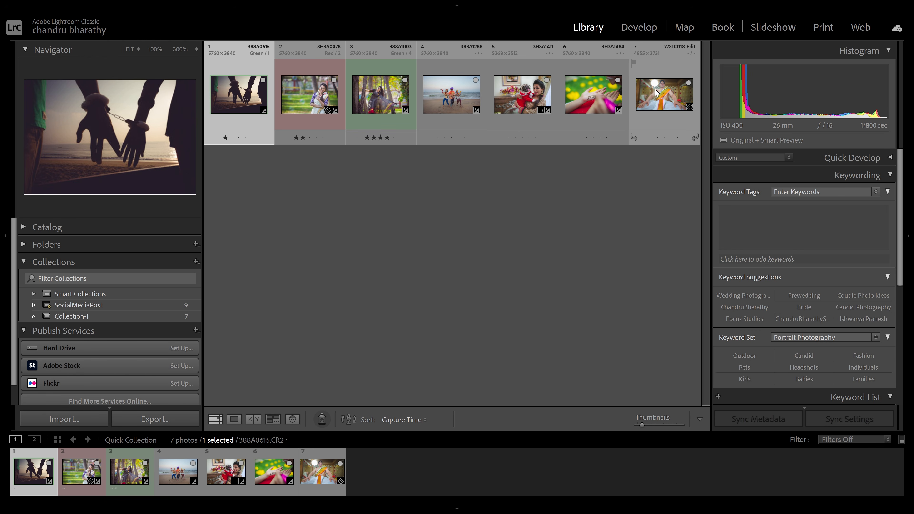
pyautogui.moveTo(514, 97)
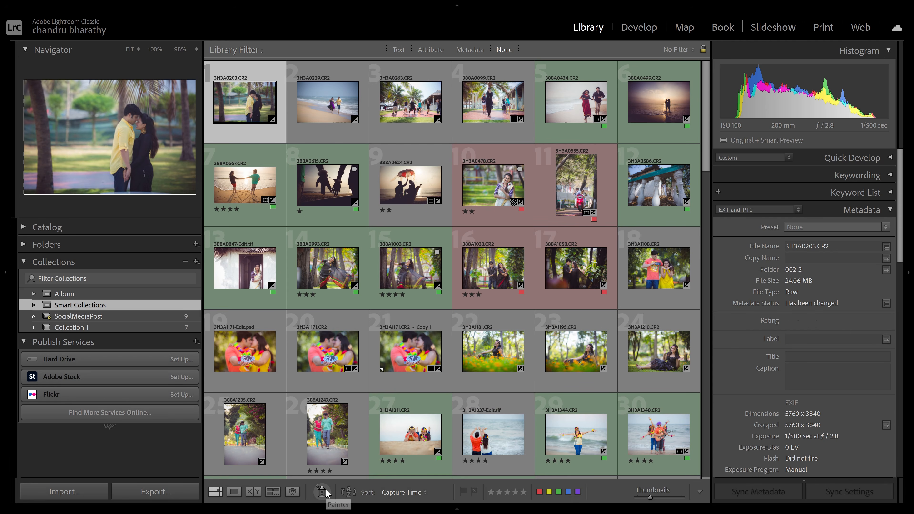
# - Activate the Painter for painting five-star ratings
pyautogui.click(327, 491)
pyautogui.click(377, 492)
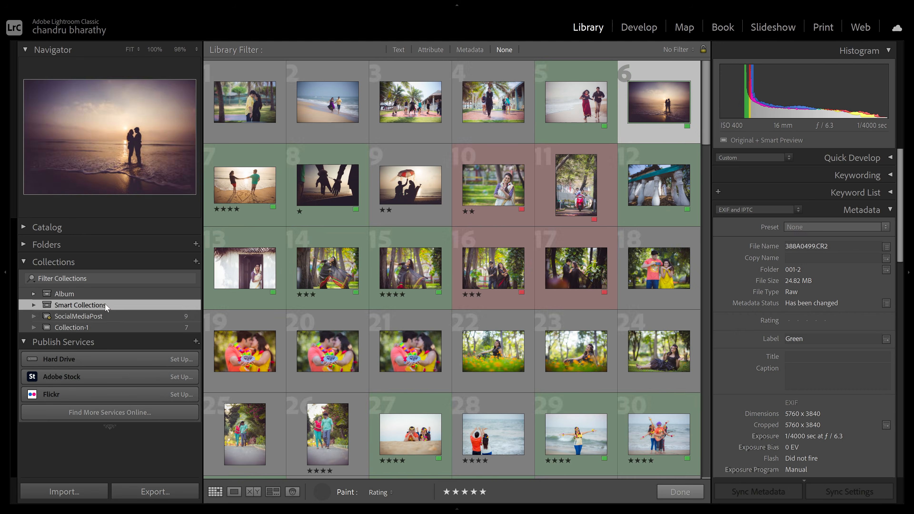
# - Show the photos in the SocialMediaPost smart collection and open its collection options
pyautogui.click(101, 316)
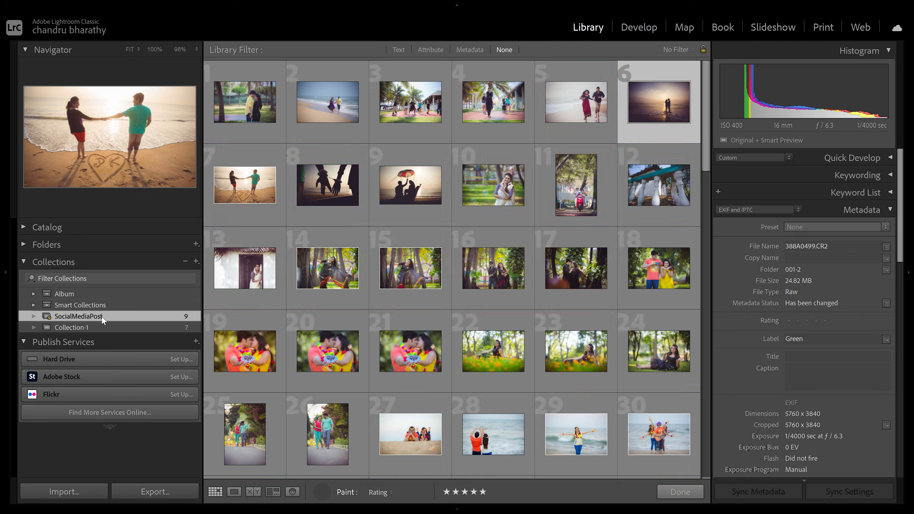
pyautogui.rightClick(95, 316)
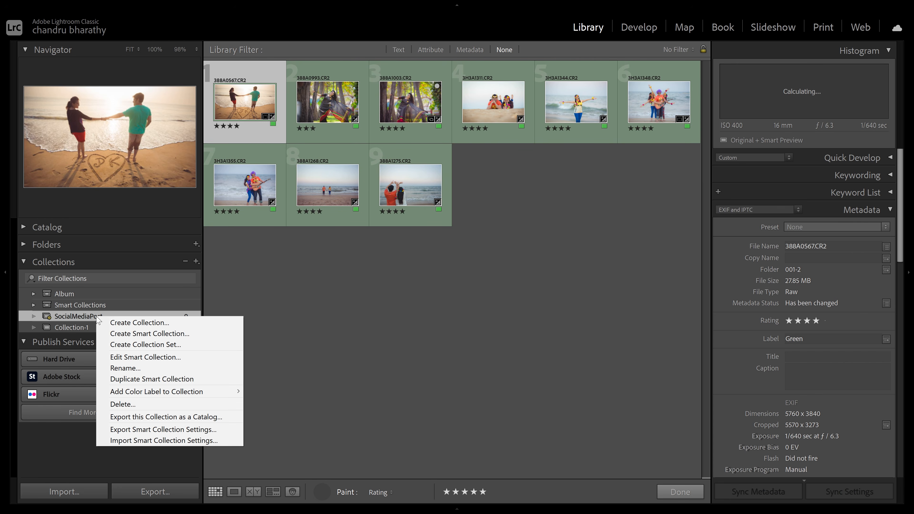